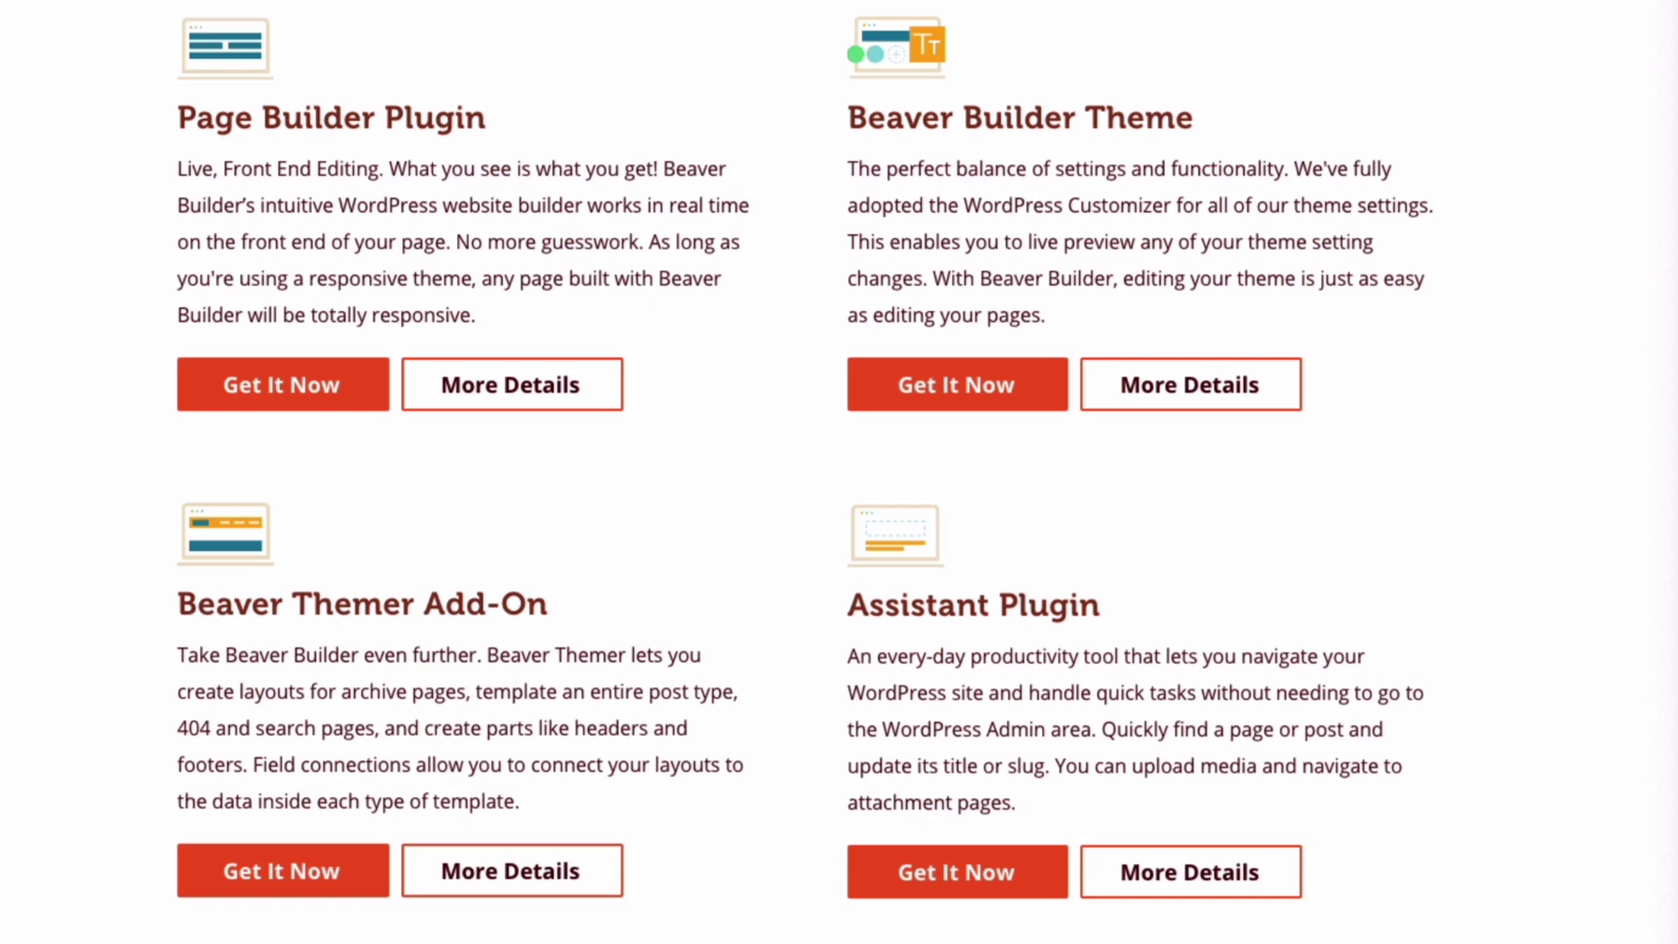
# Open the Page Builder Plugin product page and scroll through its details
pyautogui.click(512, 384)
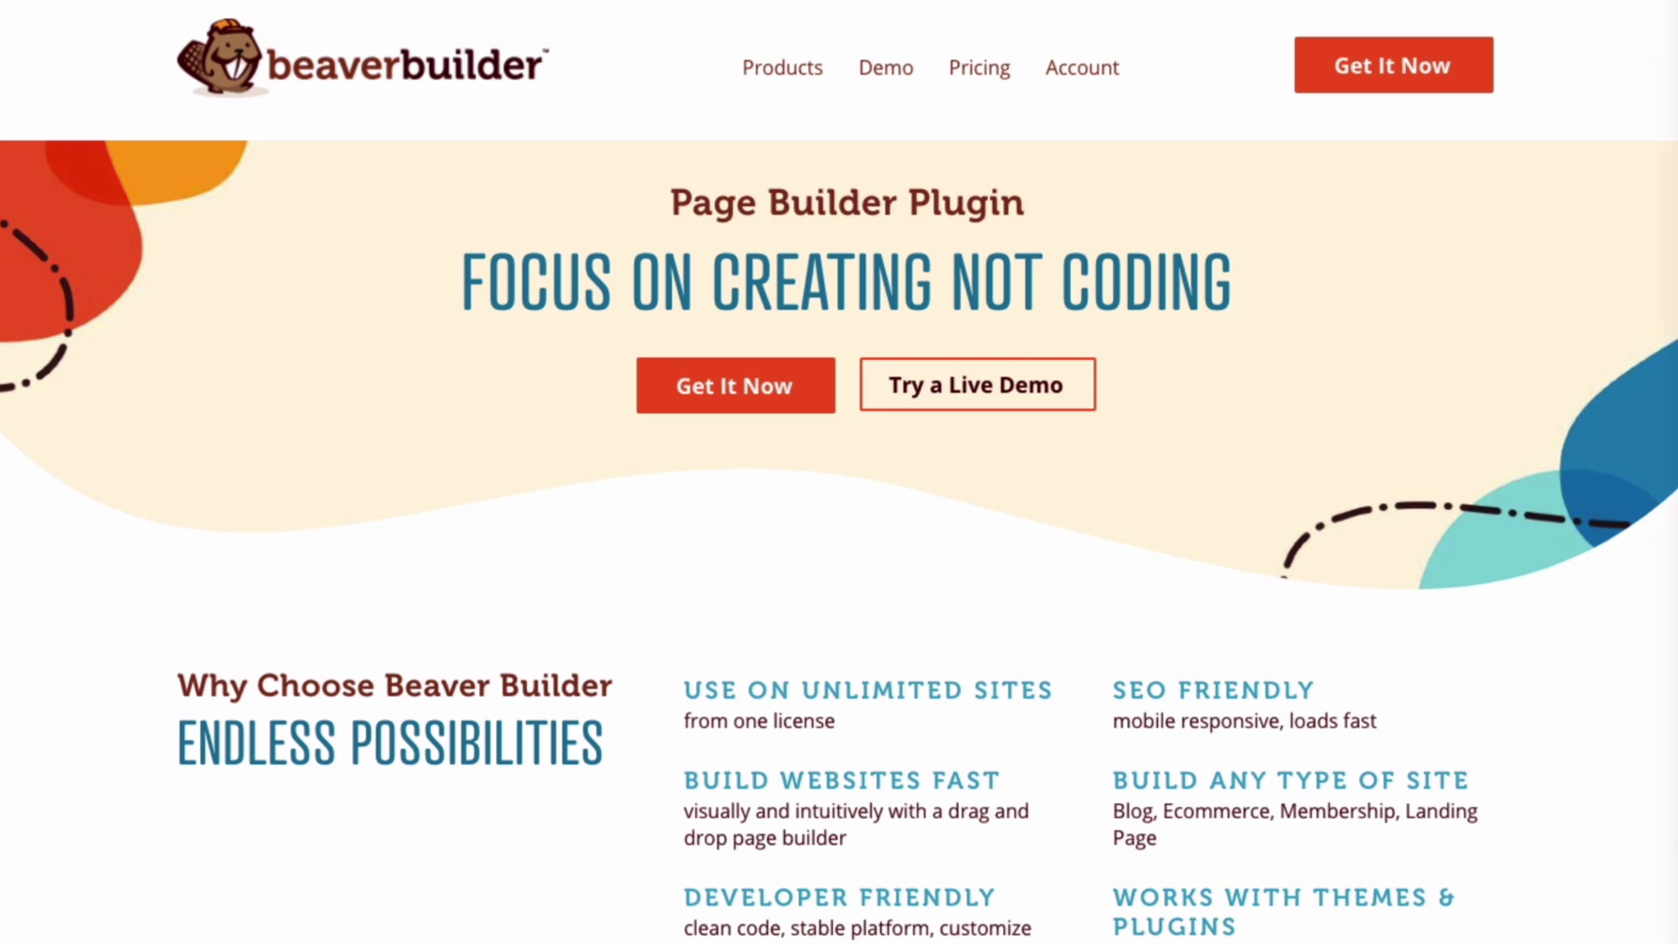
pyautogui.scroll(-8, 839, 472)
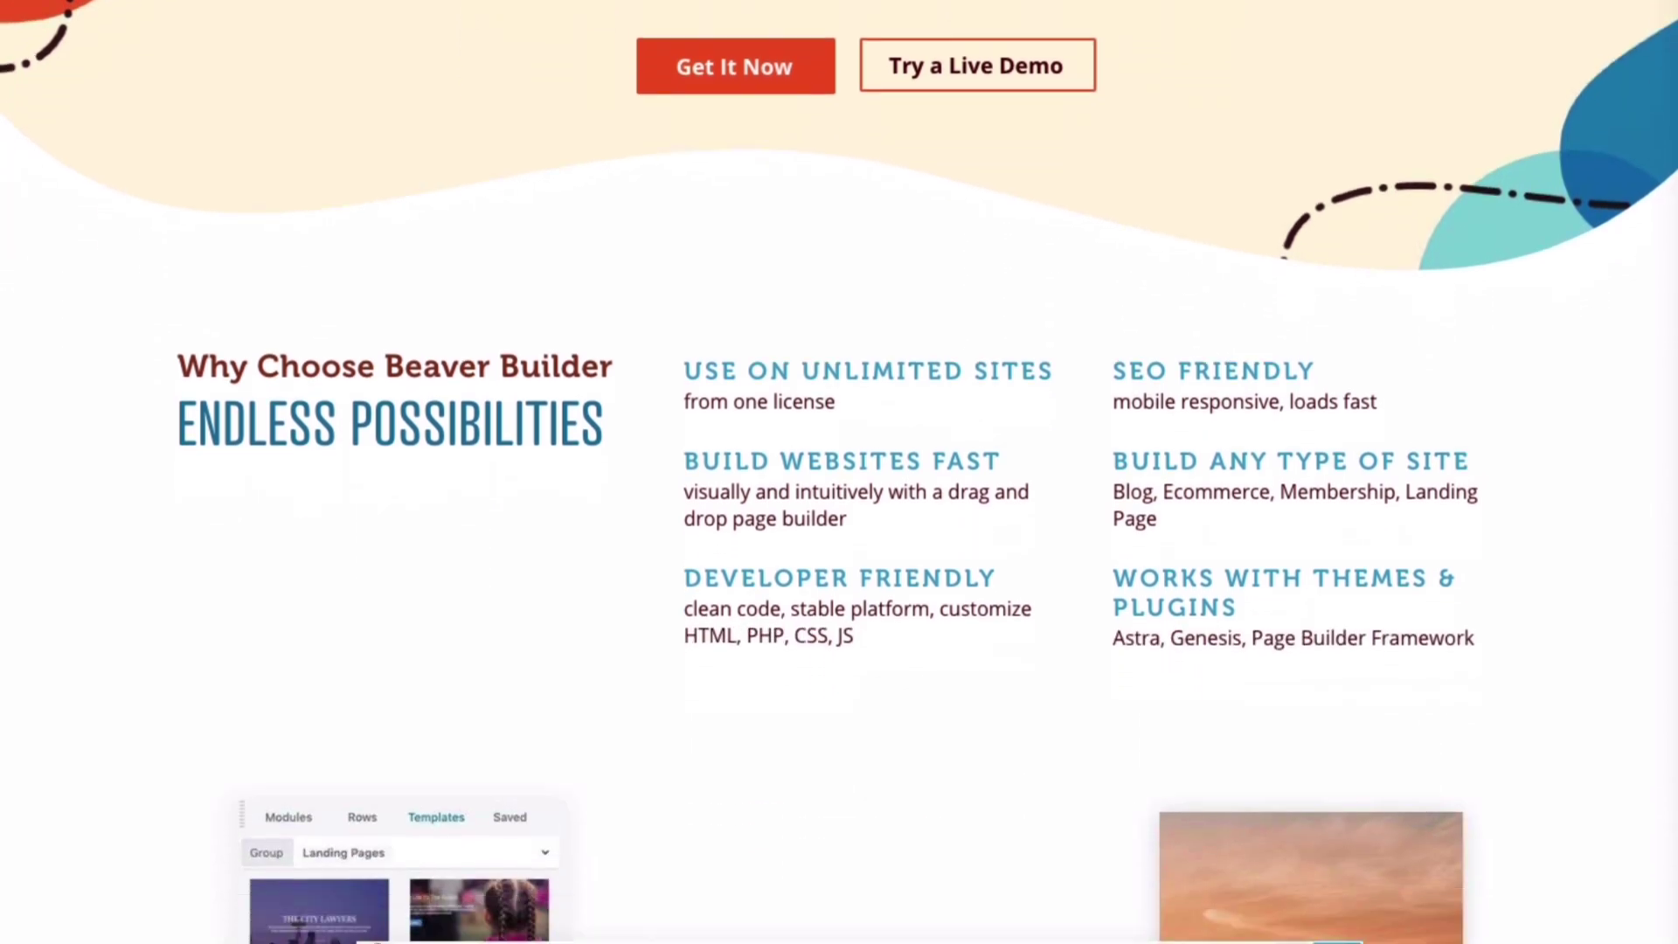
pyautogui.scroll(-2, 839, 472)
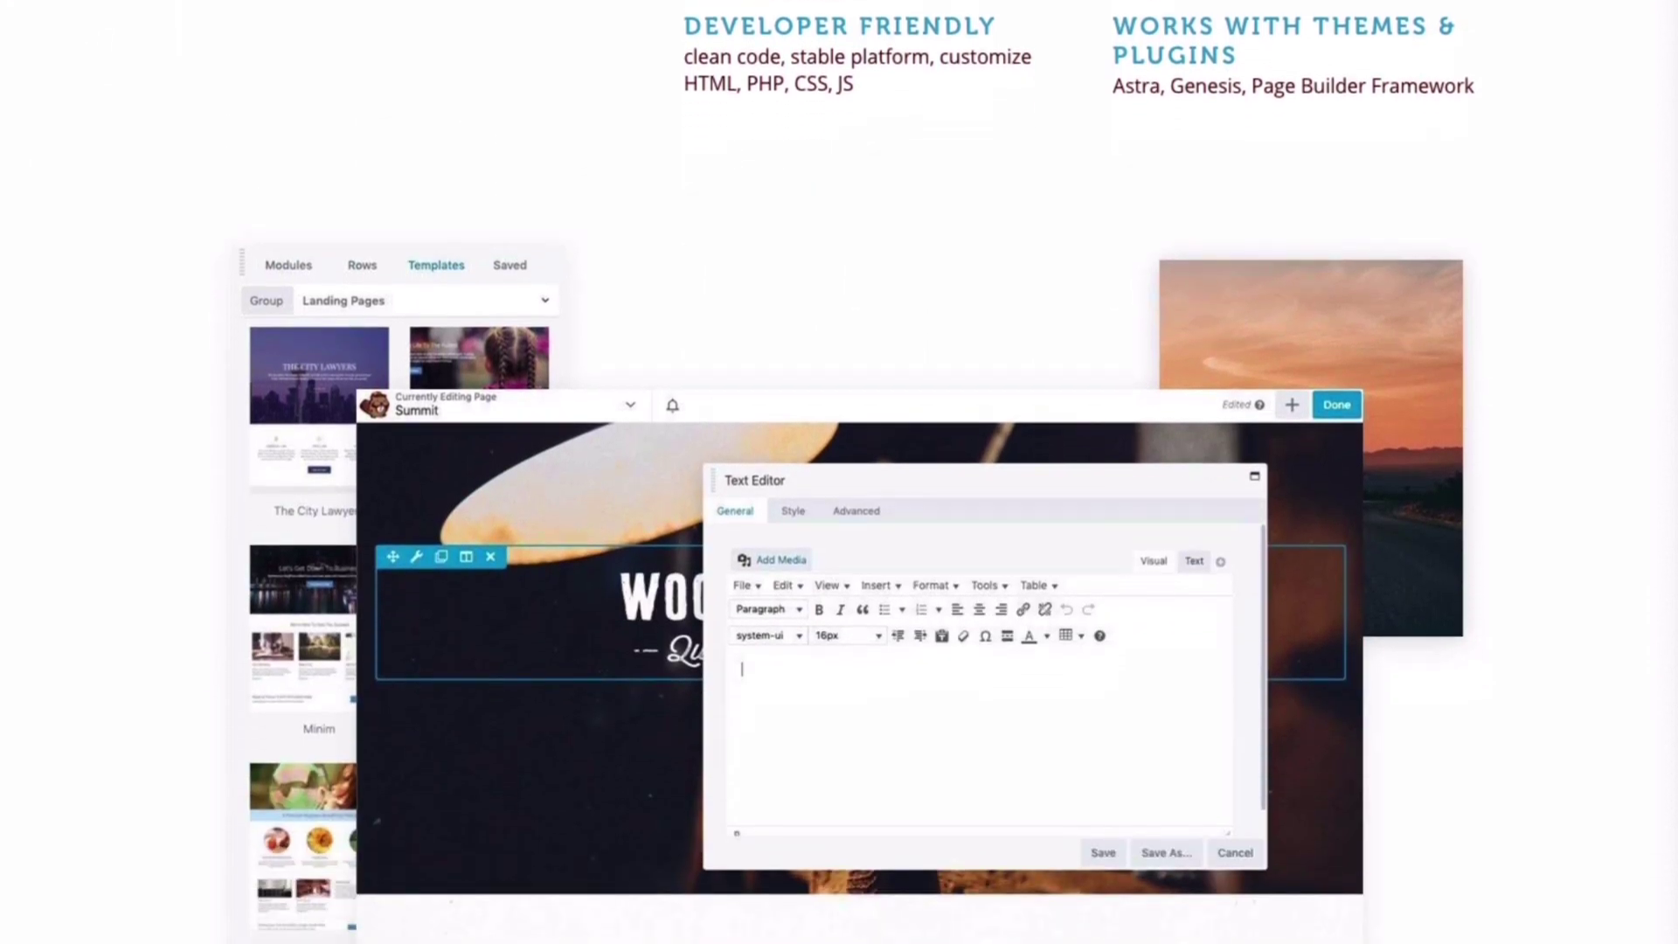
pyautogui.scroll(-3, 839, 472)
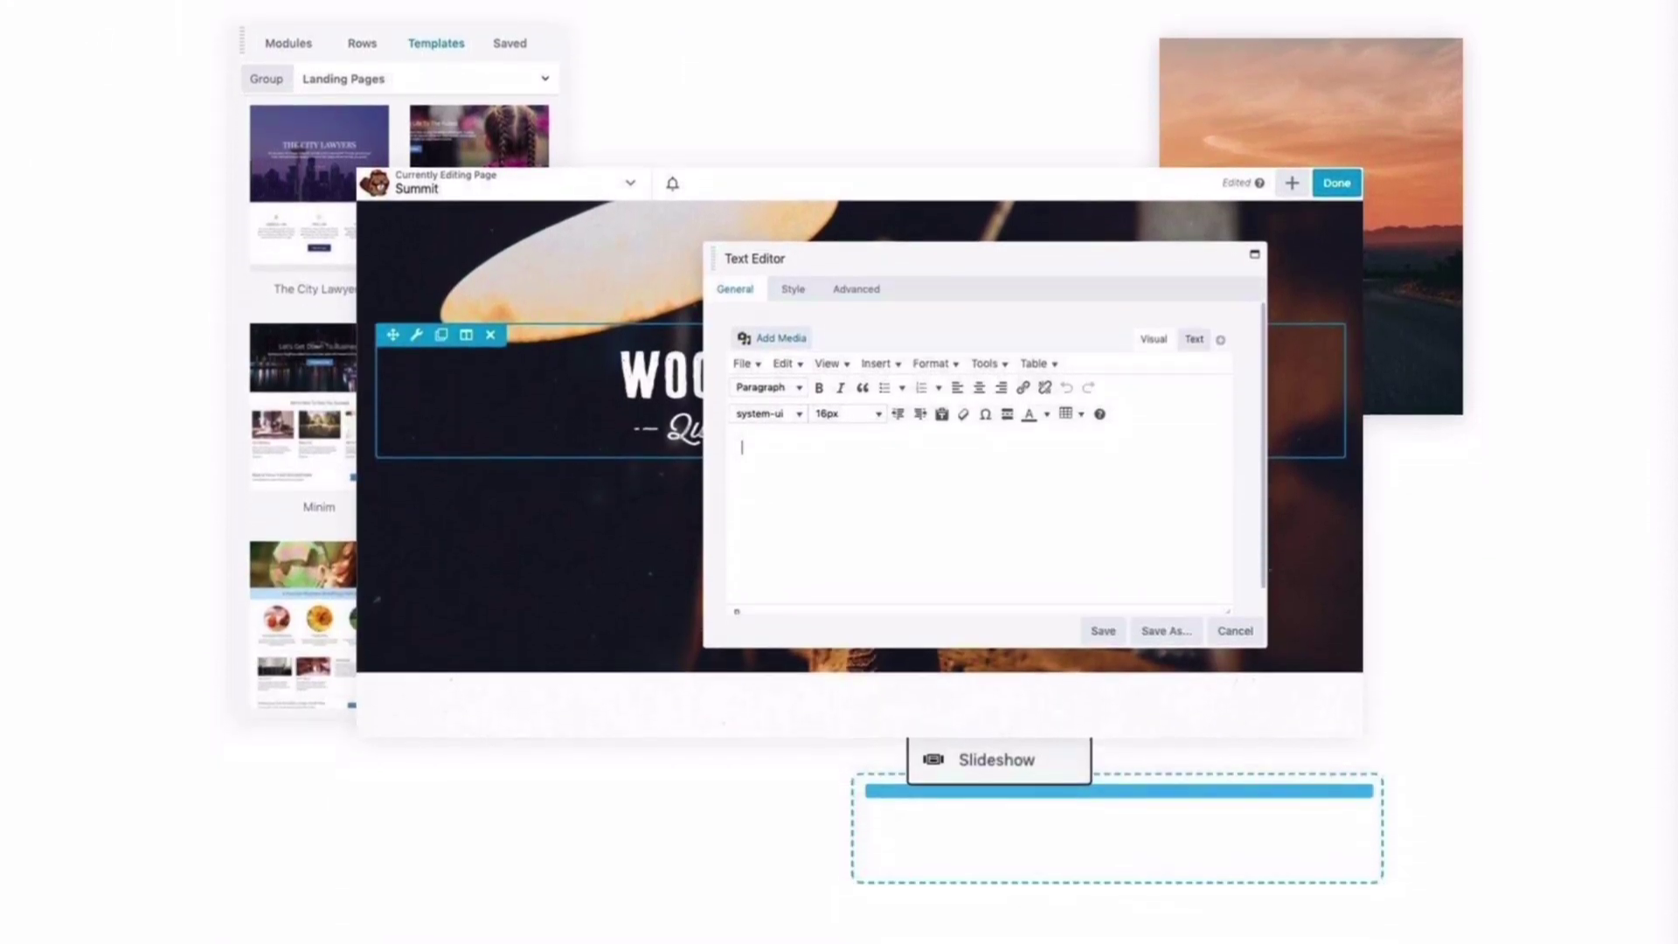
pyautogui.scroll(1, 840, 472)
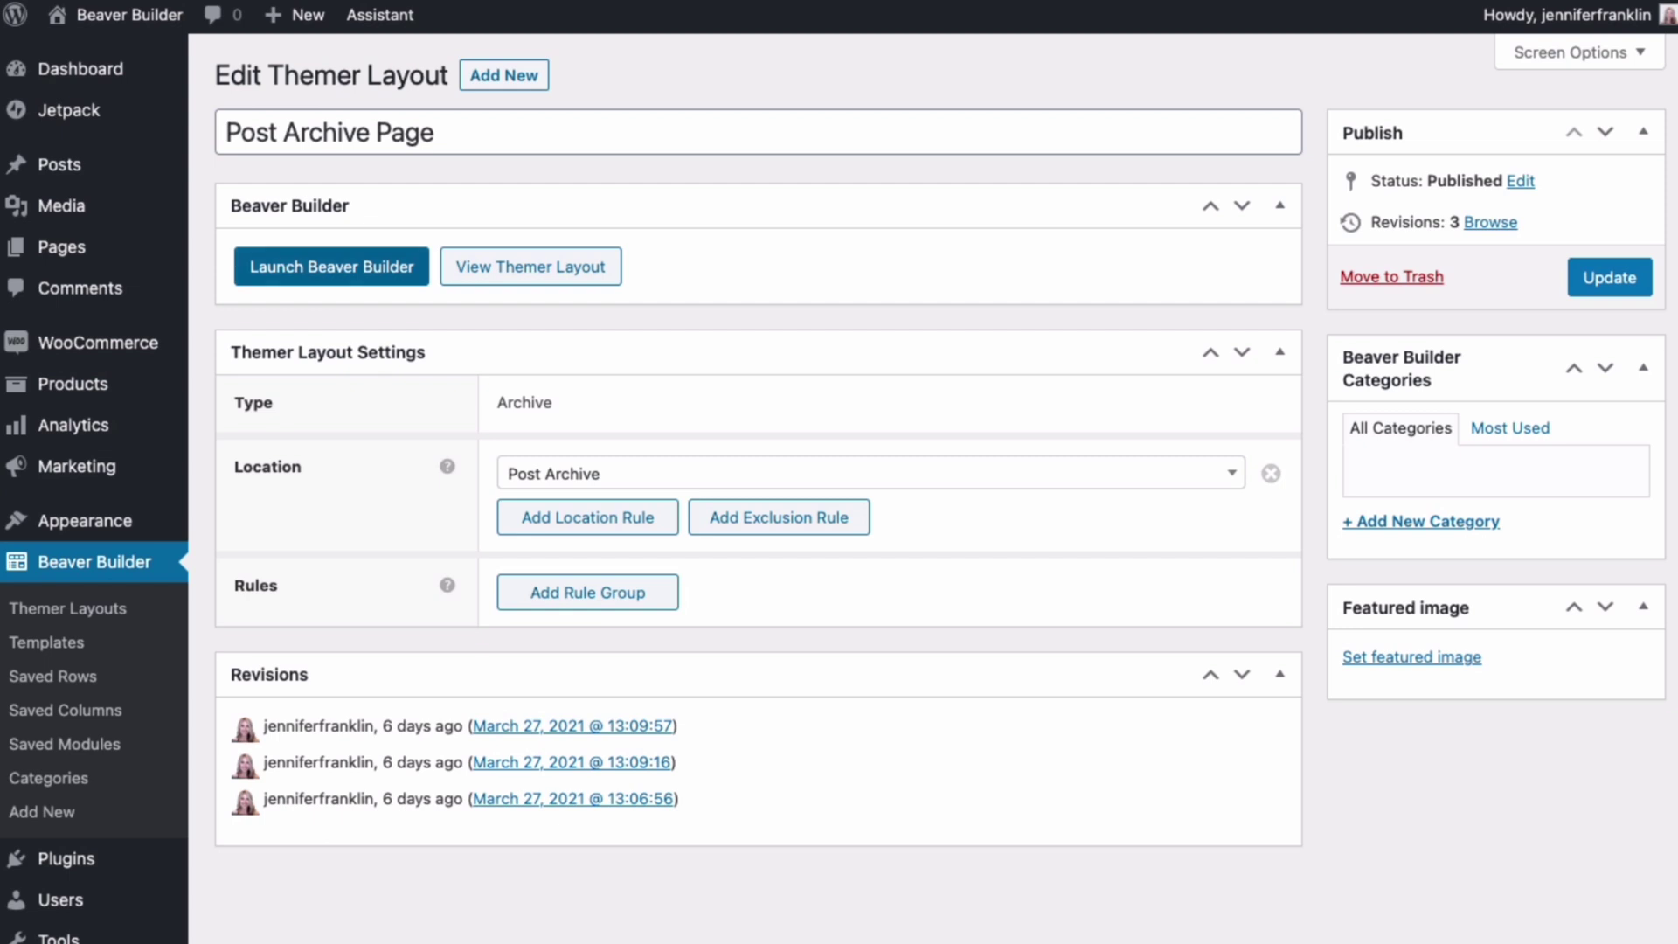
# Launch Beaver Builder on the Post Archive layout, browse Templates, then edit the Sample Page from the Assistant
pyautogui.click(331, 266)
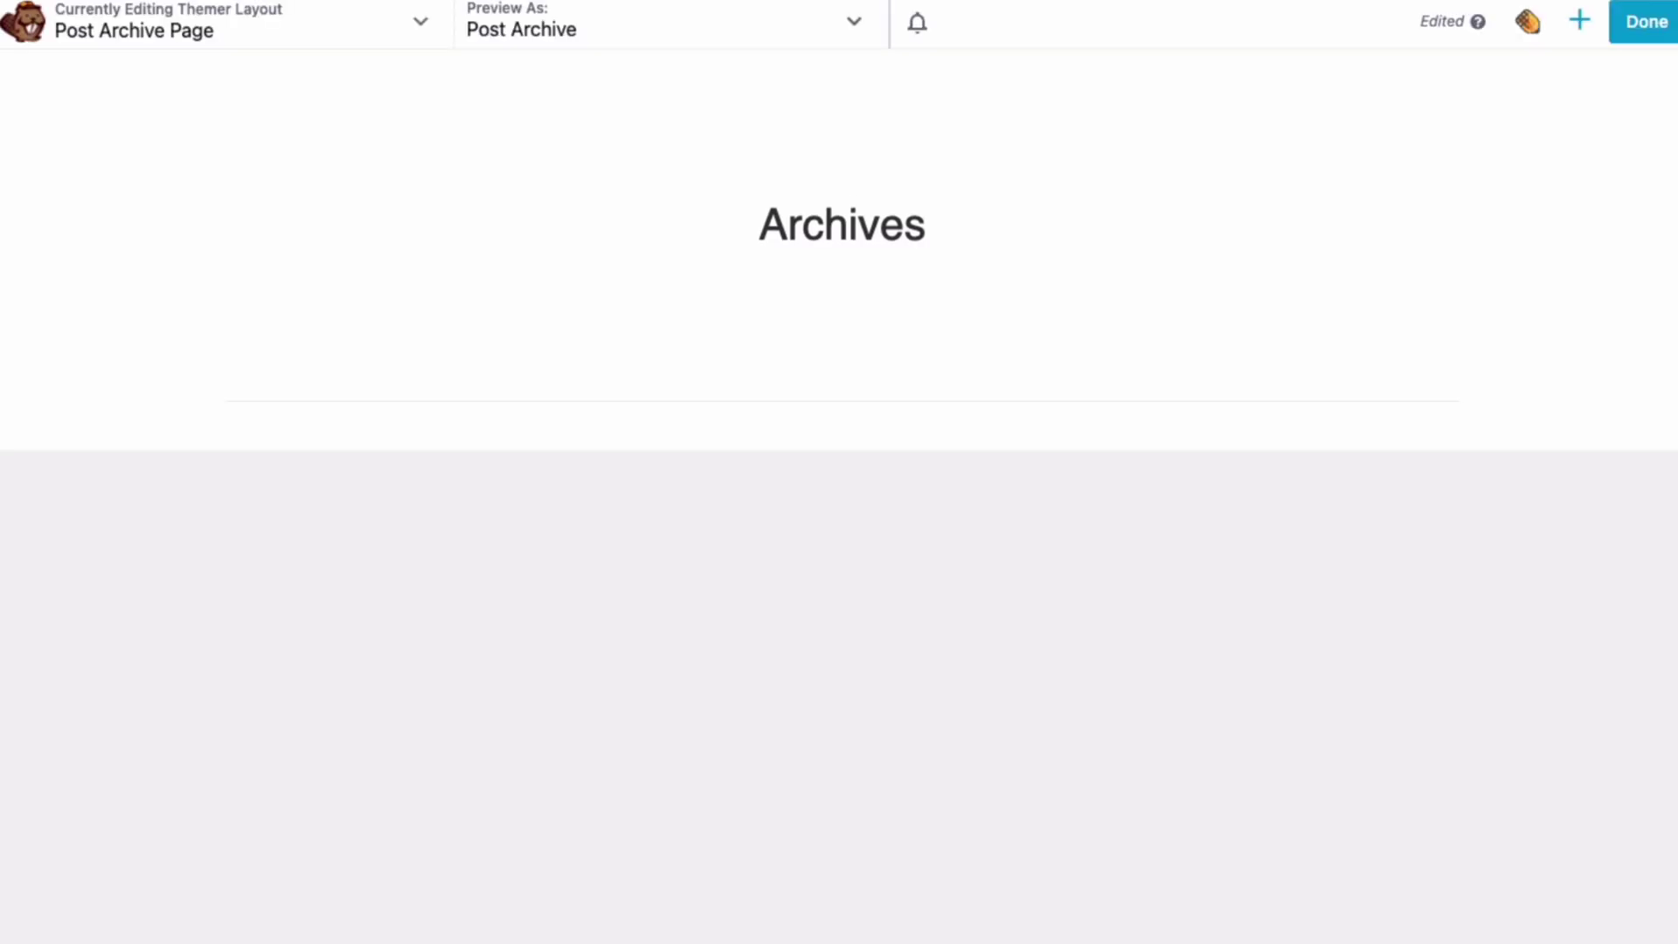
pyautogui.click(1580, 20)
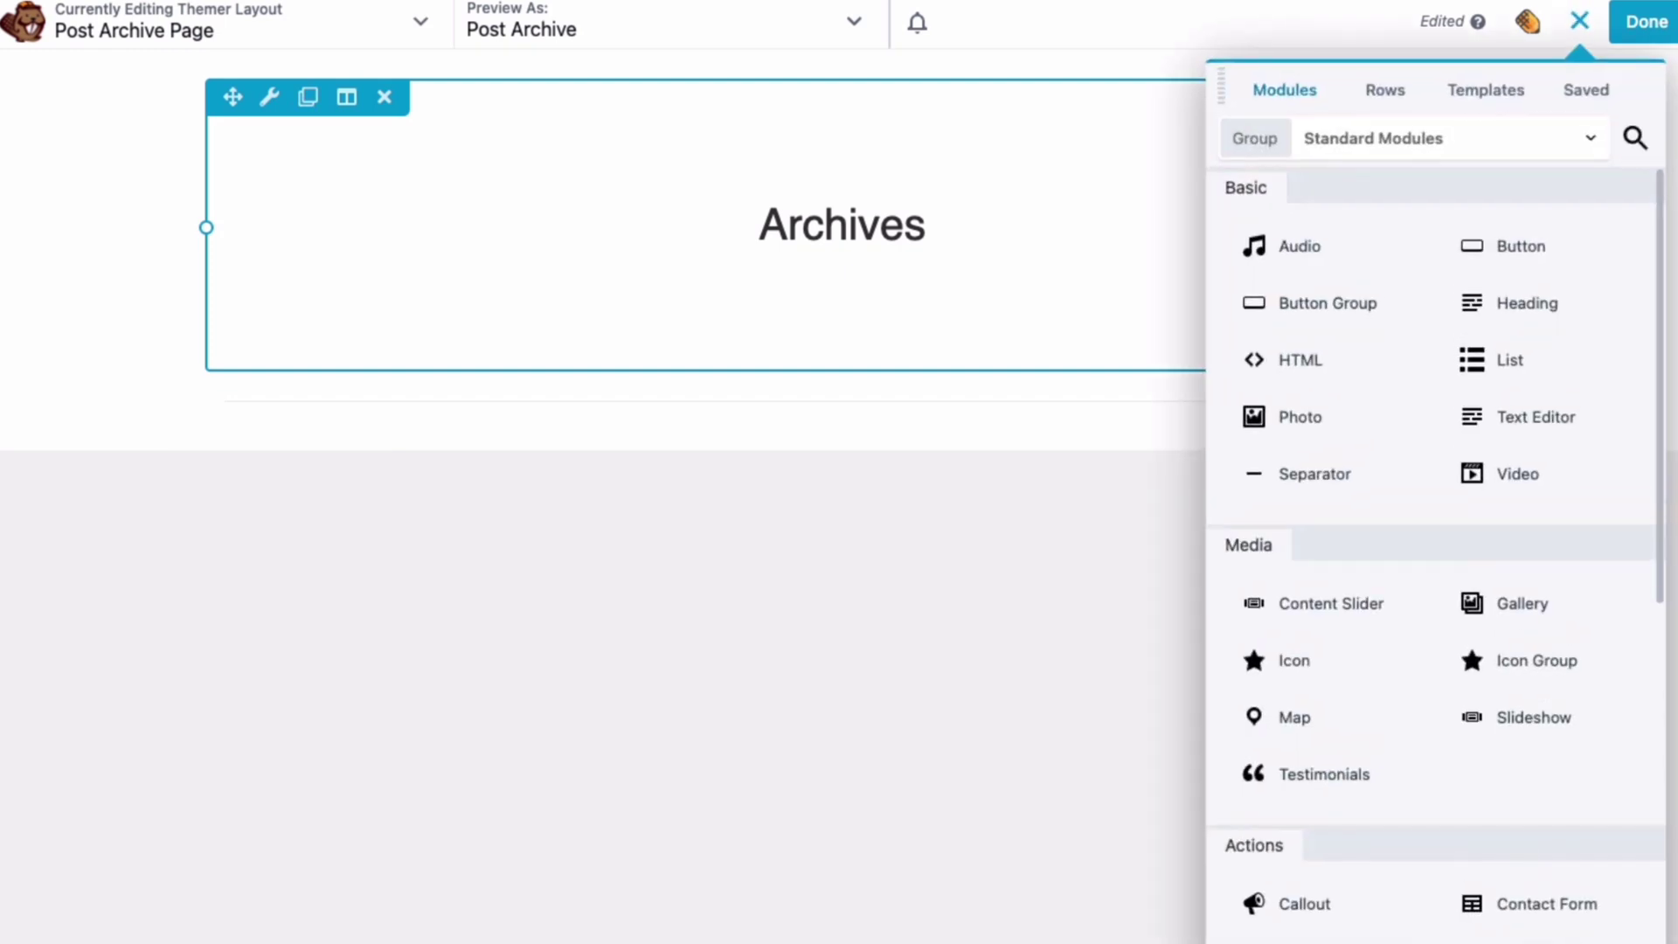
pyautogui.click(1486, 90)
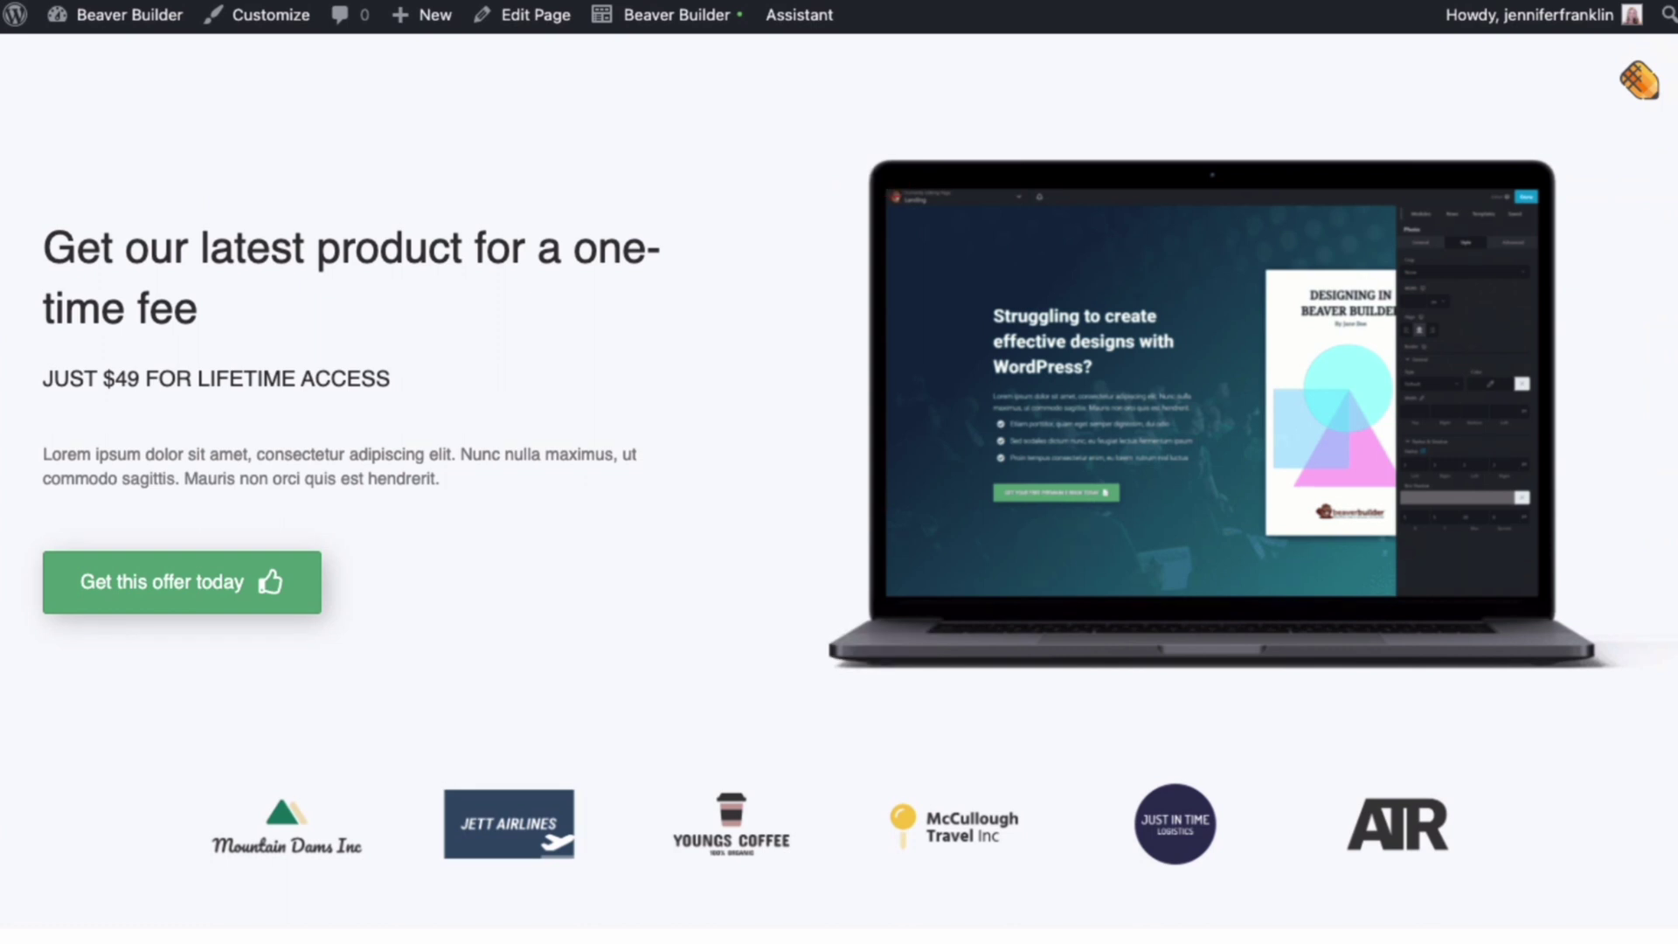
pyautogui.click(1639, 80)
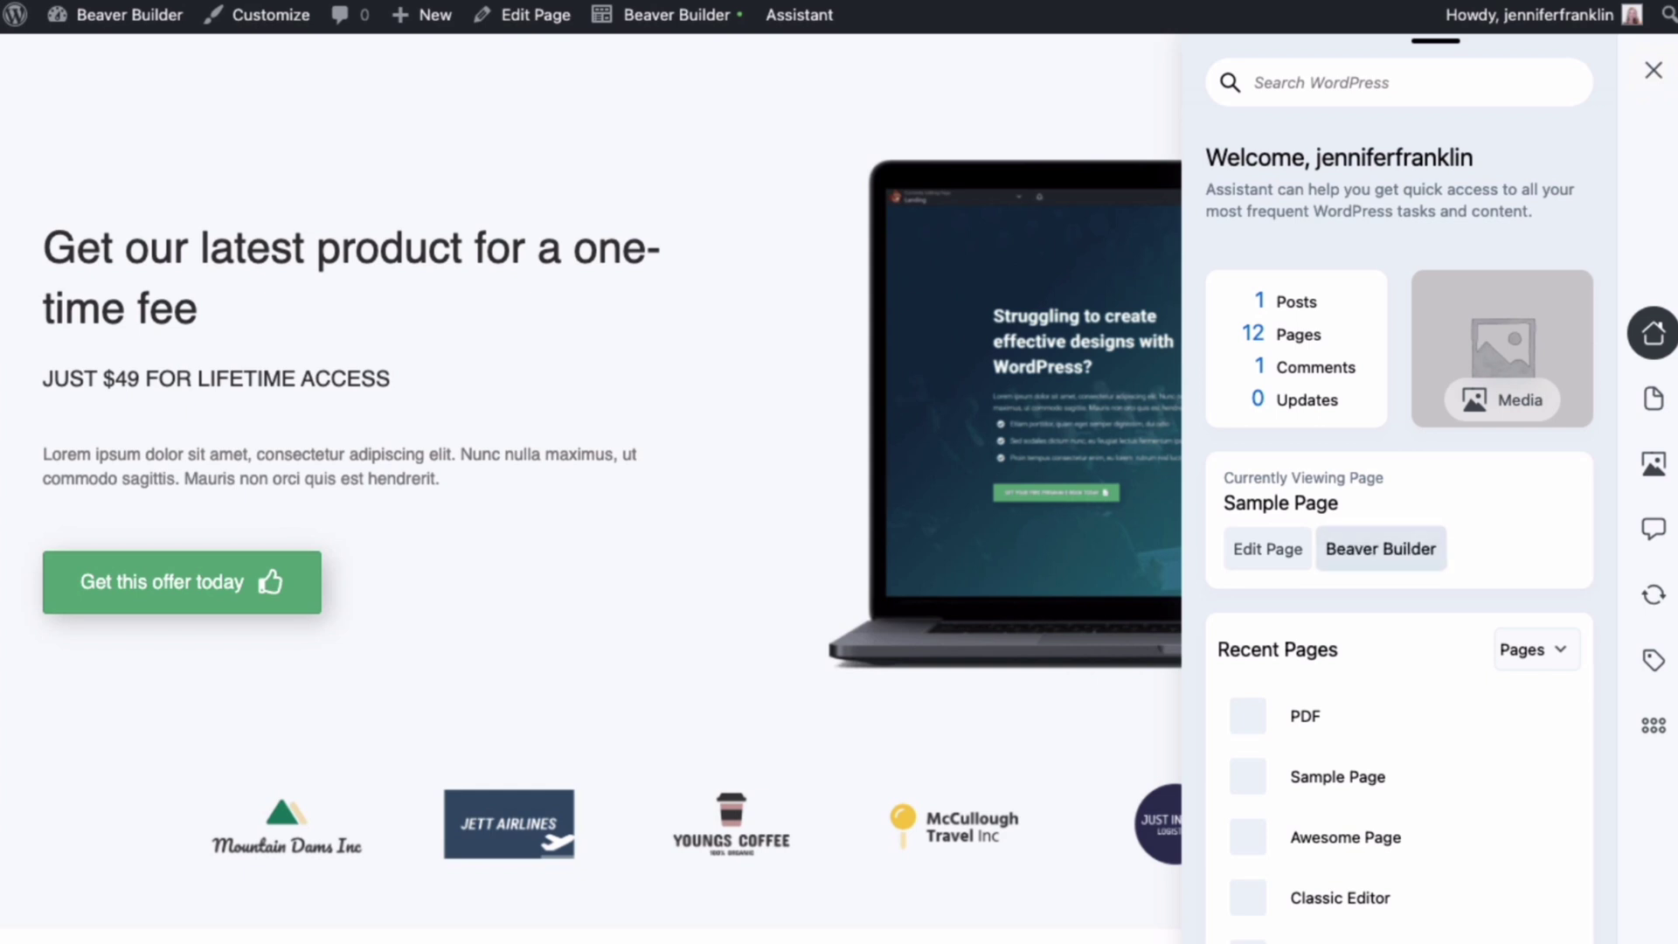
pyautogui.click(1381, 549)
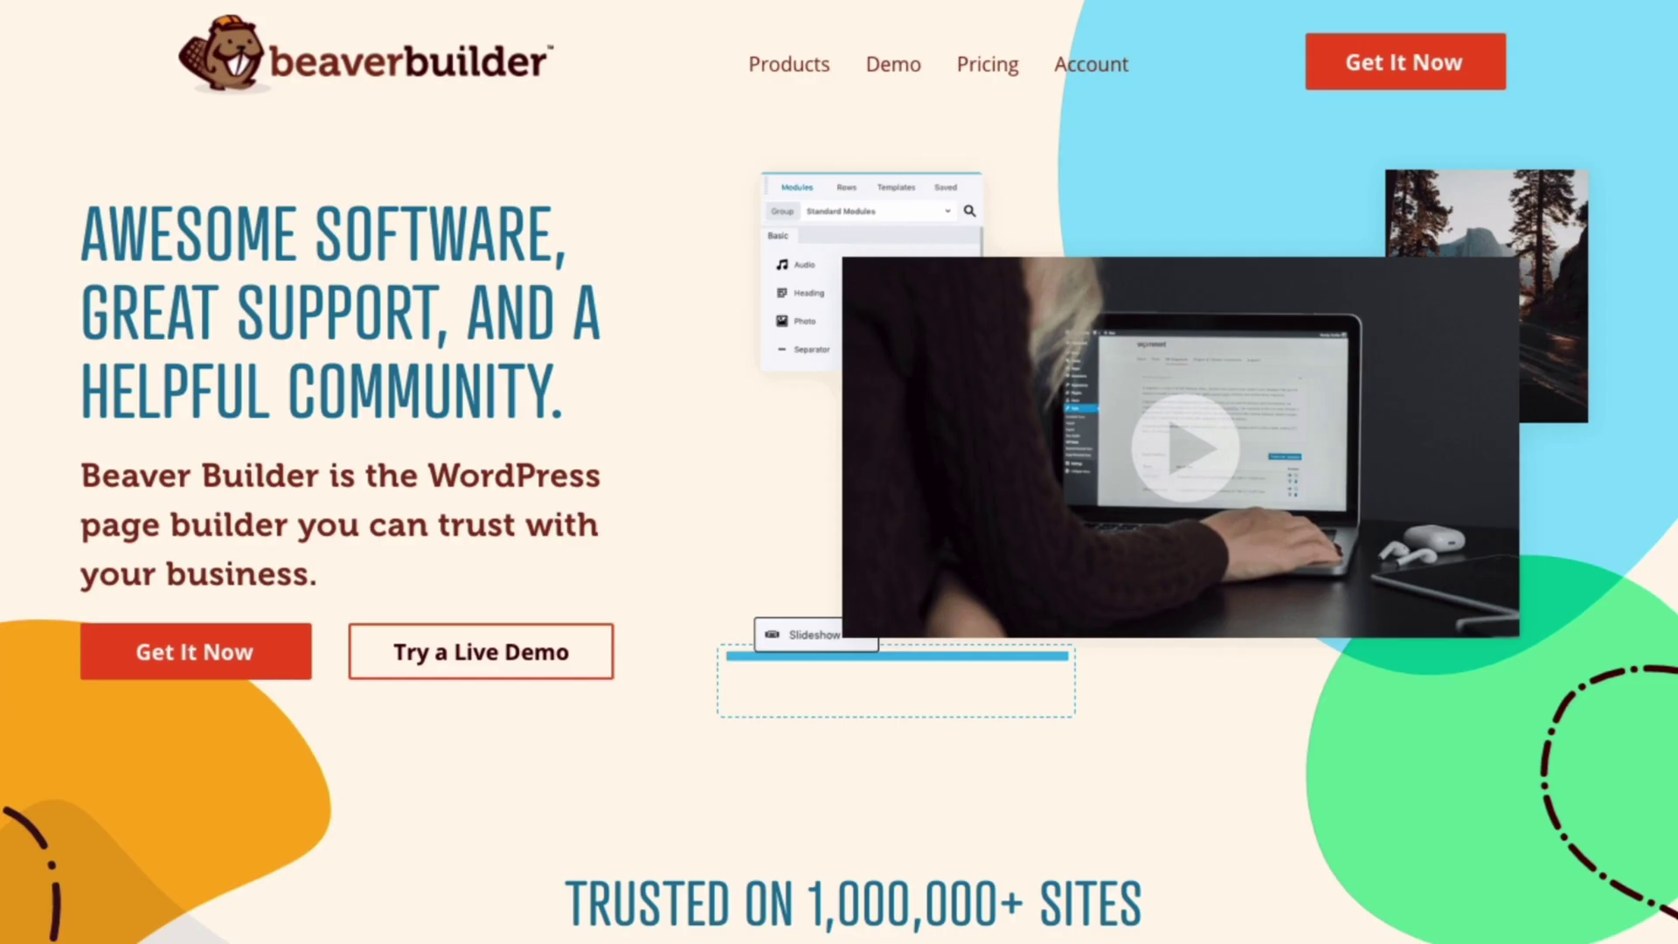
# Scroll the beaverbuilder.com homepage past Our Products and Endless Possibilities to Community
pyautogui.scroll(-6, 839, 472)
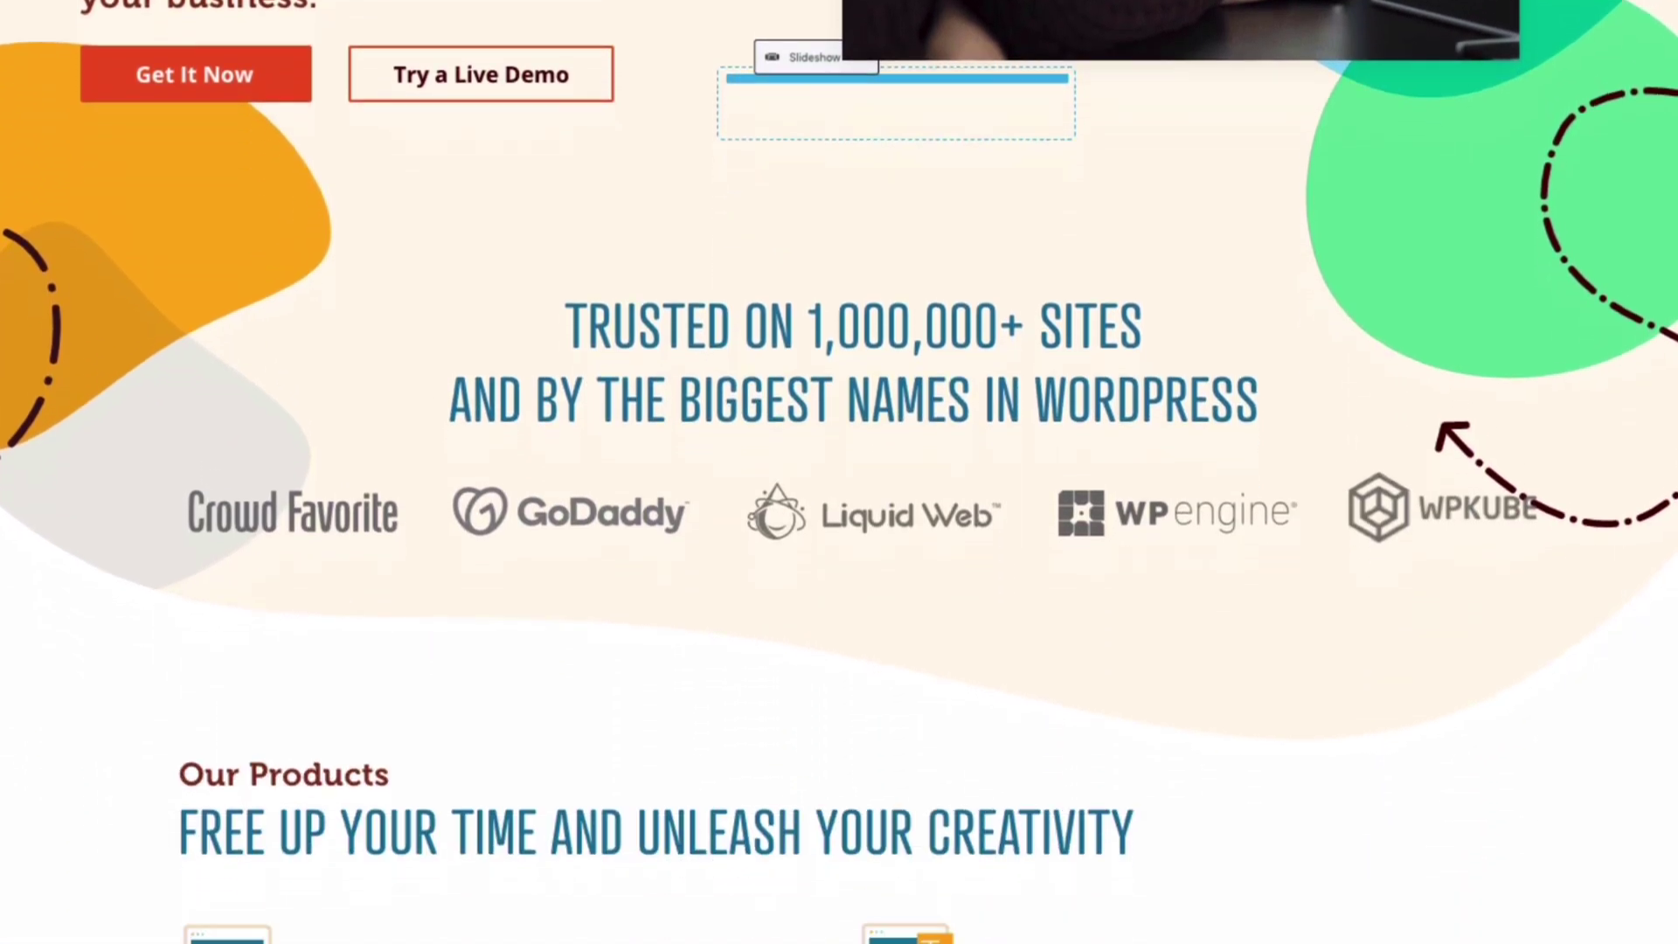
pyautogui.scroll(-2, 840, 472)
pyautogui.scroll(-7, 839, 472)
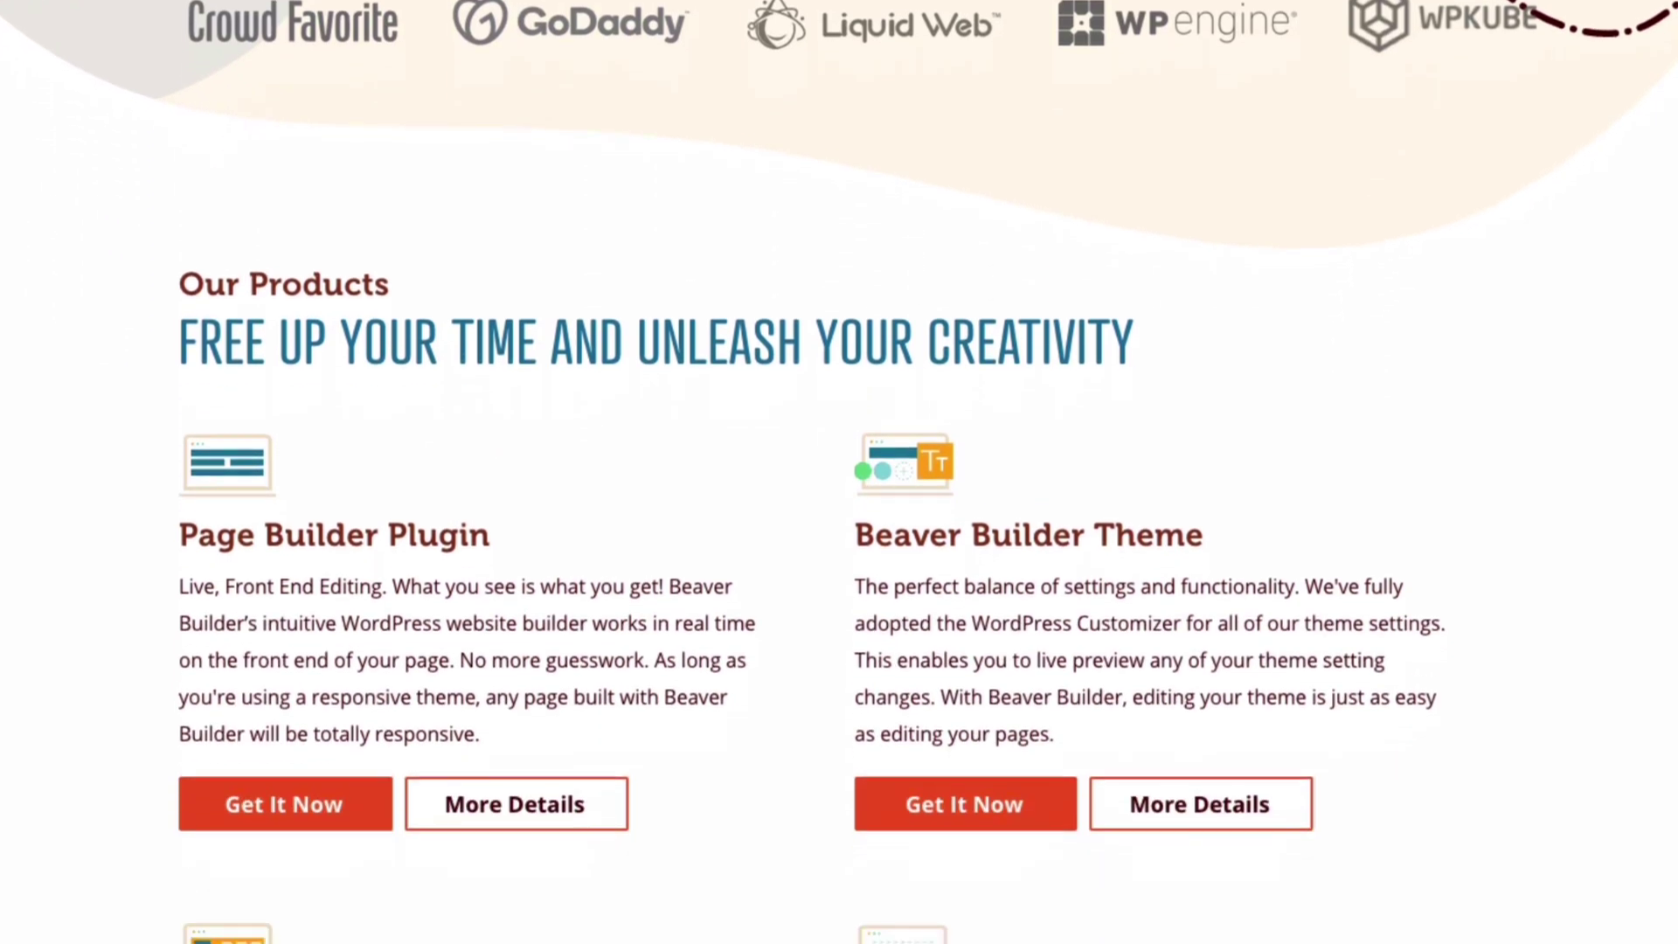
pyautogui.scroll(-6, 839, 472)
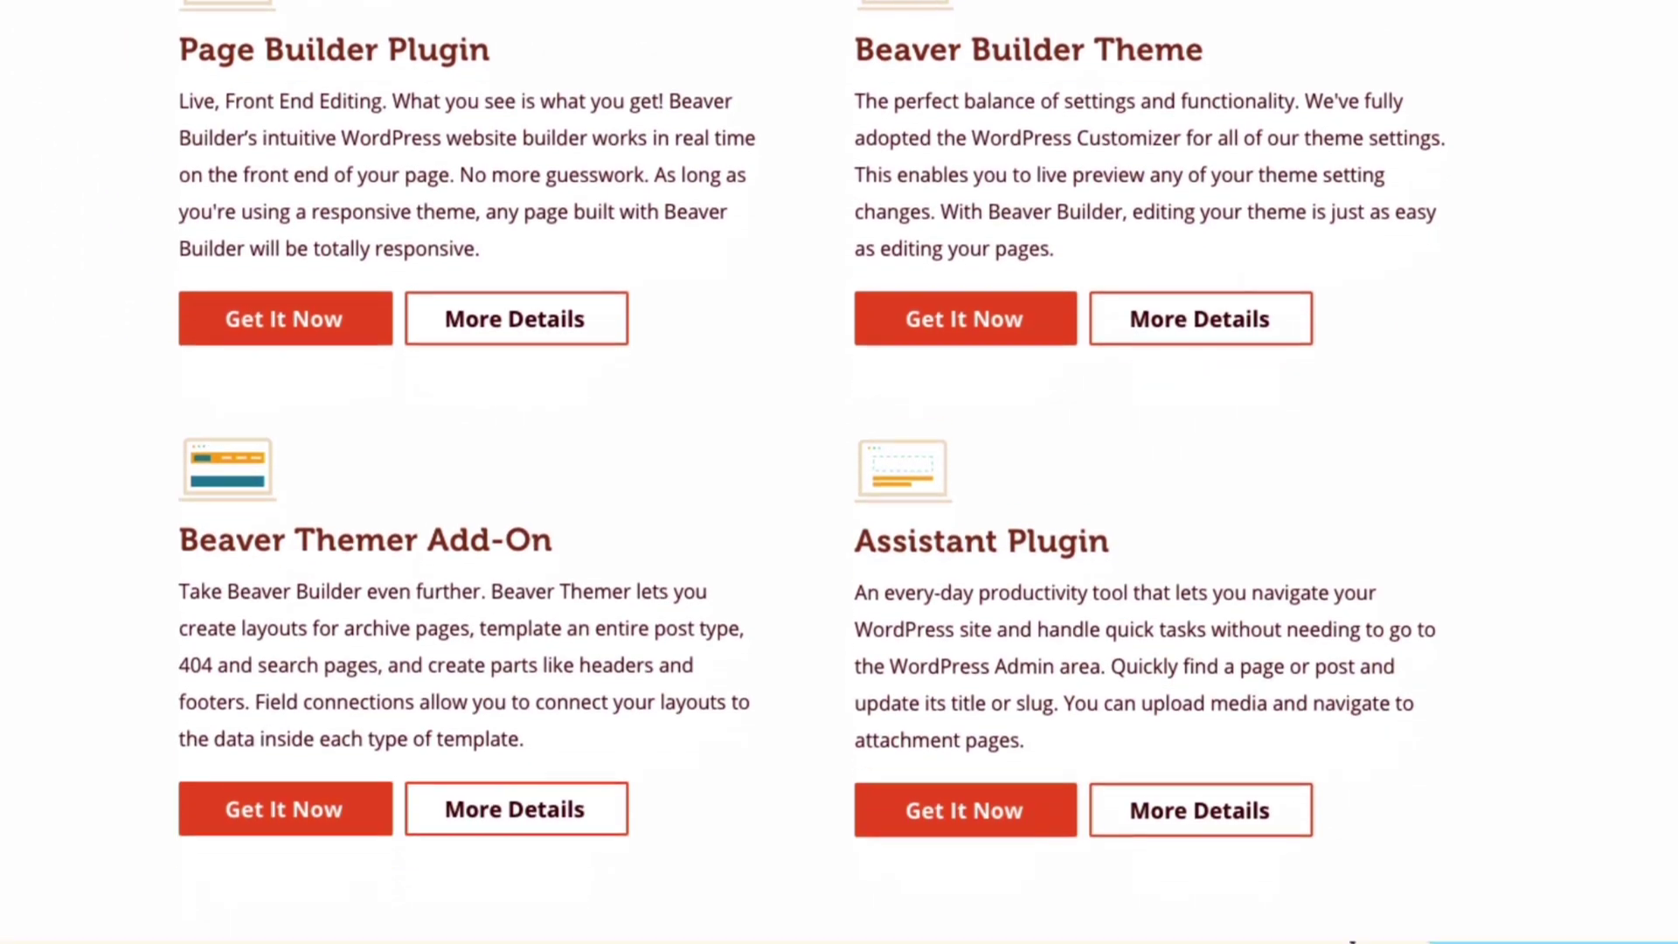
pyautogui.scroll(-5, 839, 472)
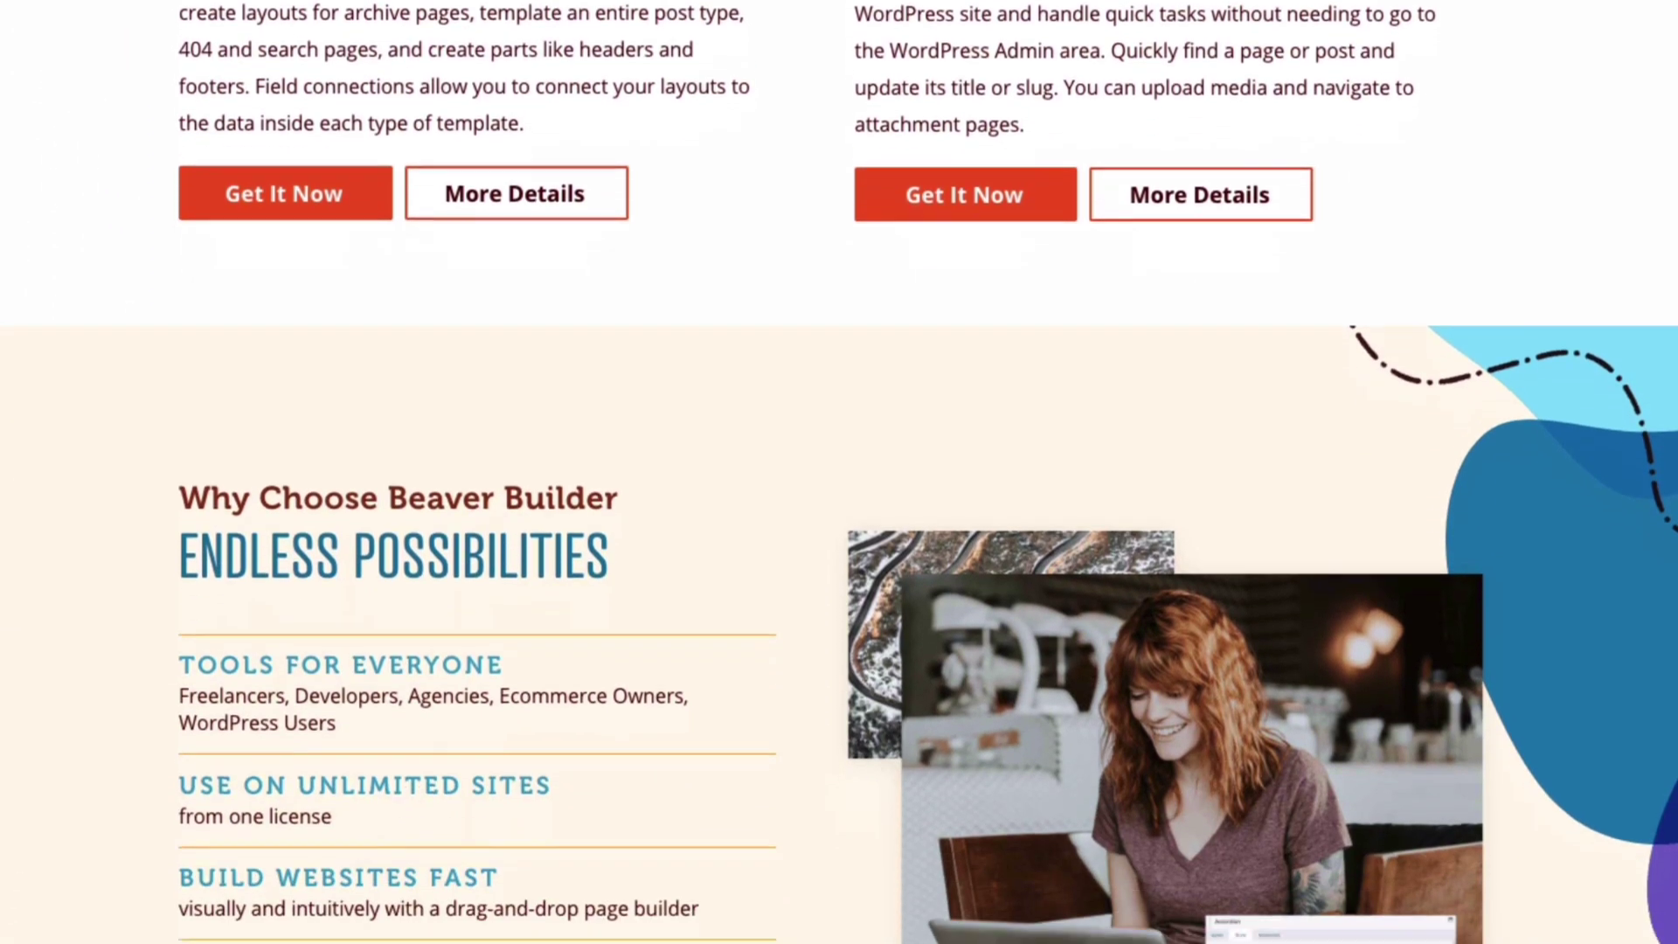
pyautogui.scroll(-7, 839, 472)
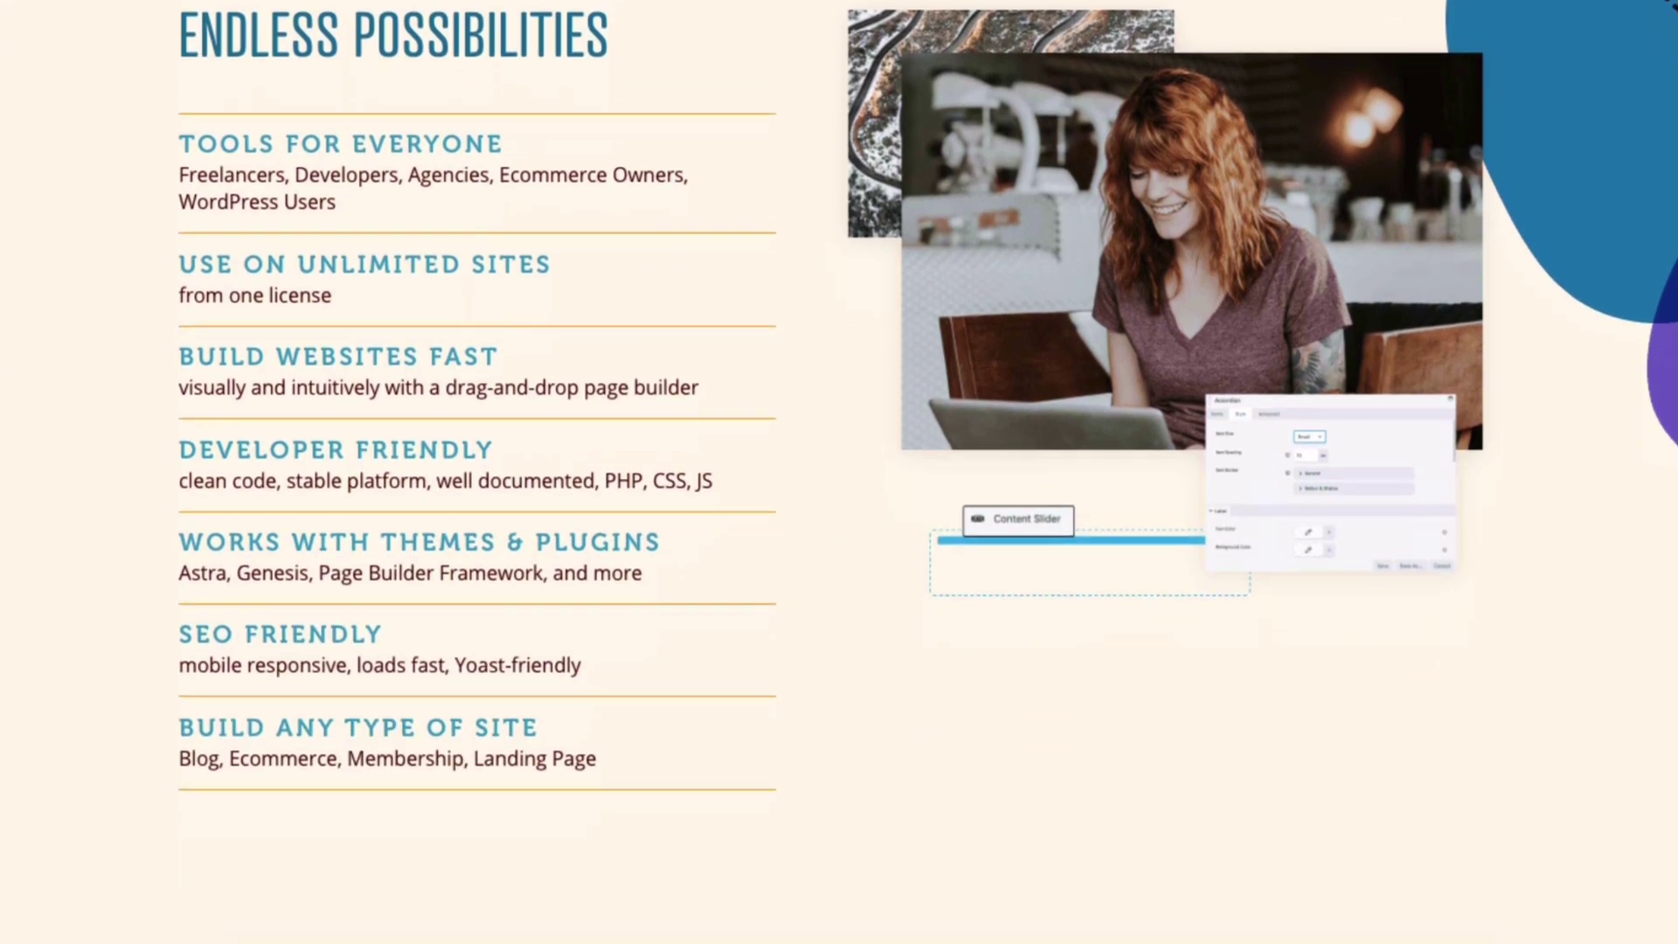
pyautogui.scroll(-7, 839, 472)
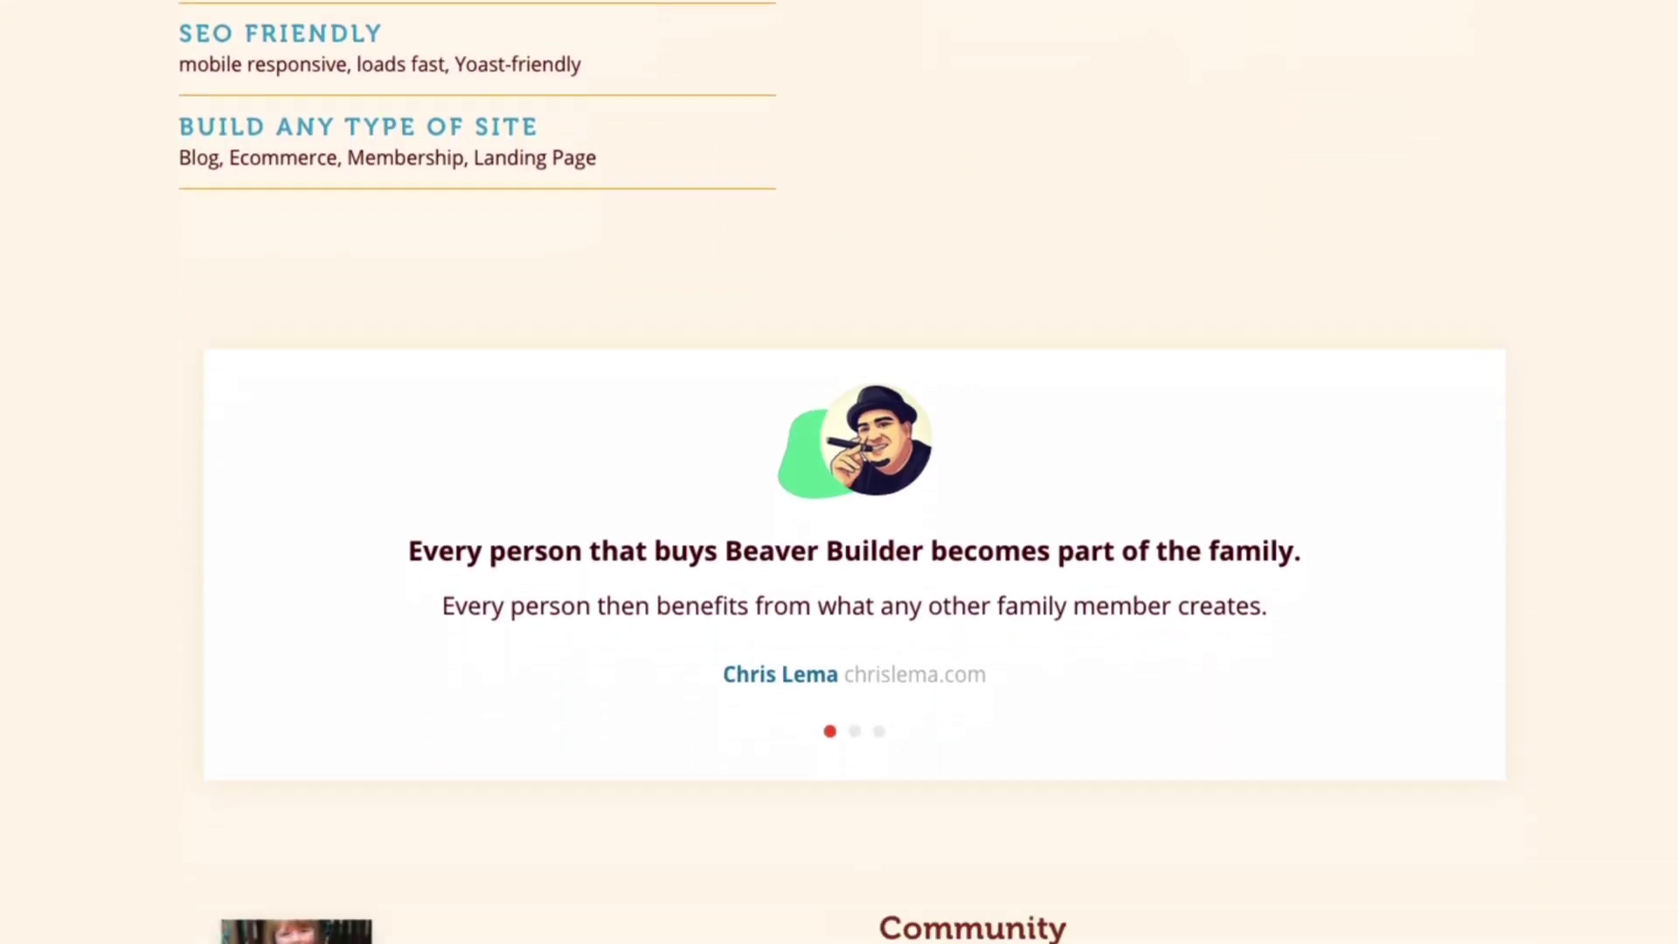
pyautogui.scroll(-5, 839, 472)
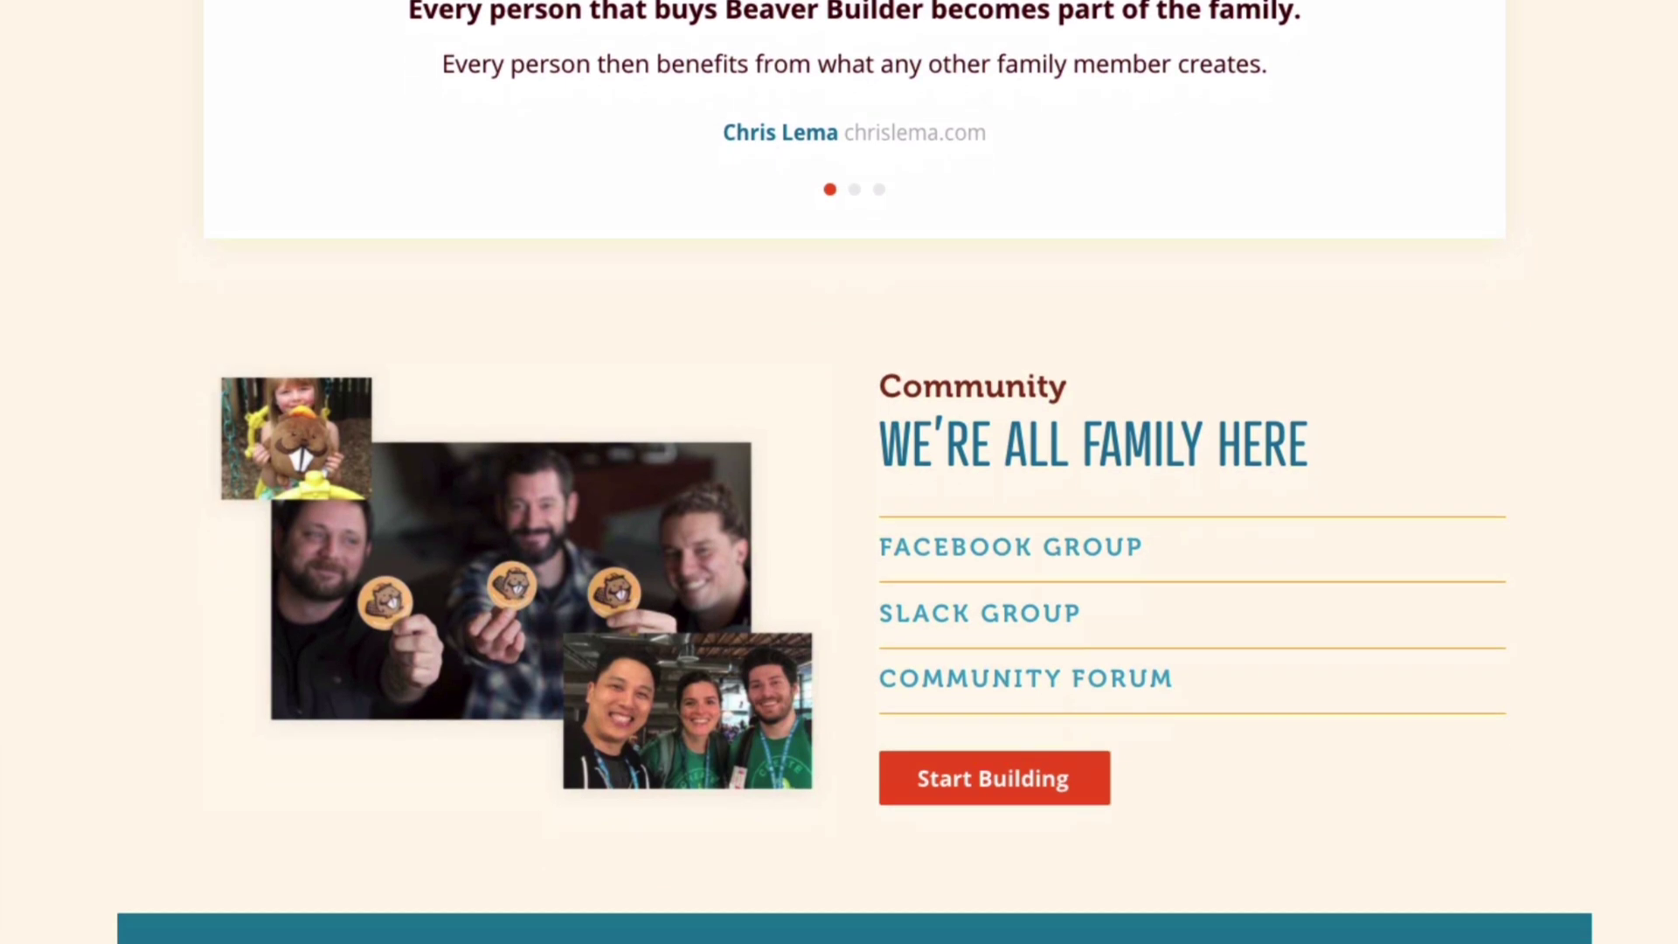
pyautogui.scroll(-2, 839, 472)
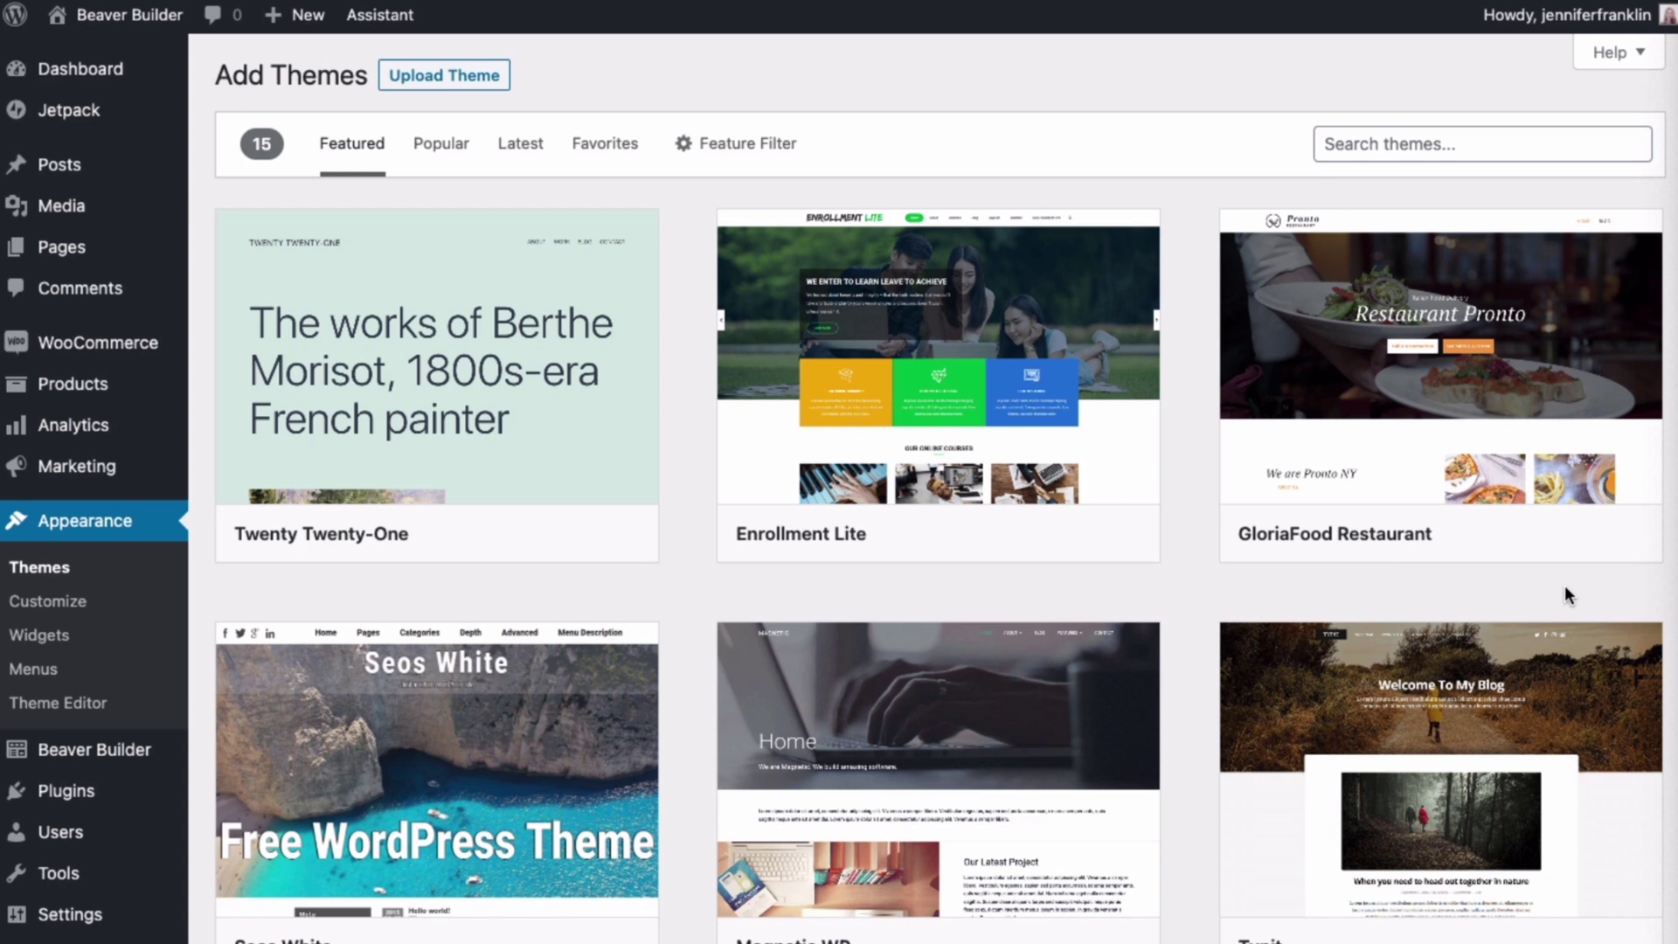
# Scroll the featured themes grid and search themes for 'astra'
pyautogui.scroll(-8, 1566, 595)
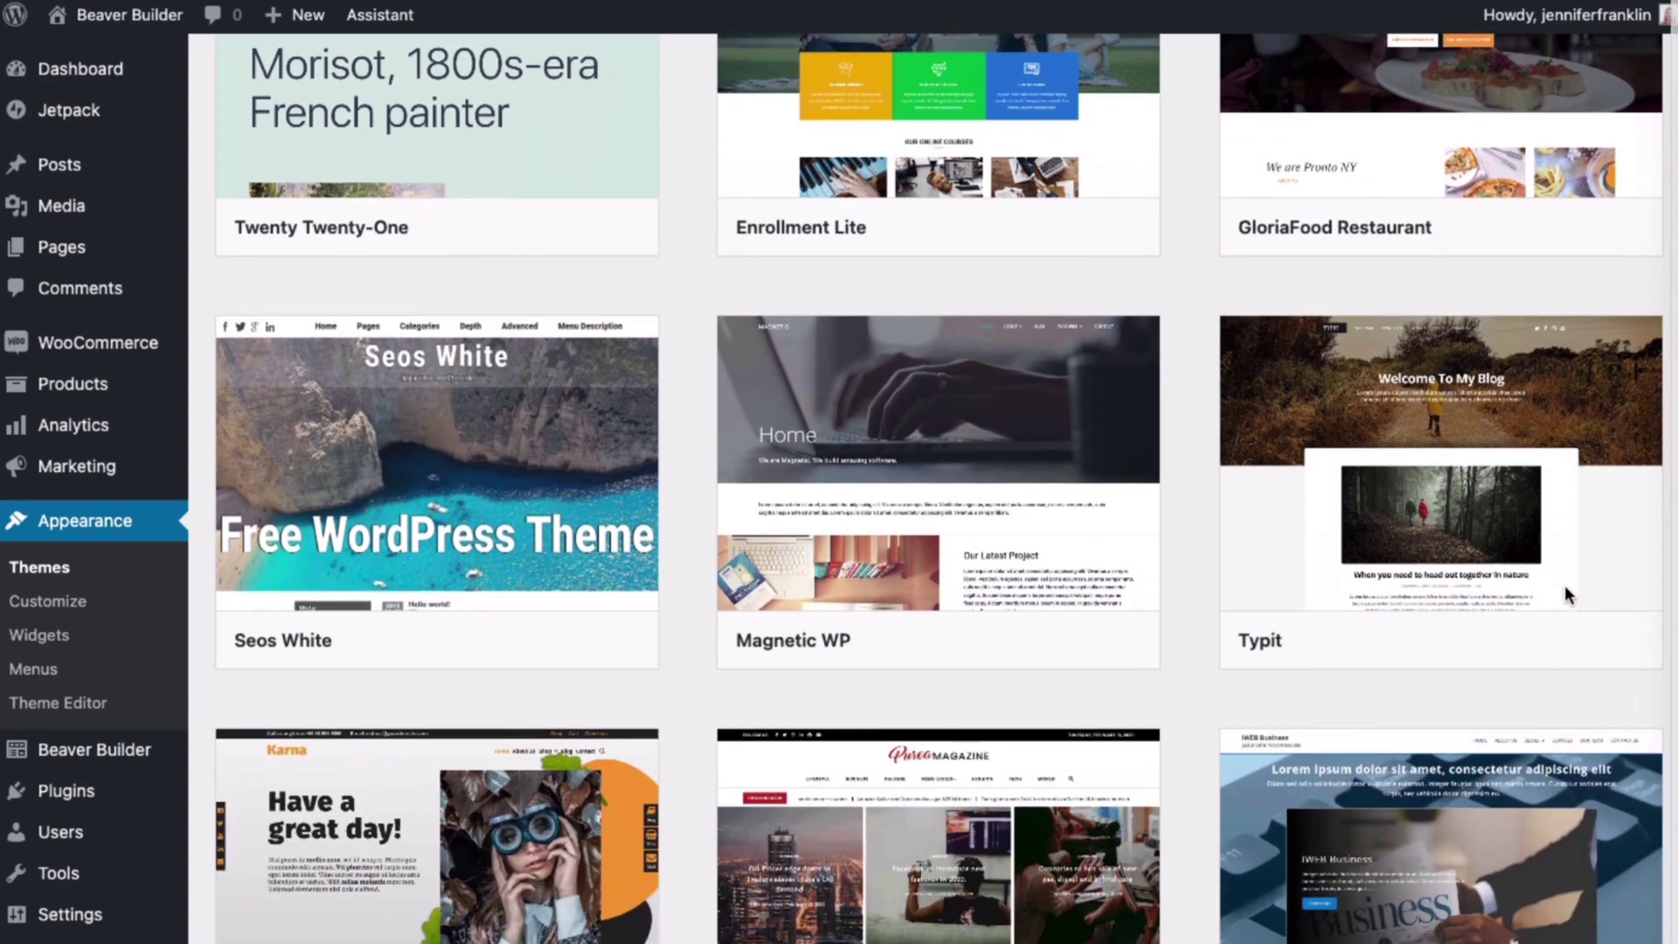
pyautogui.scroll(-8, 1566, 595)
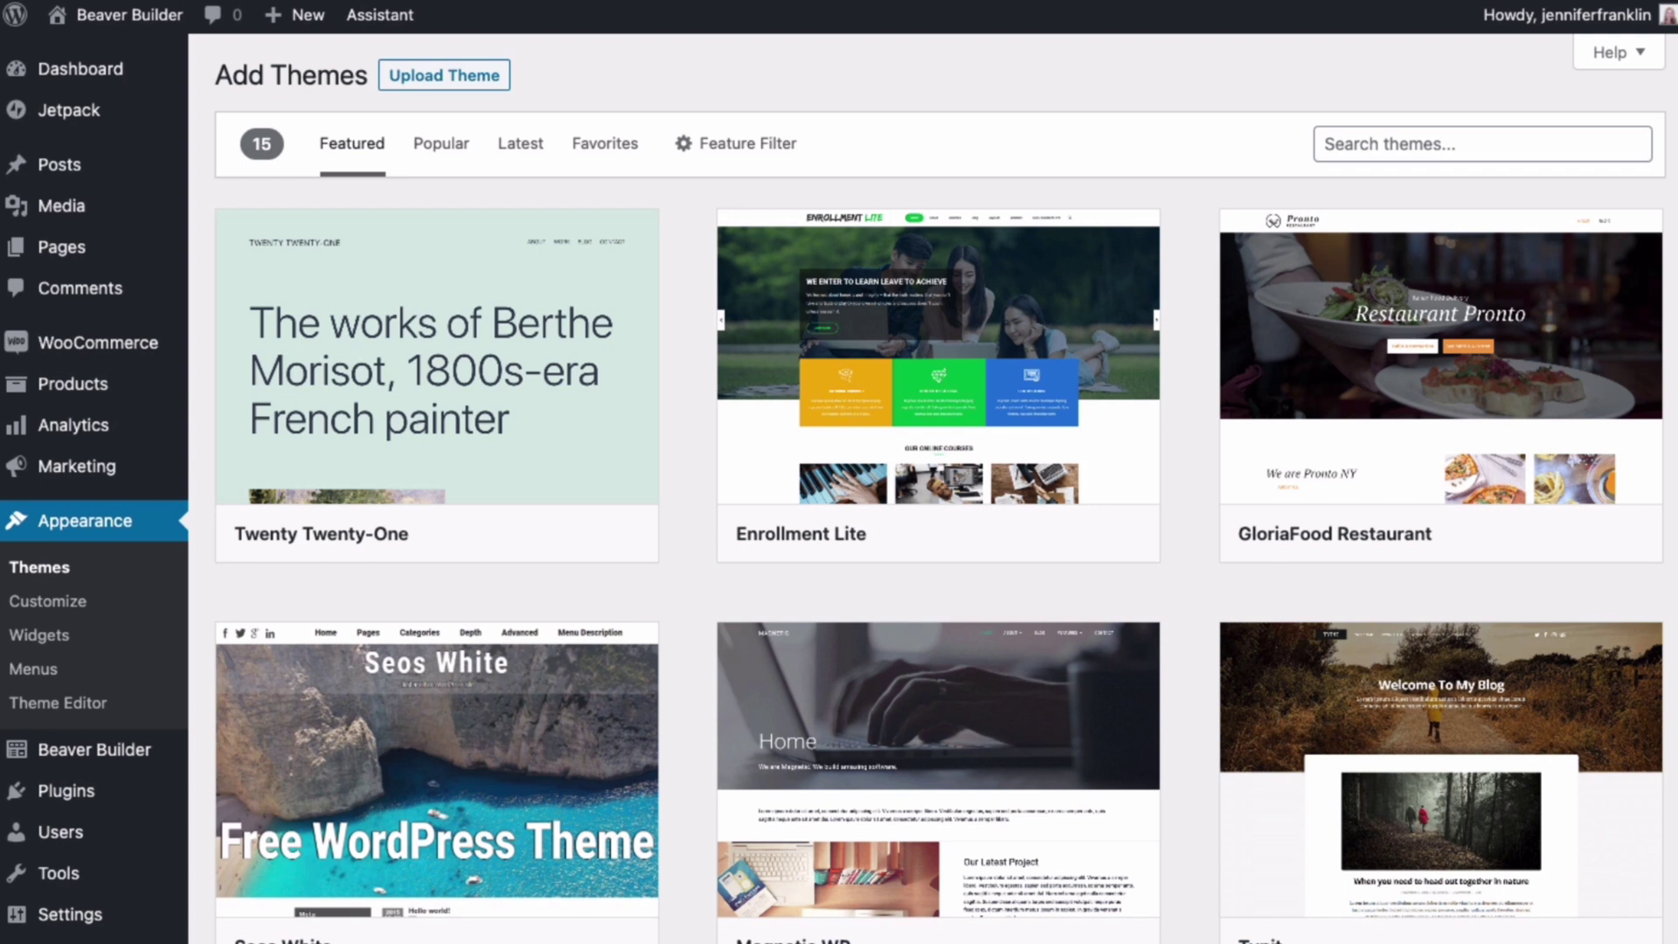
pyautogui.write('astra')
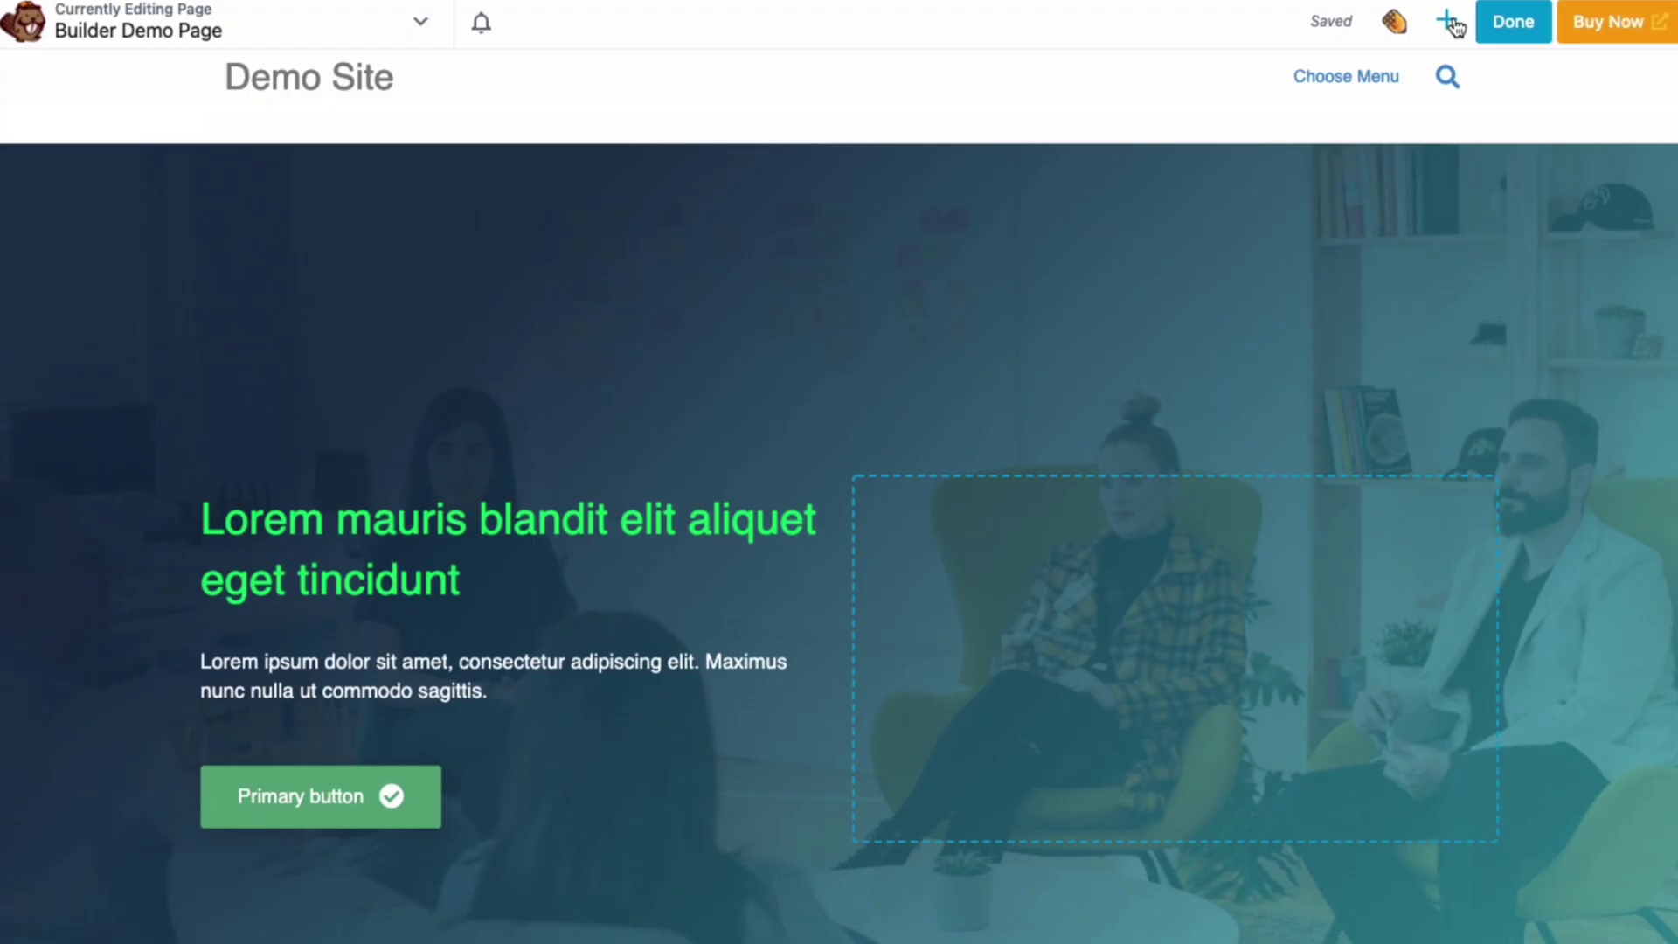
# Drag a Photo module from the Modules panel into the hero's right column
pyautogui.click(1451, 22)
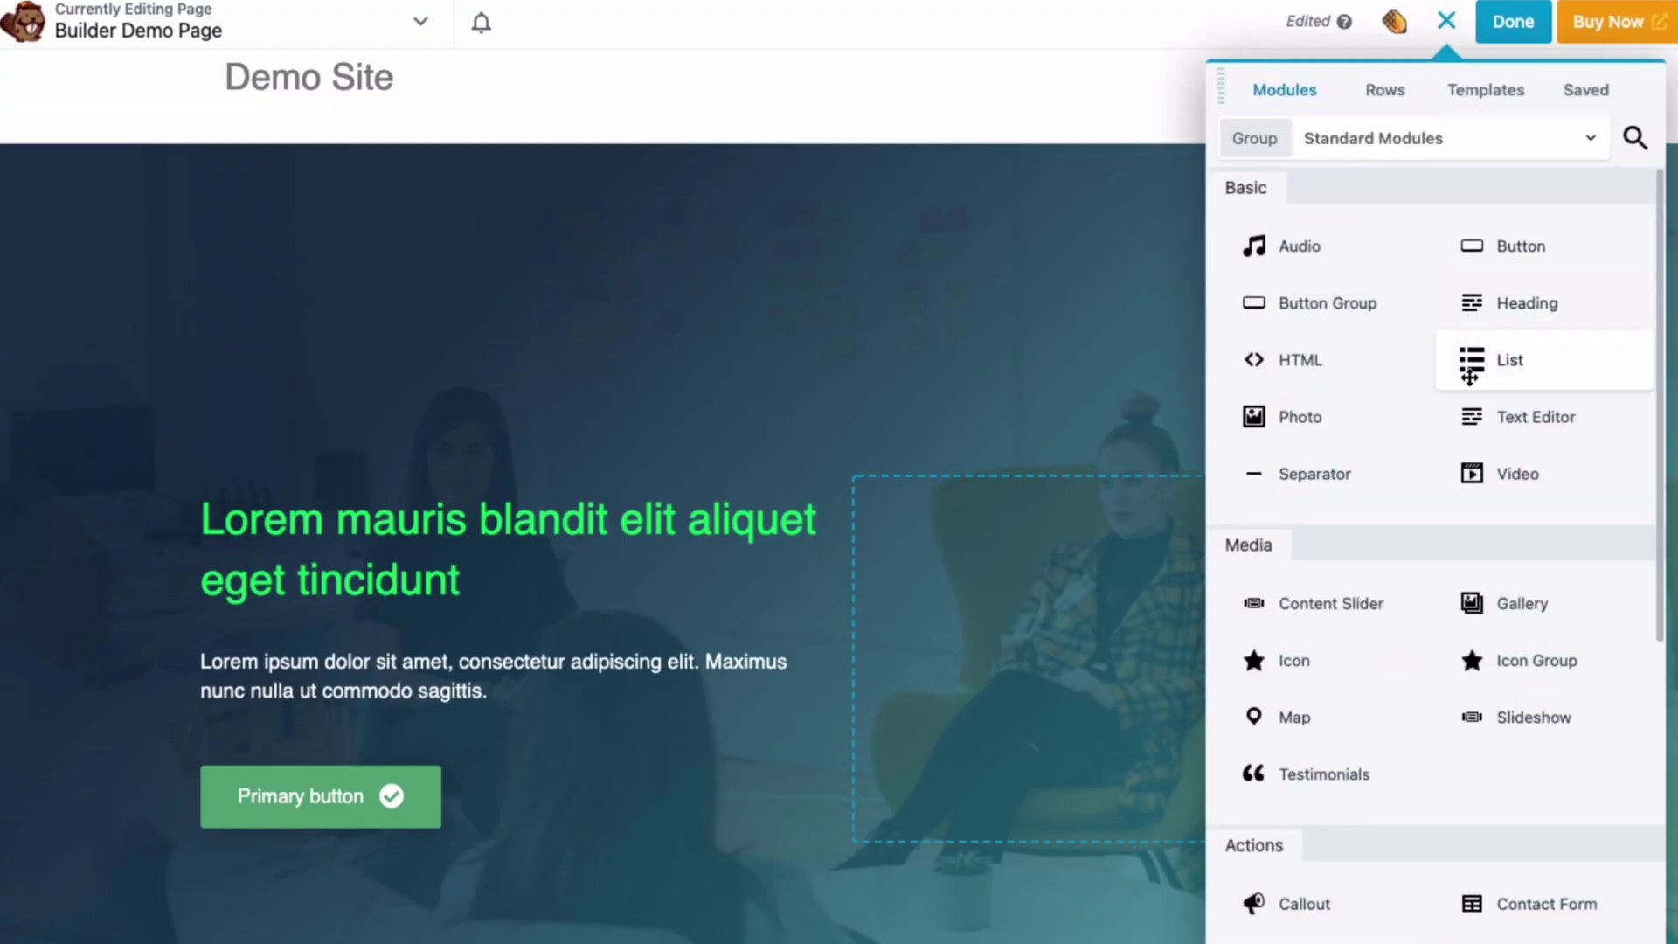
pyautogui.moveTo(1335, 408); pyautogui.dragTo(1103, 549)
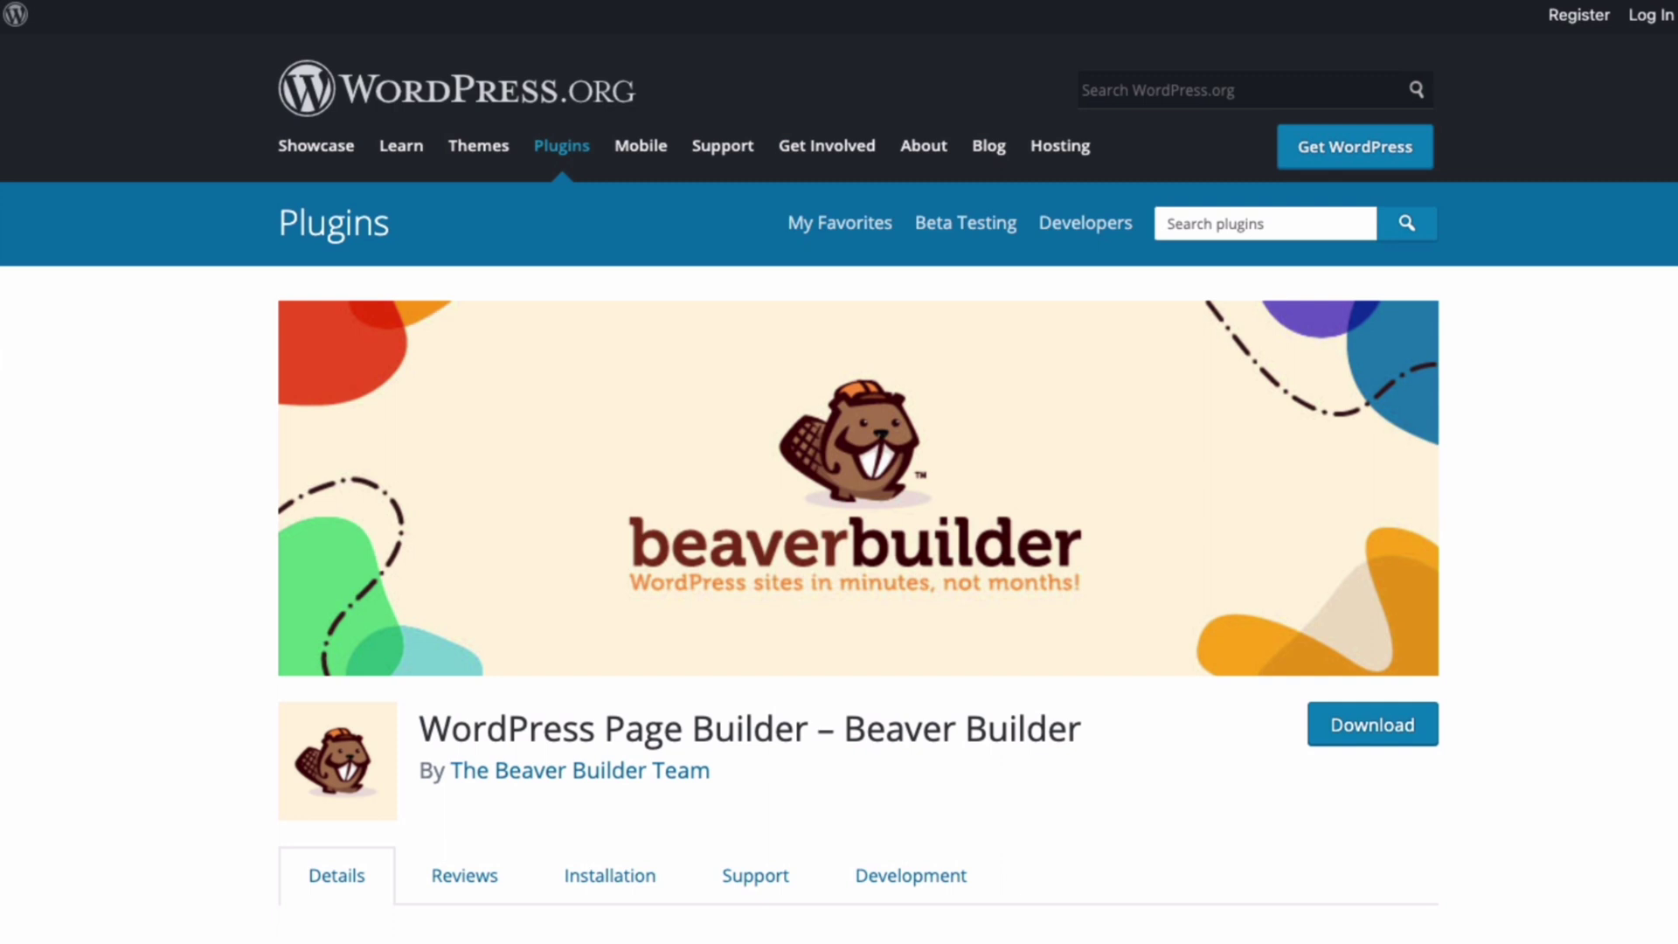
# Scroll the WordPress.org Beaver Builder plugin page down to Page Builder Features
pyautogui.scroll(-6, 839, 490)
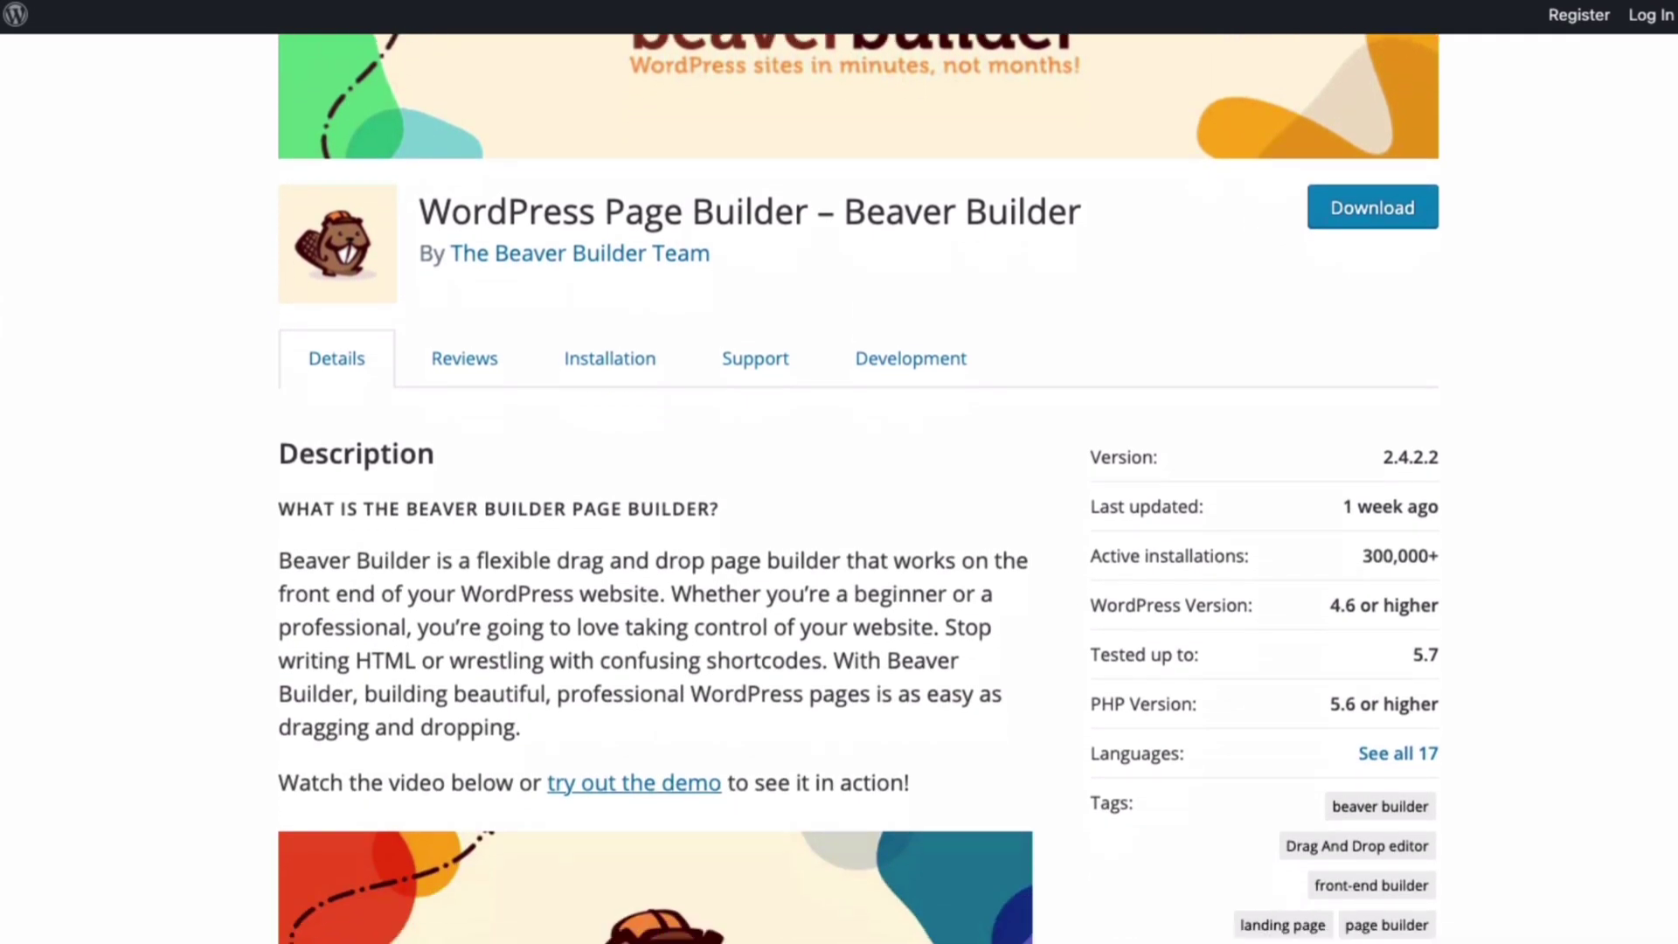
pyautogui.scroll(-7, 839, 490)
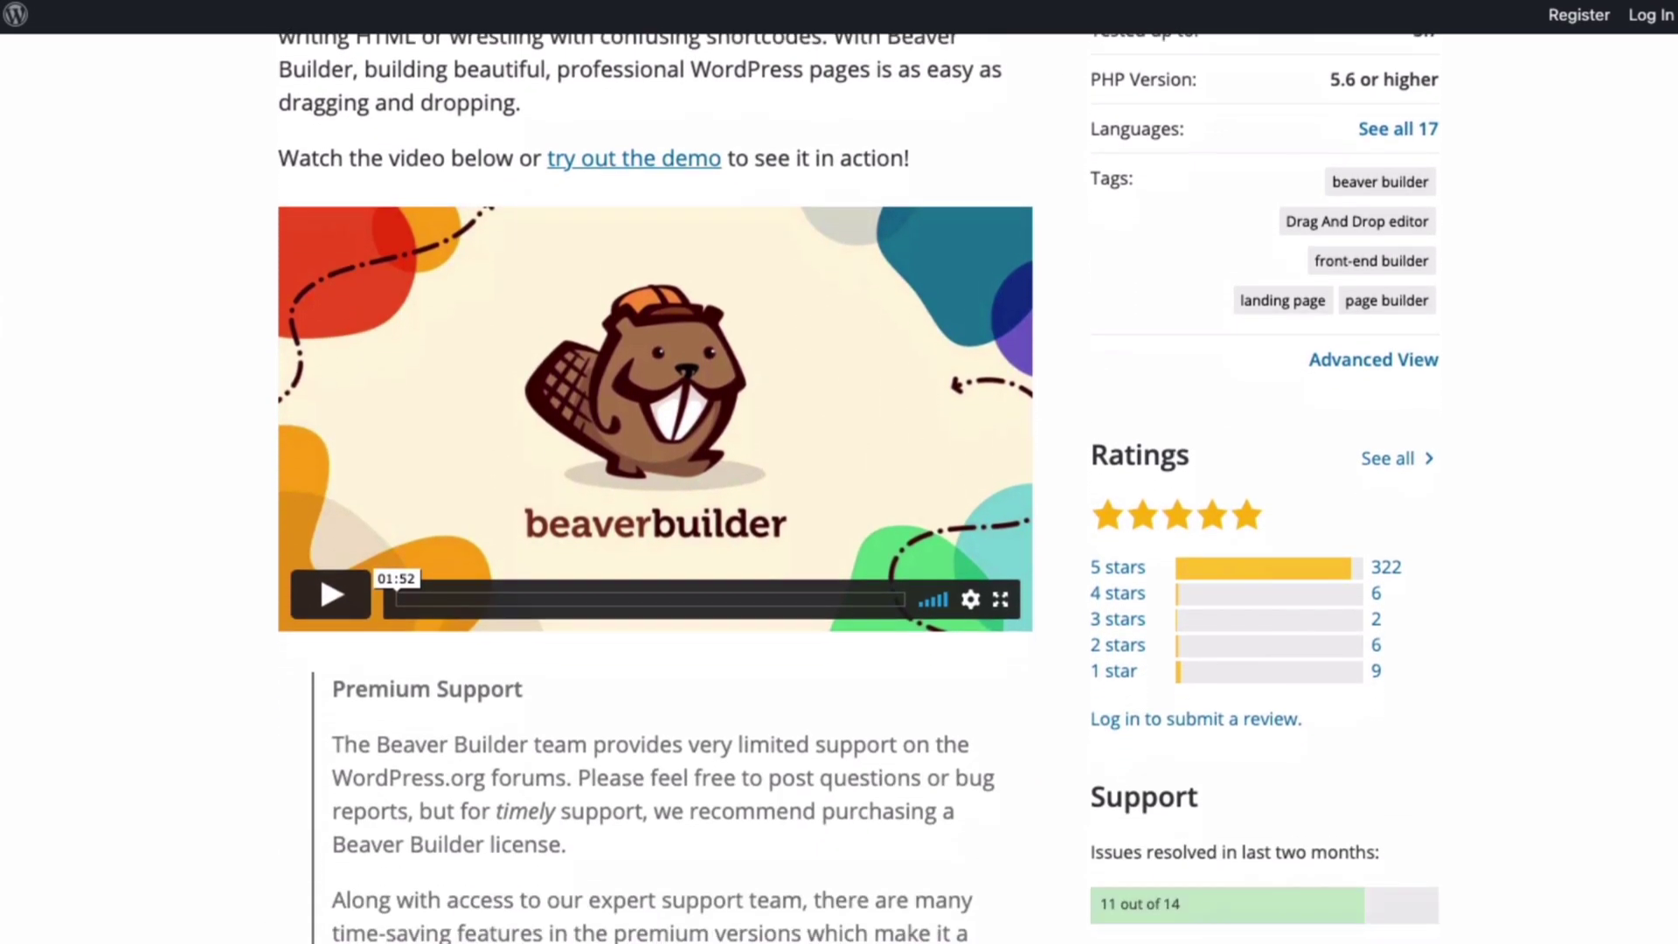
pyautogui.scroll(-7, 839, 489)
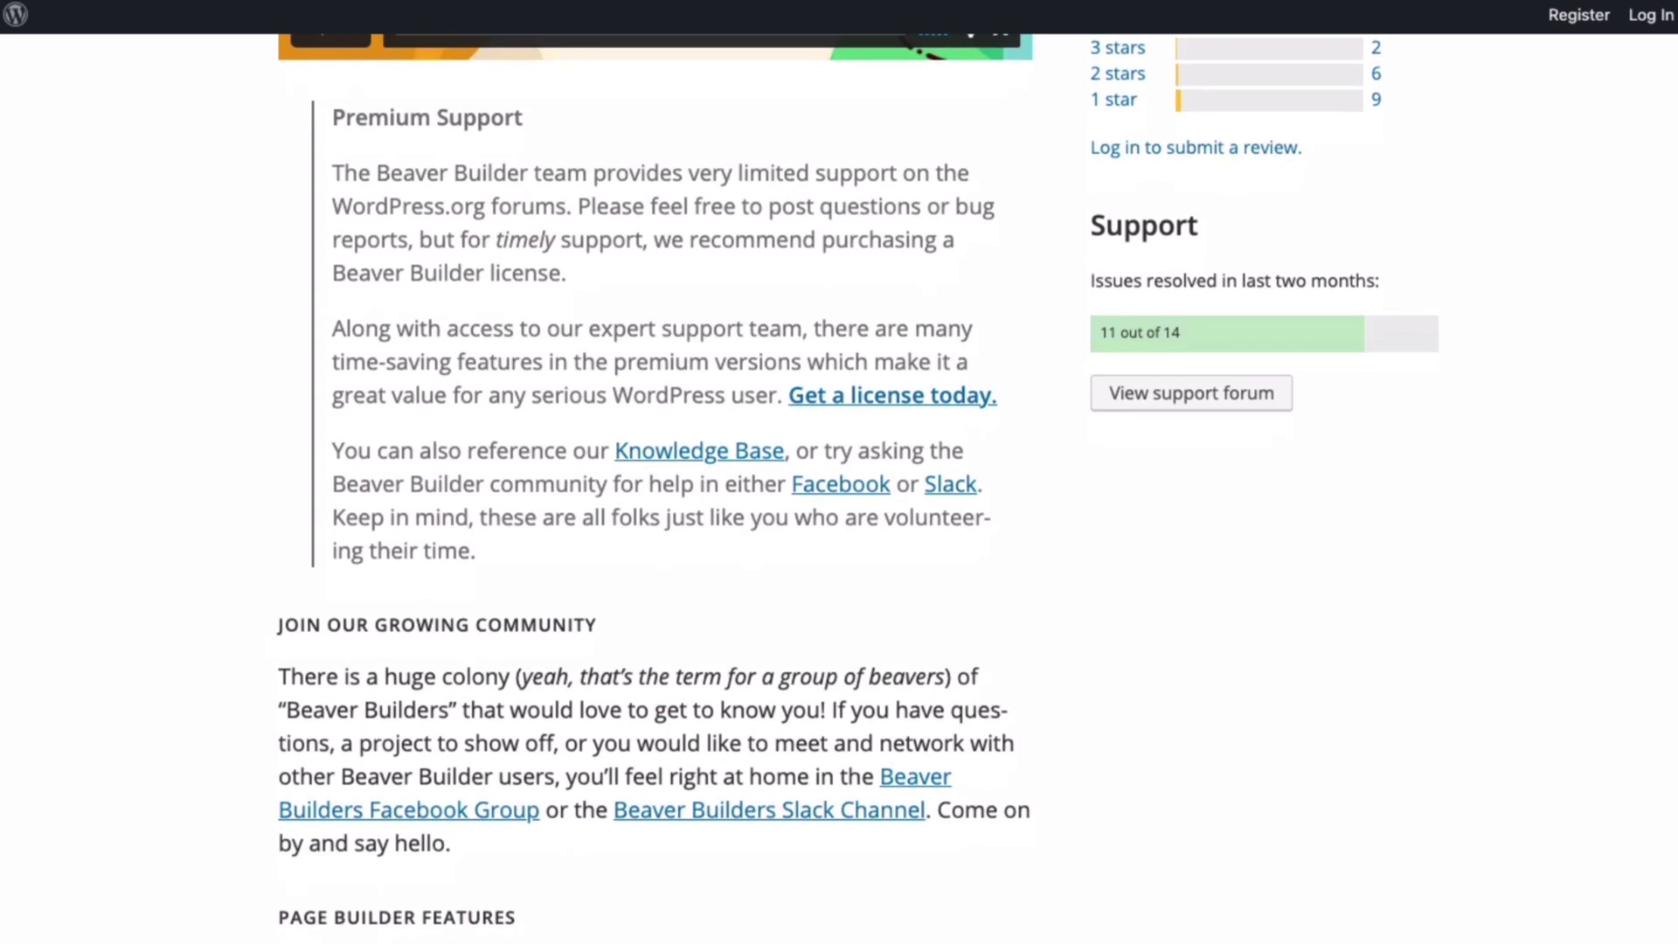
pyautogui.scroll(-5, 840, 489)
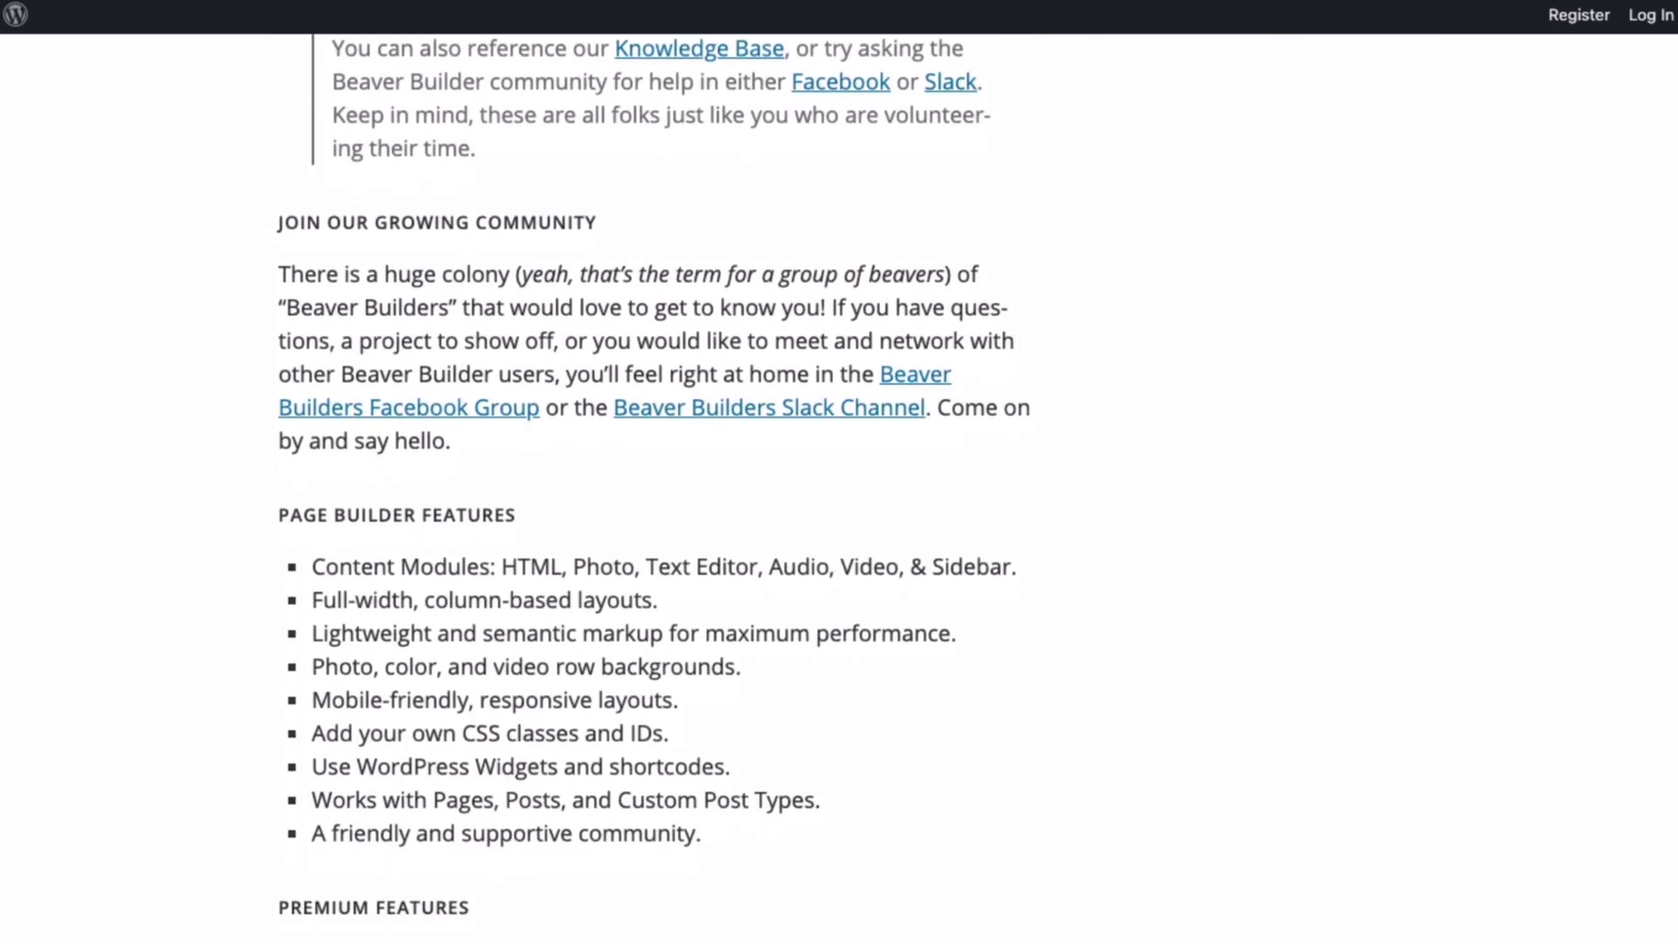
pyautogui.scroll(-5, 839, 489)
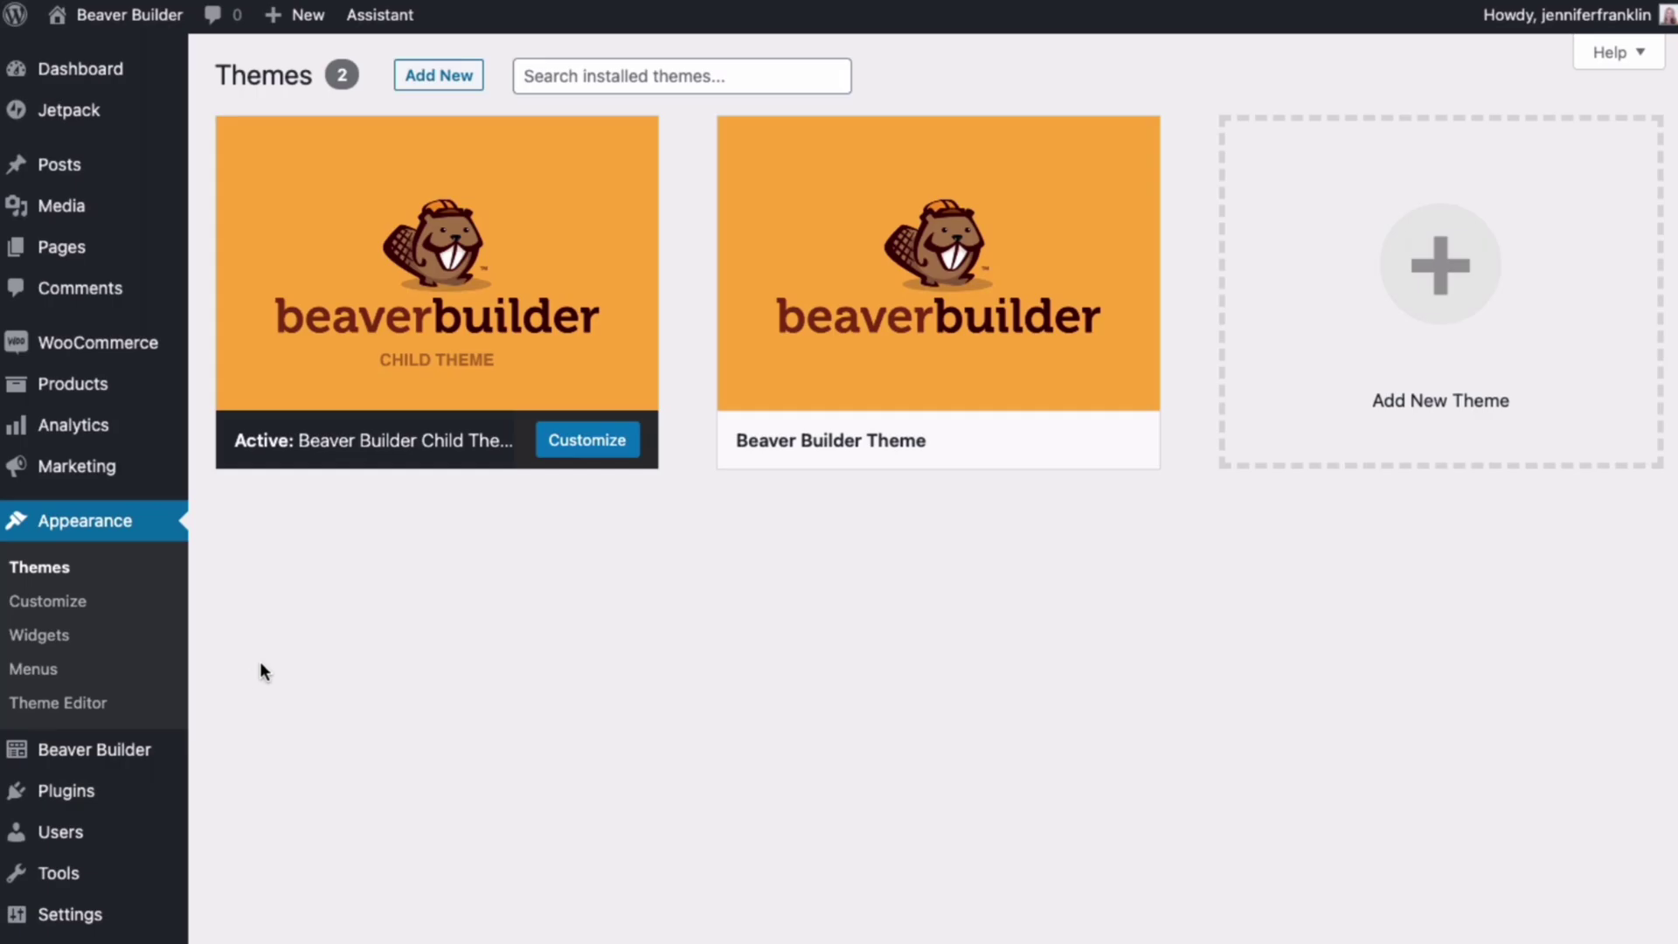
# Install and activate 'WordPress Page Builder – Beaver Builder' from Plugins > Add New
pyautogui.moveTo(91, 792)
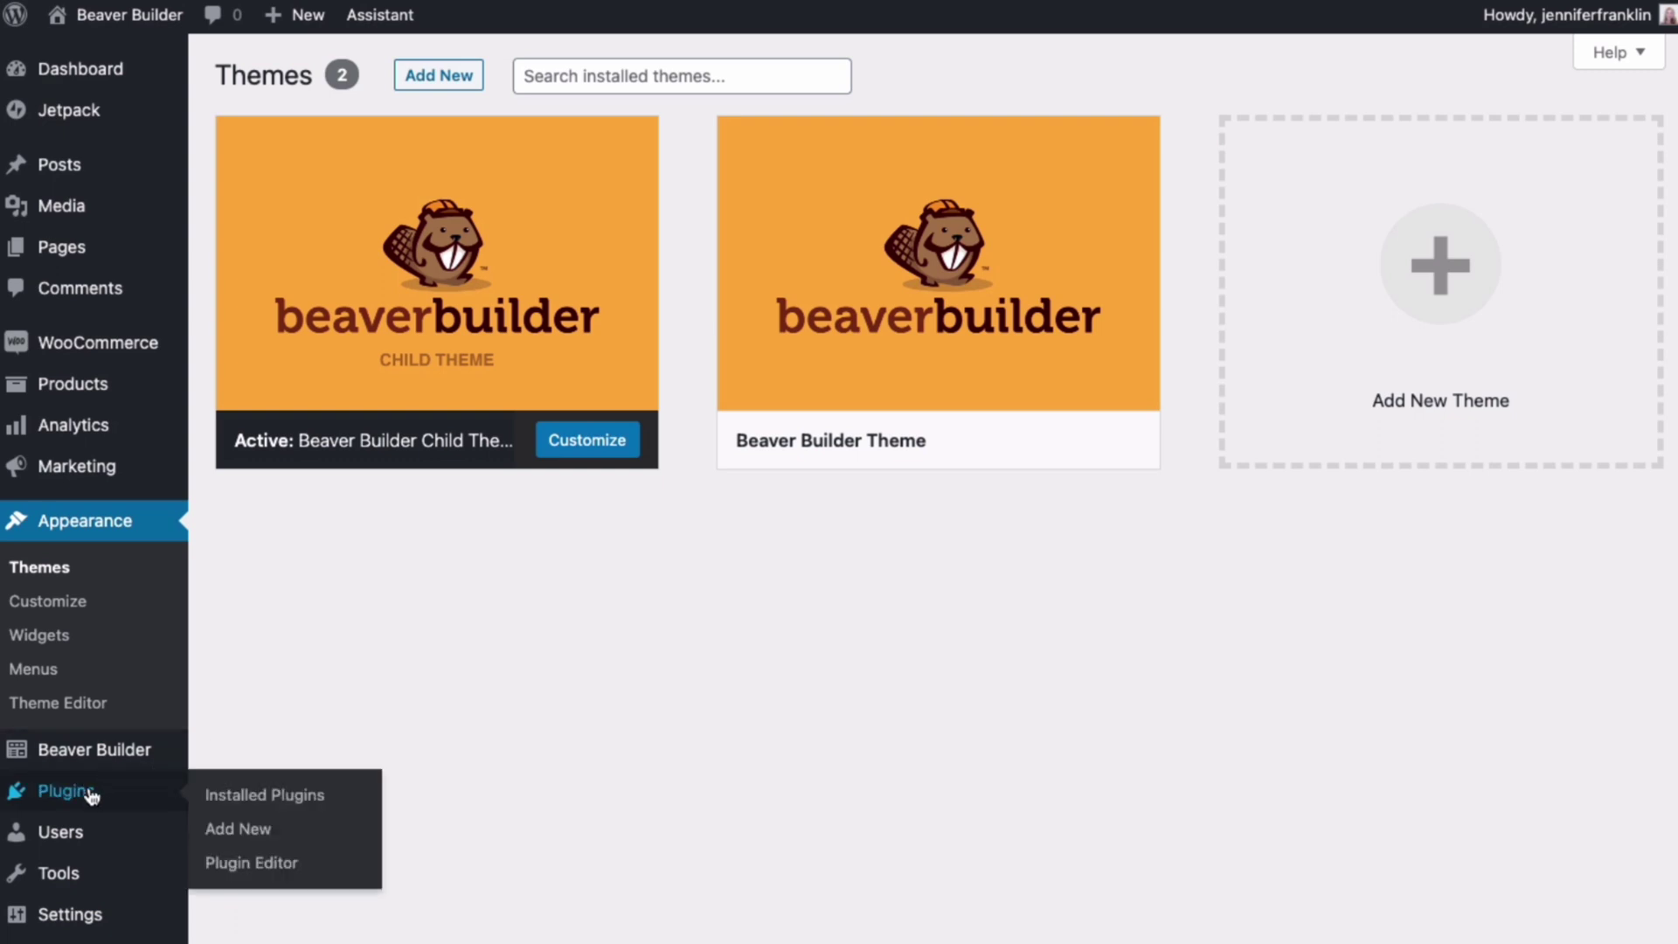
pyautogui.click(92, 792)
pyautogui.click(401, 78)
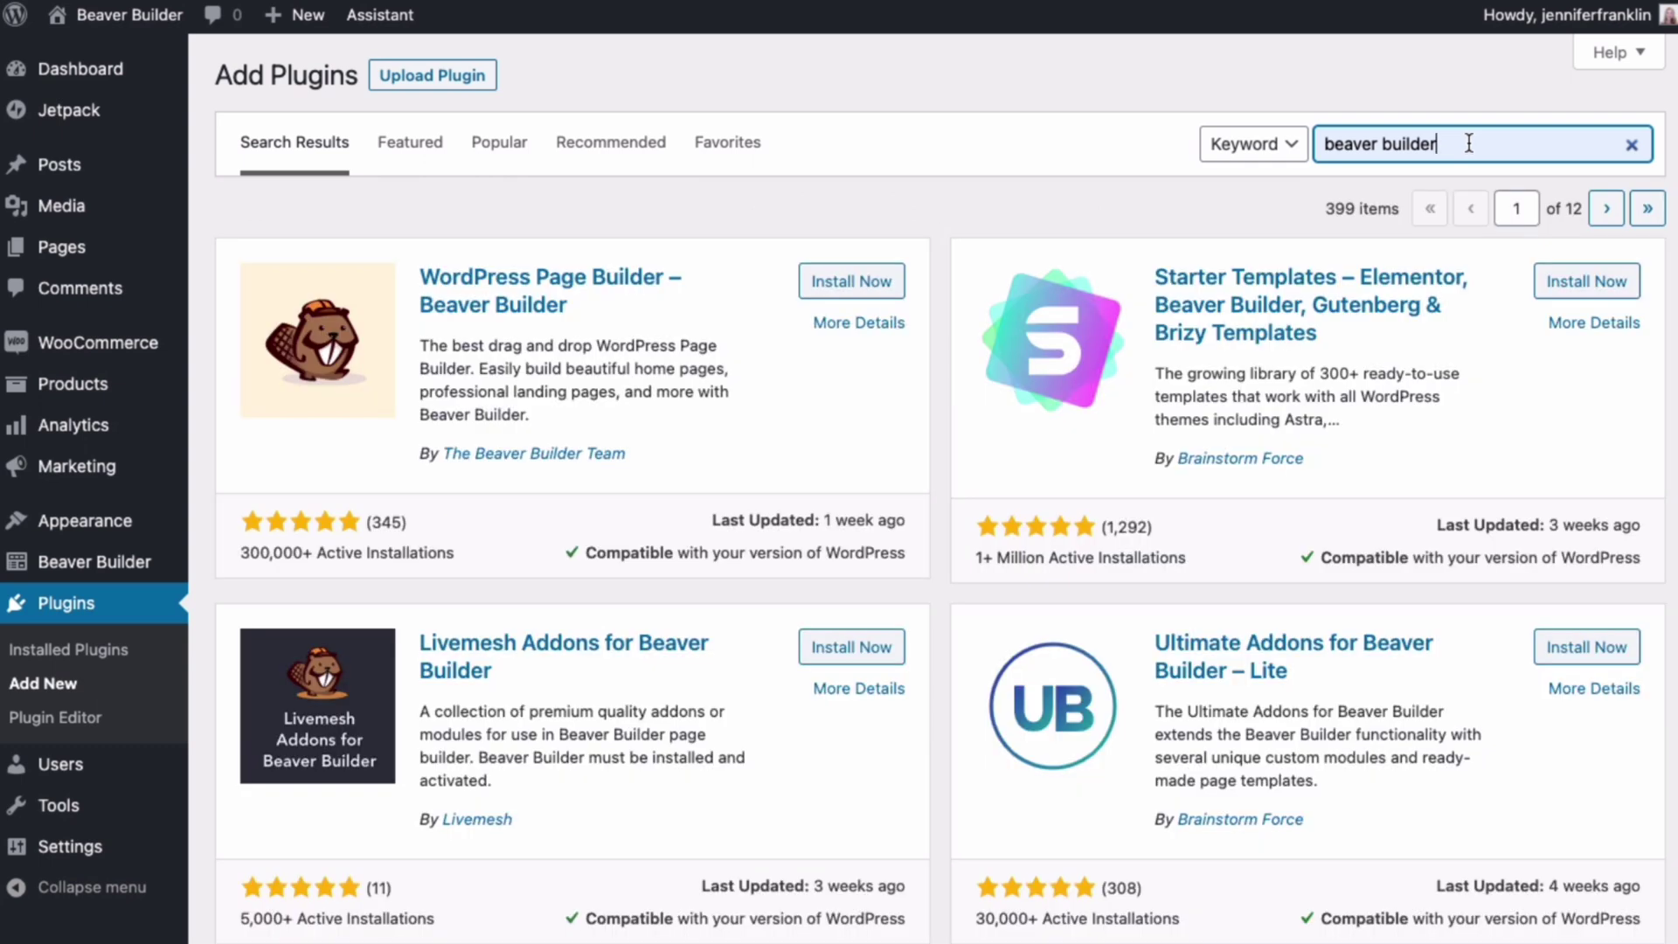
pyautogui.click(902, 295)
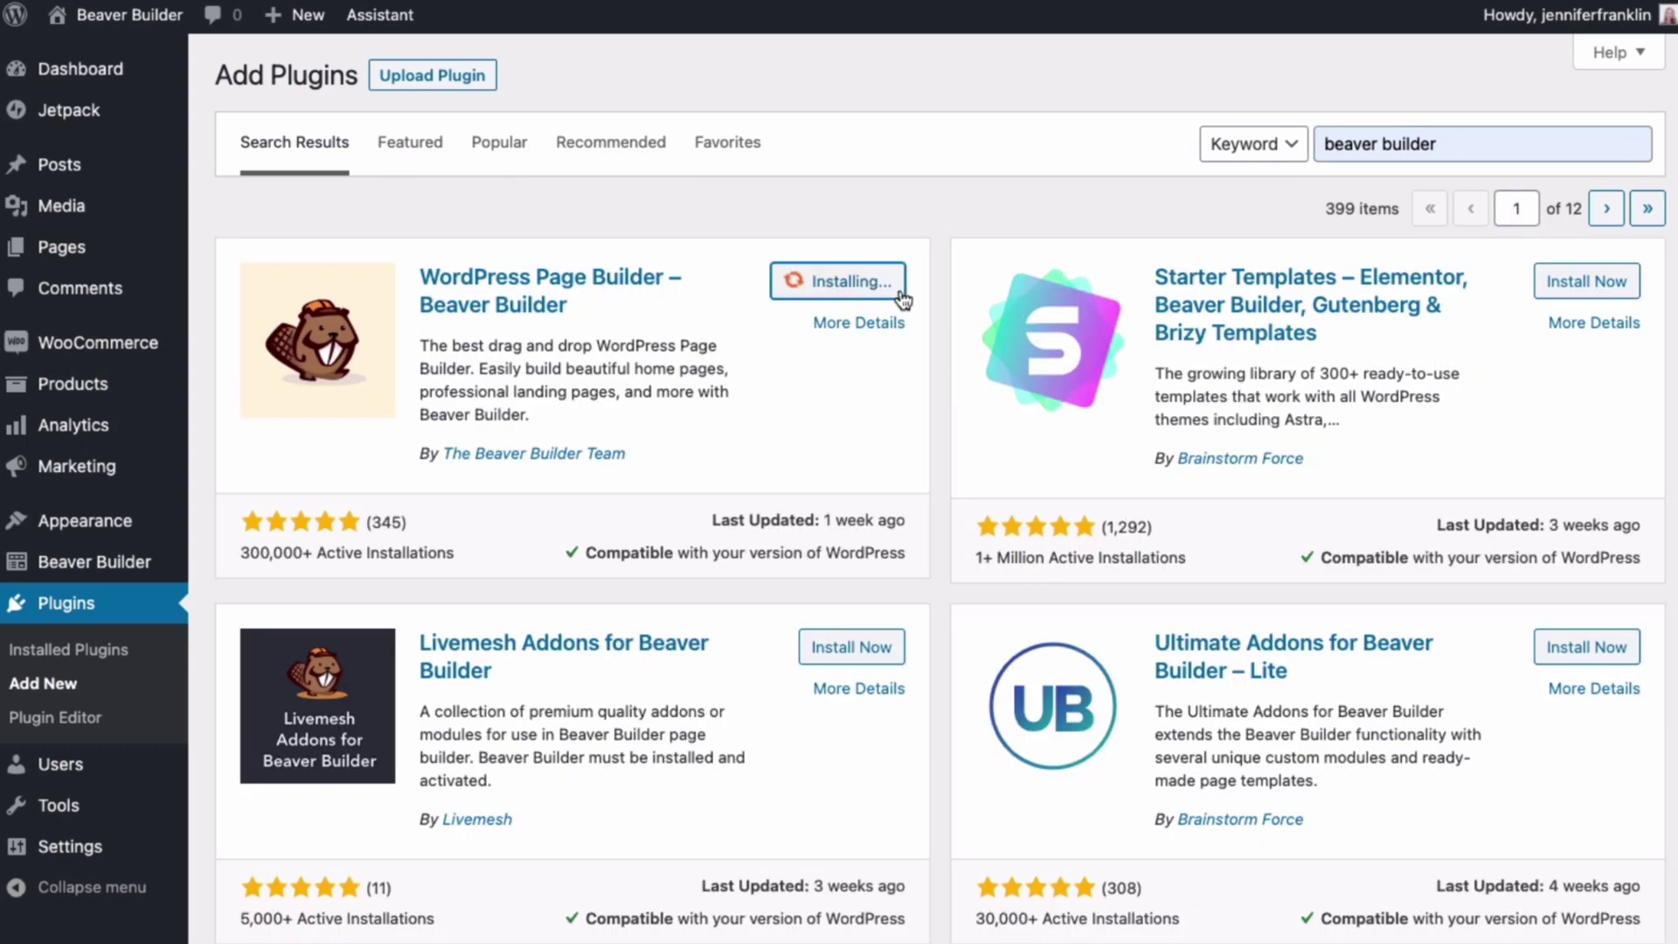
pyautogui.click(868, 291)
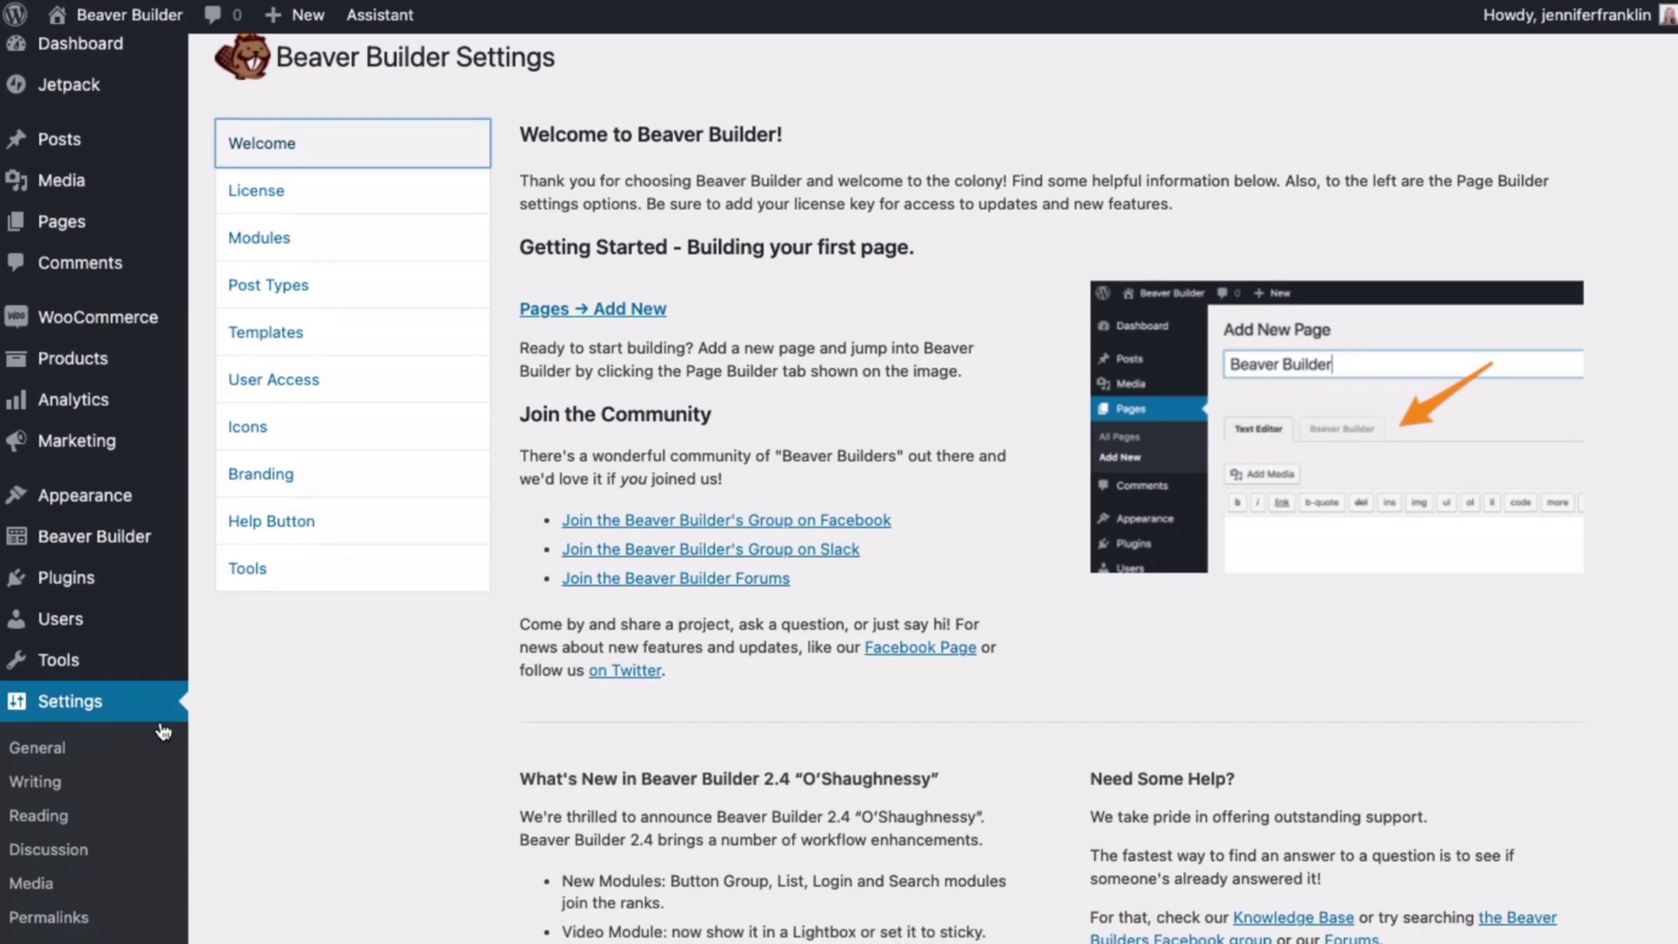
# In the Beaver Builder settings' Post Types section, enable Posts and Products
pyautogui.scroll(-3, 166, 752)
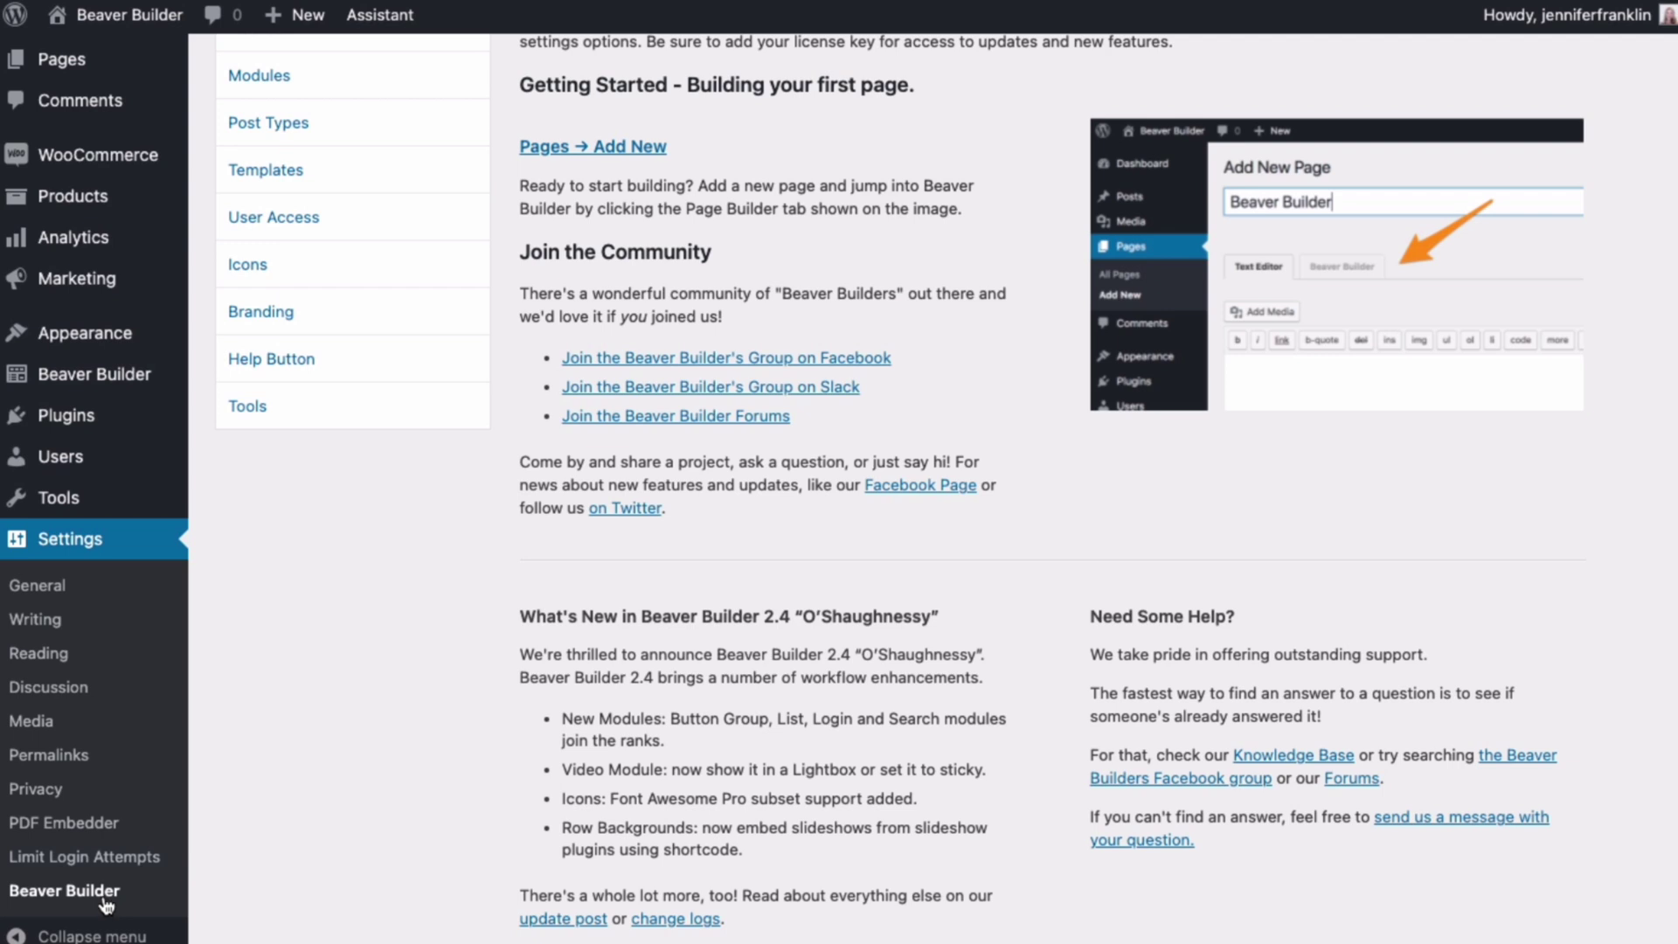
pyautogui.click(105, 893)
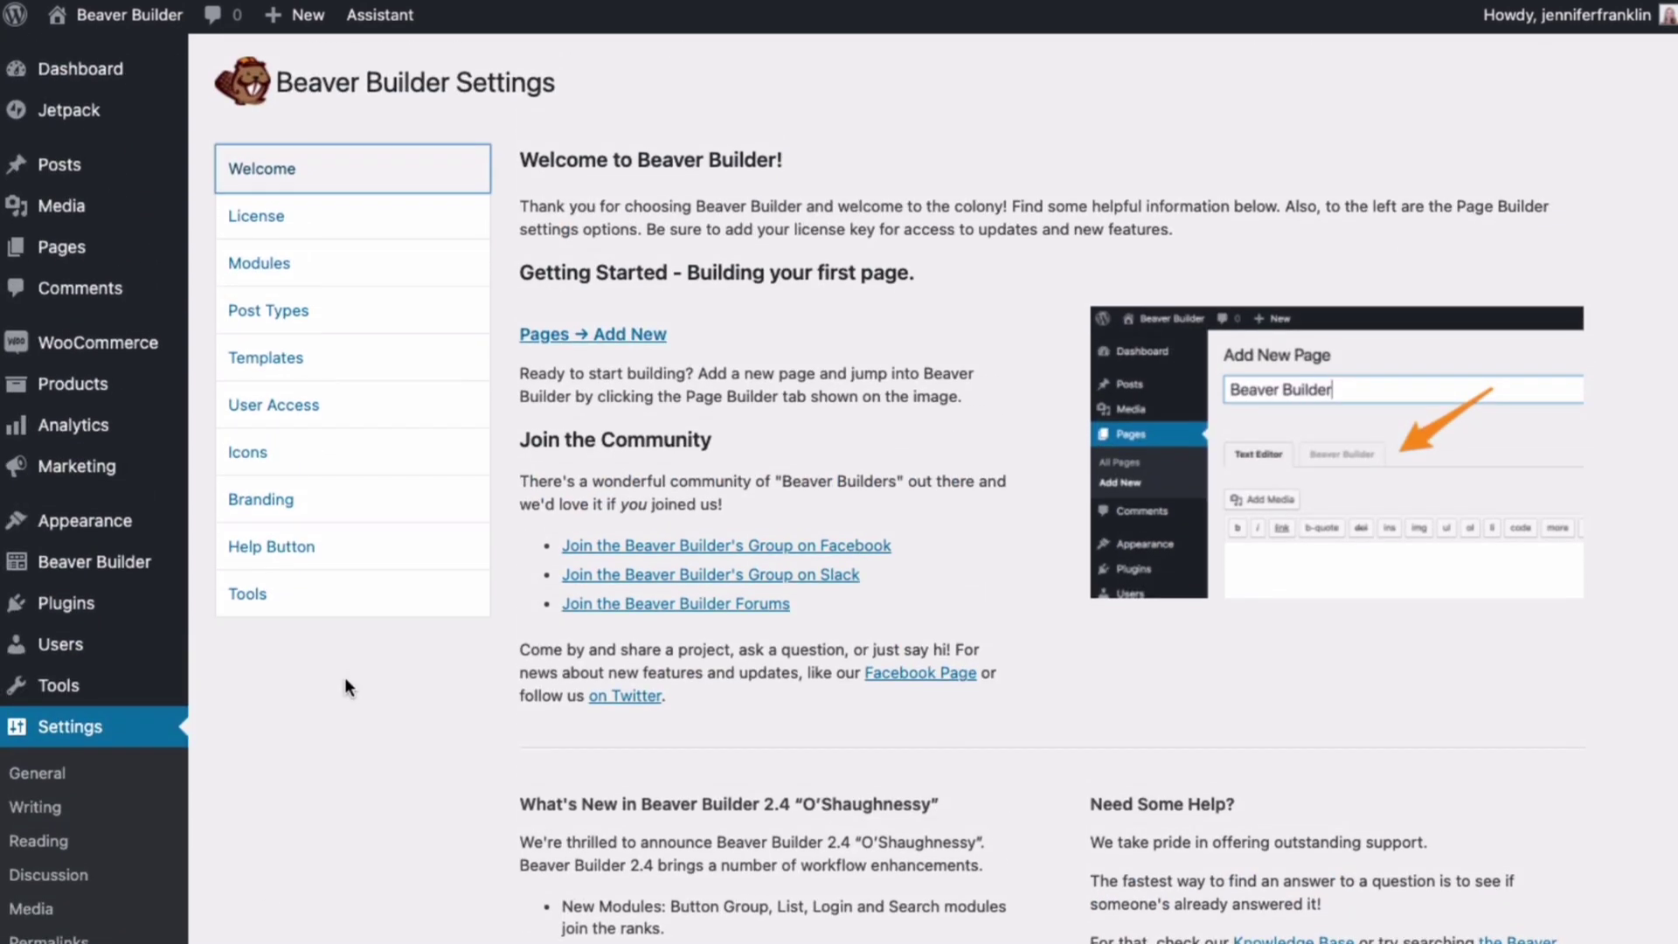
pyautogui.click(327, 318)
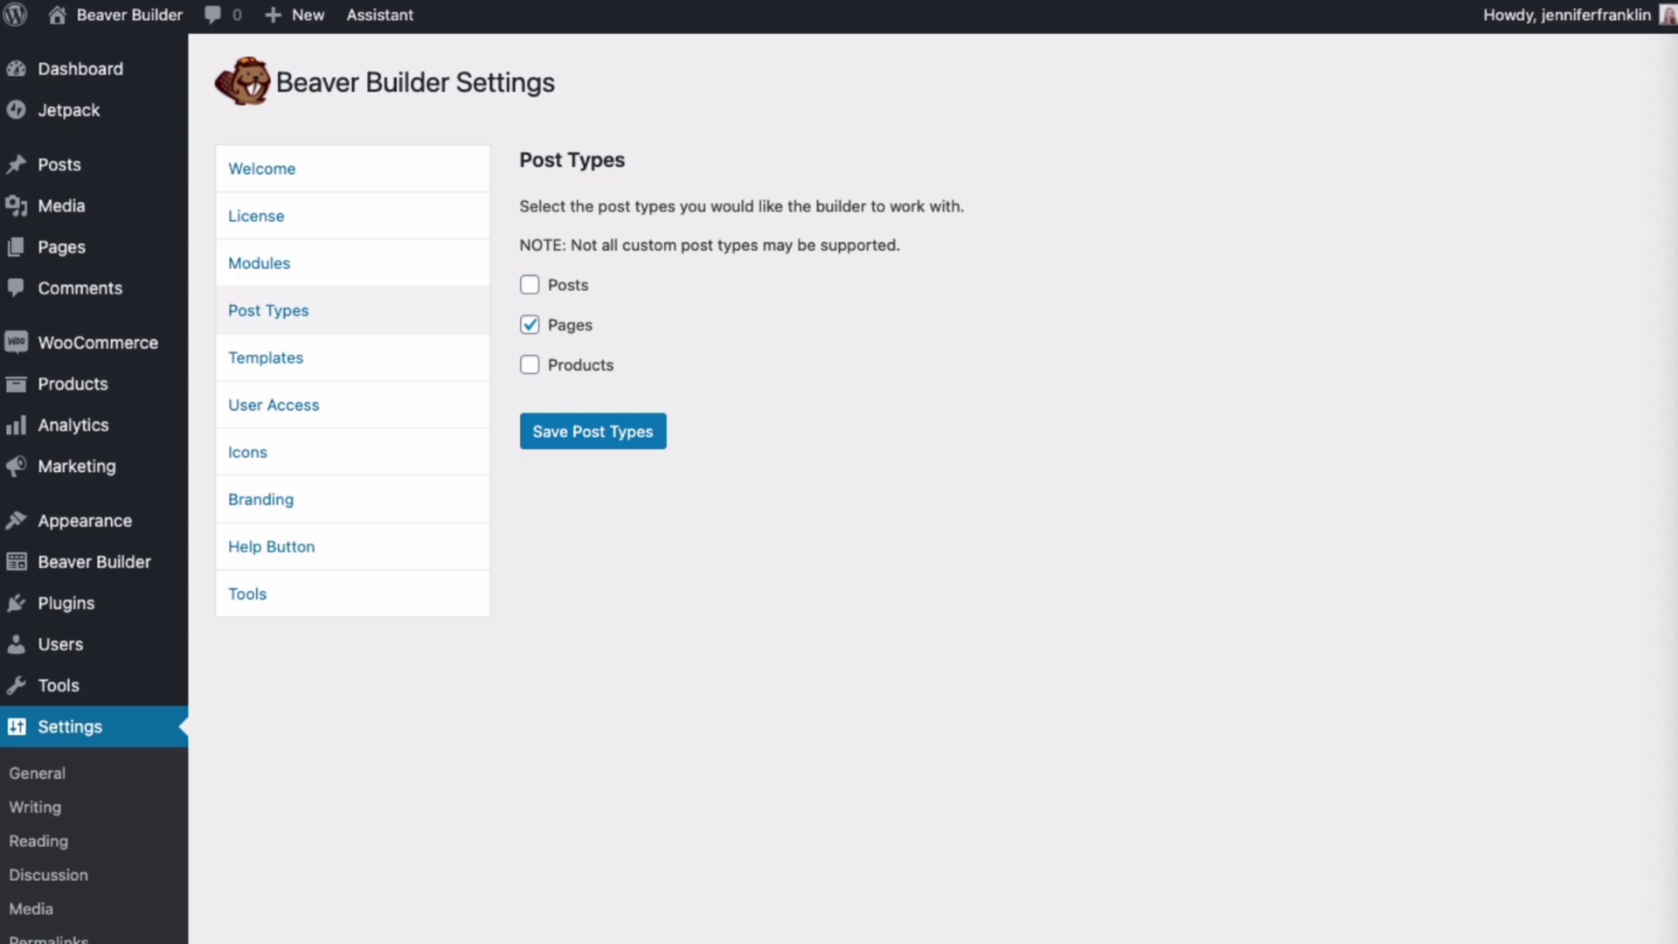
pyautogui.click(529, 284)
pyautogui.click(531, 367)
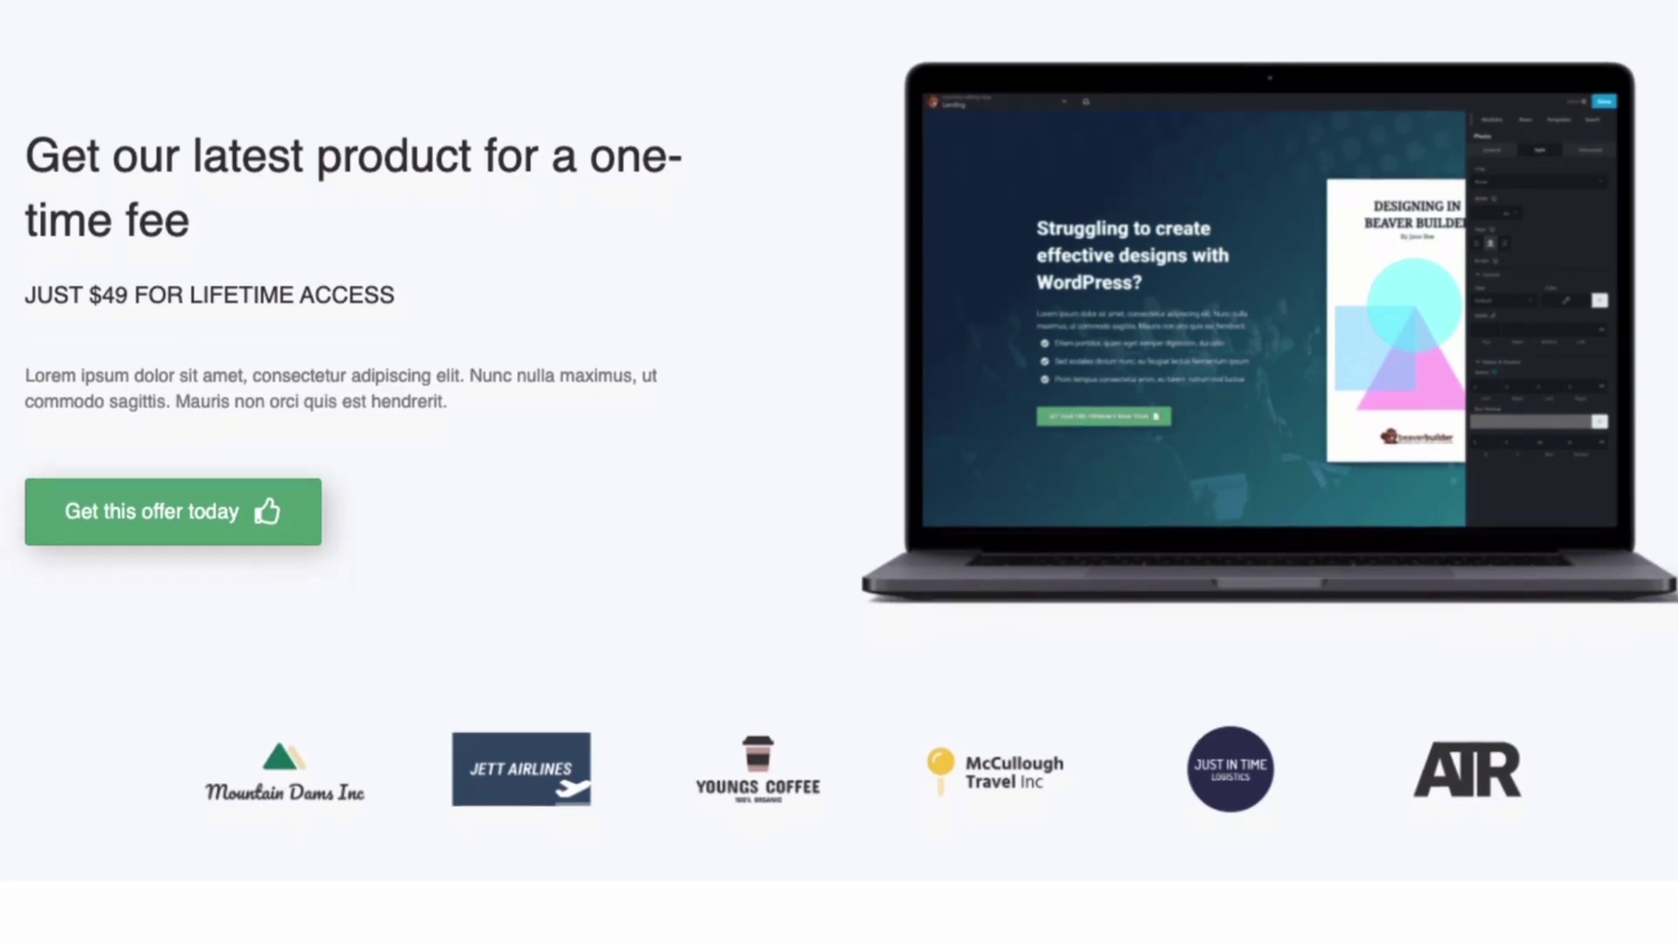
pyautogui.scroll(-6, 840, 472)
pyautogui.scroll(-5, 839, 472)
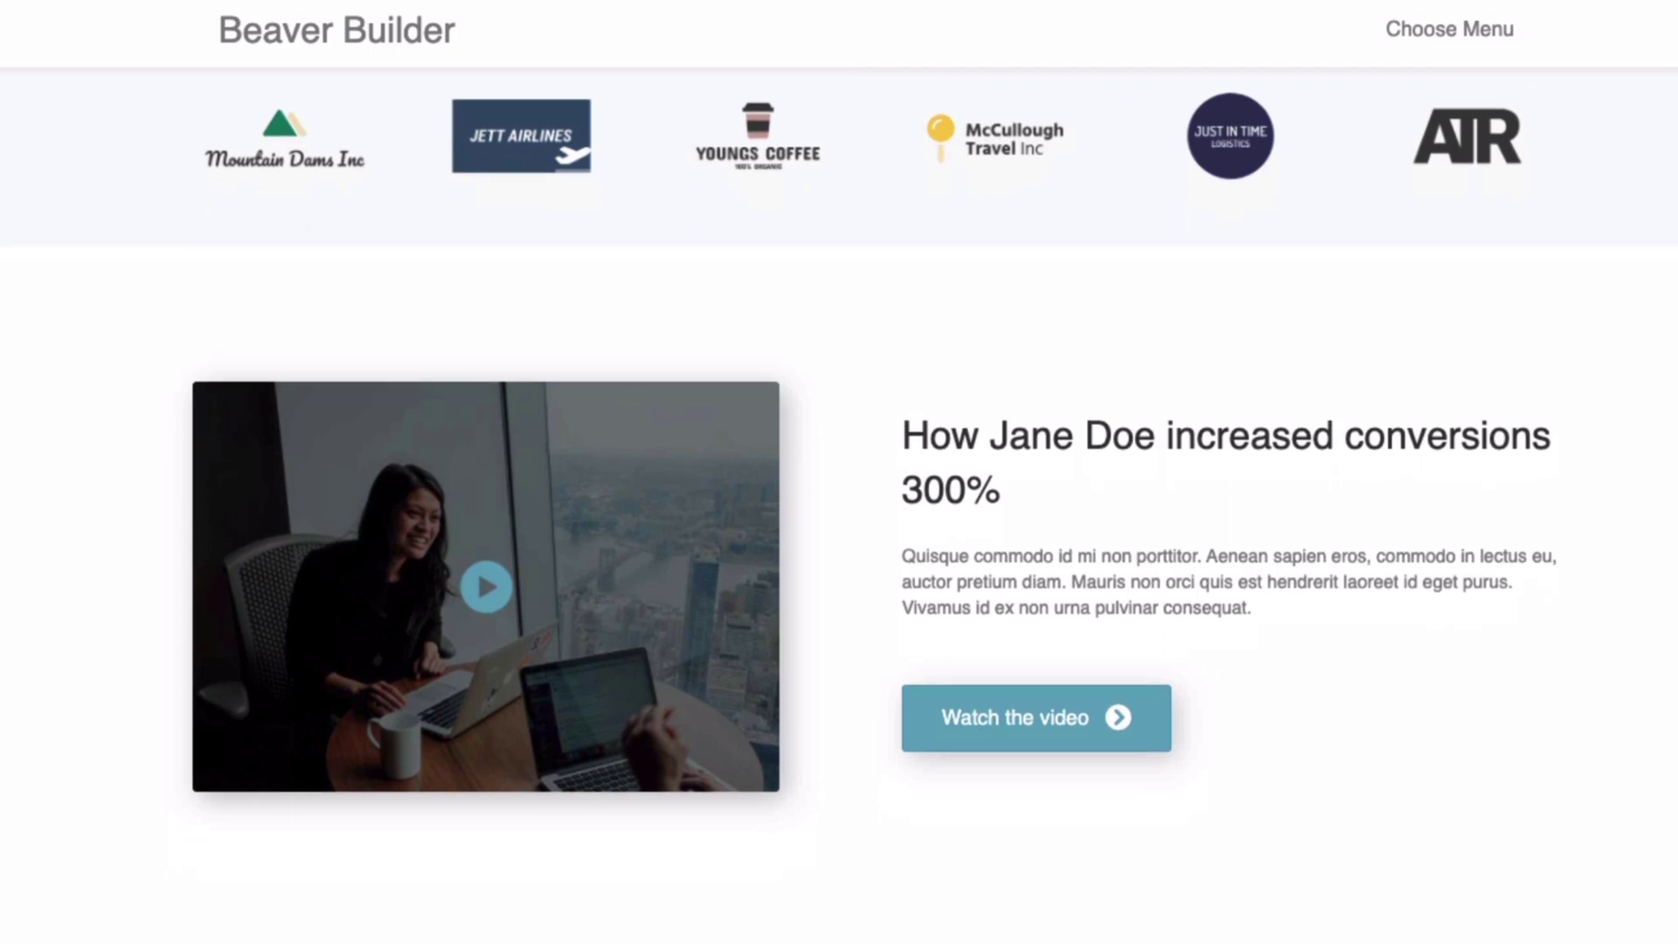
pyautogui.scroll(-6, 839, 472)
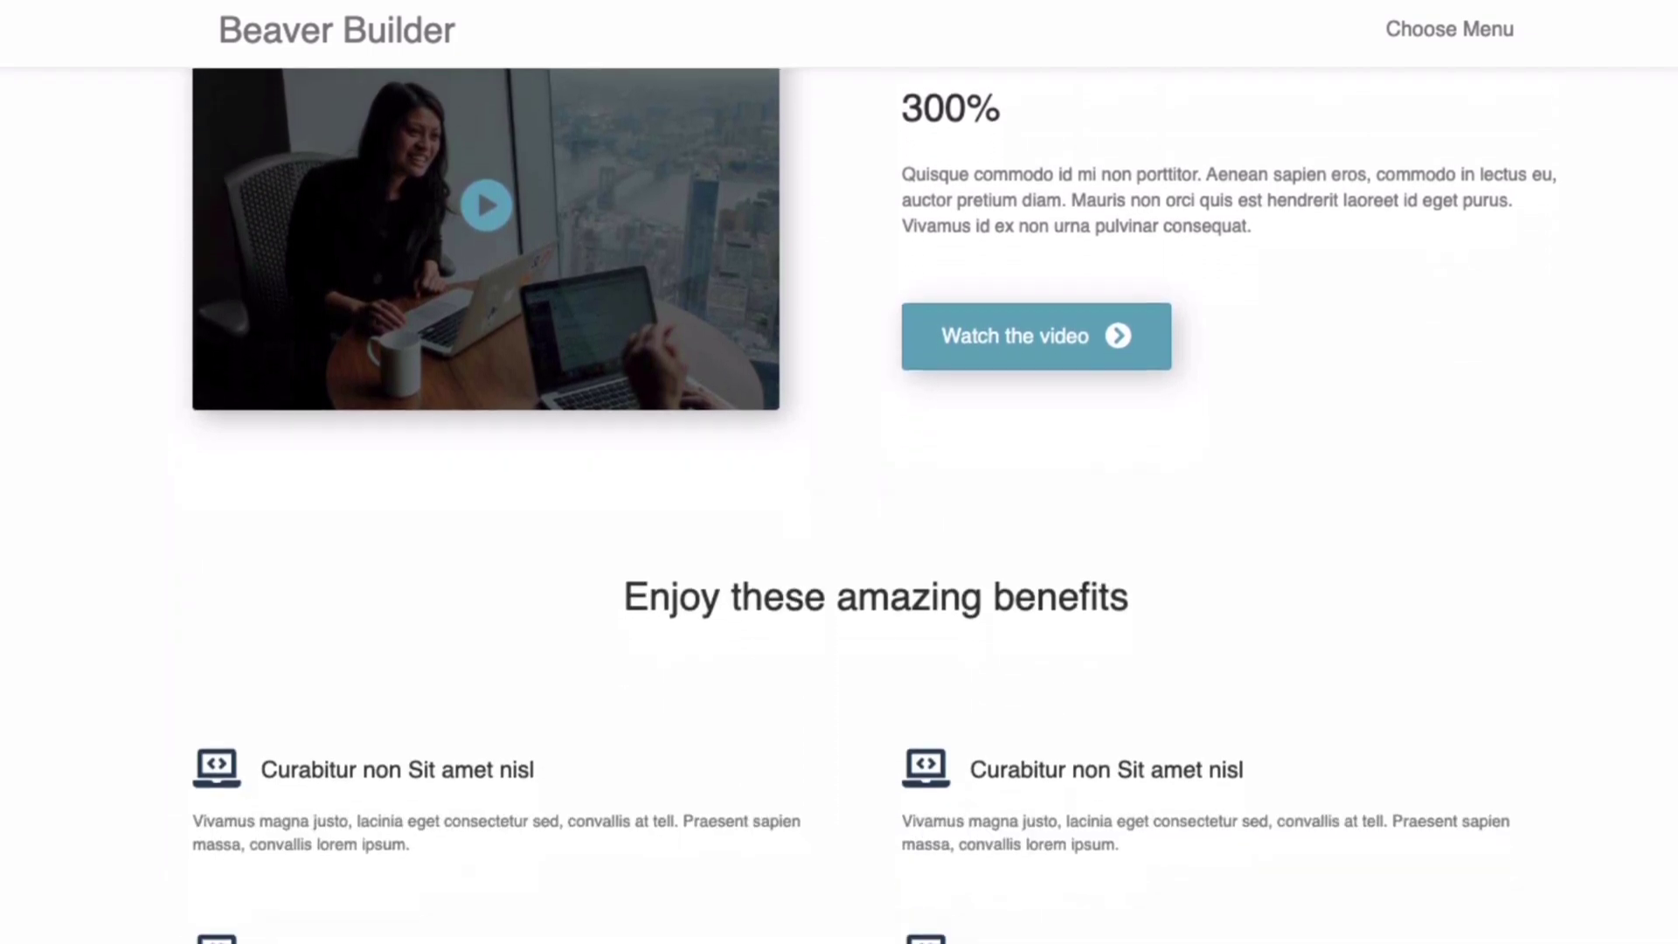
pyautogui.scroll(-8, 839, 472)
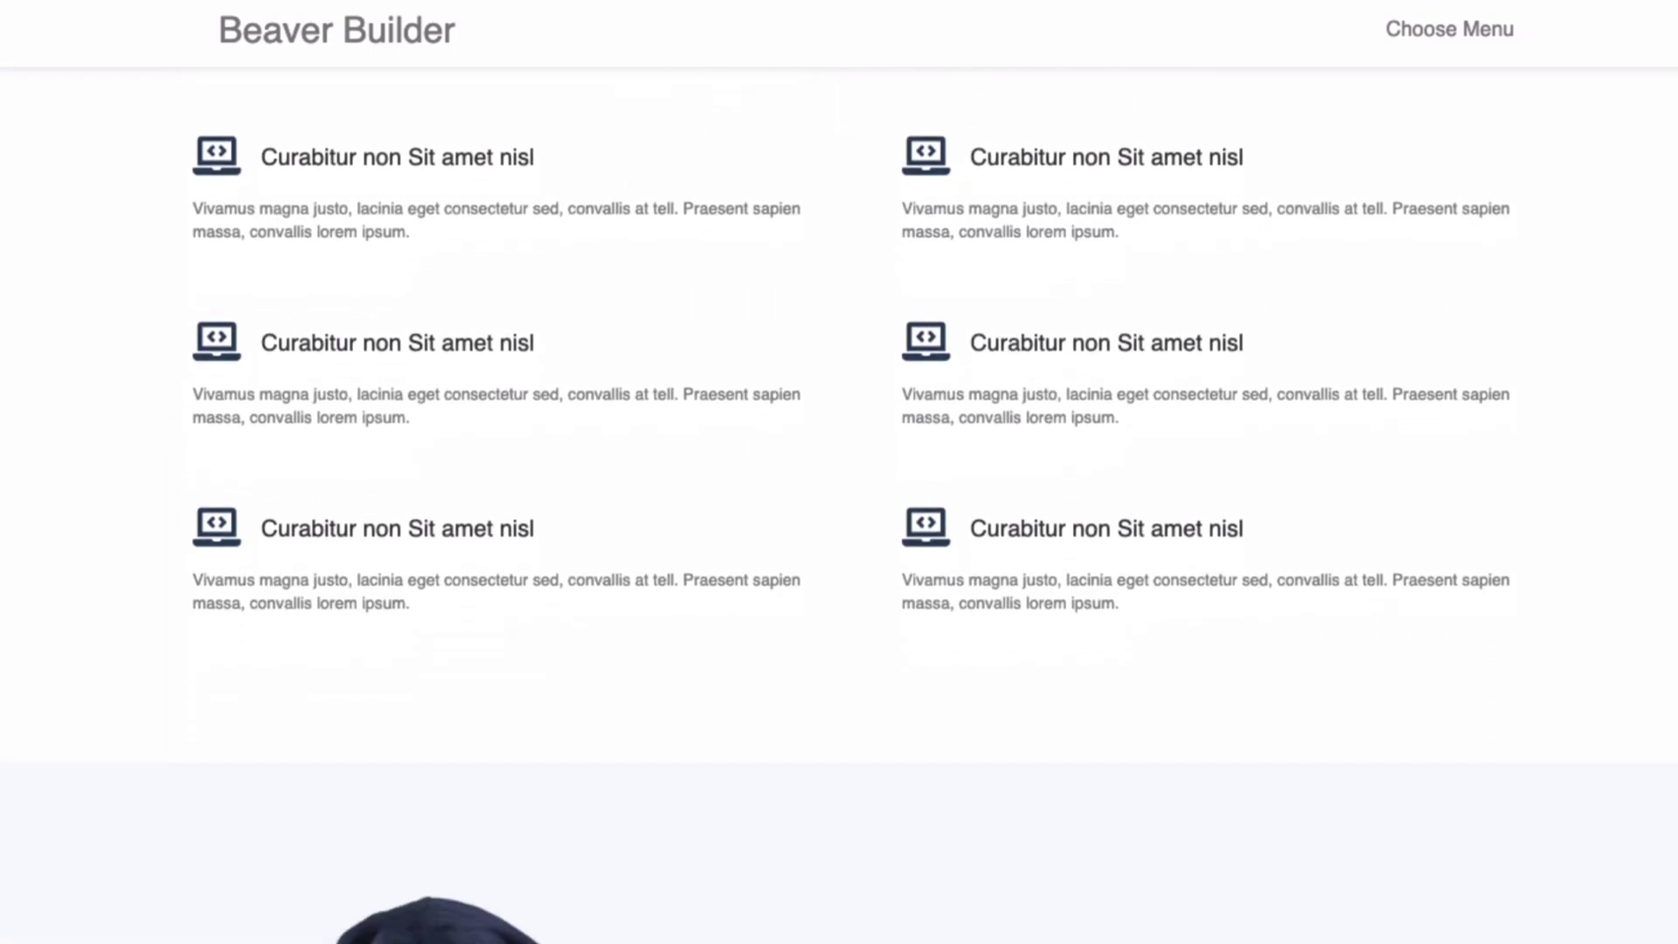
pyautogui.scroll(-5, 839, 472)
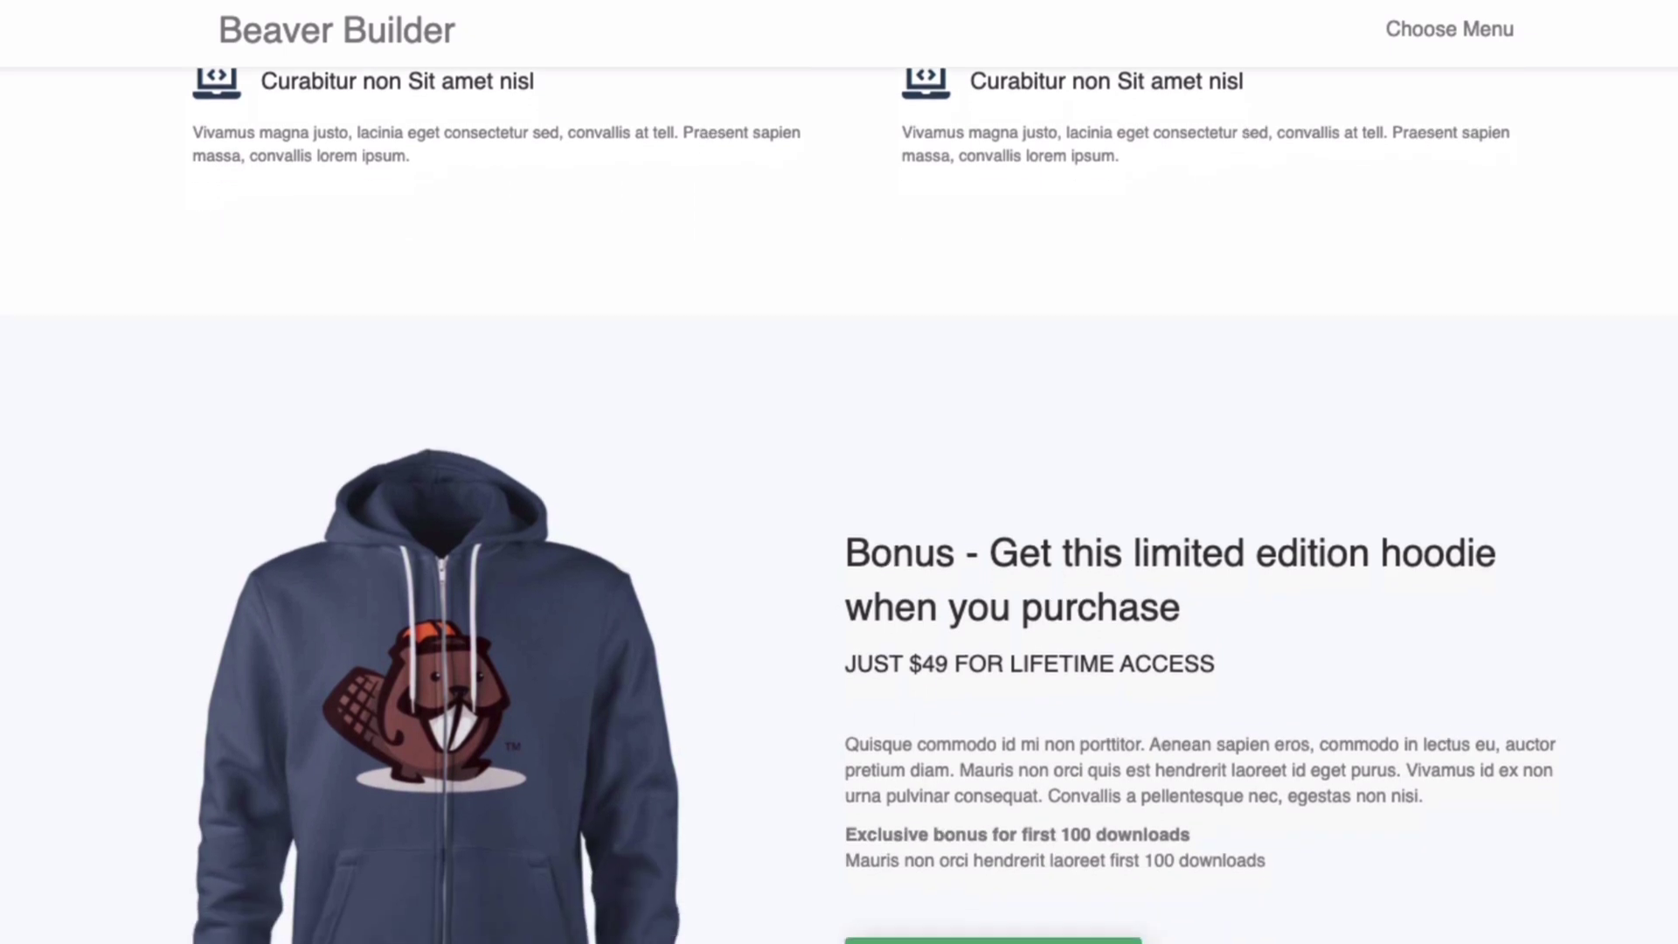
pyautogui.scroll(-5, 840, 472)
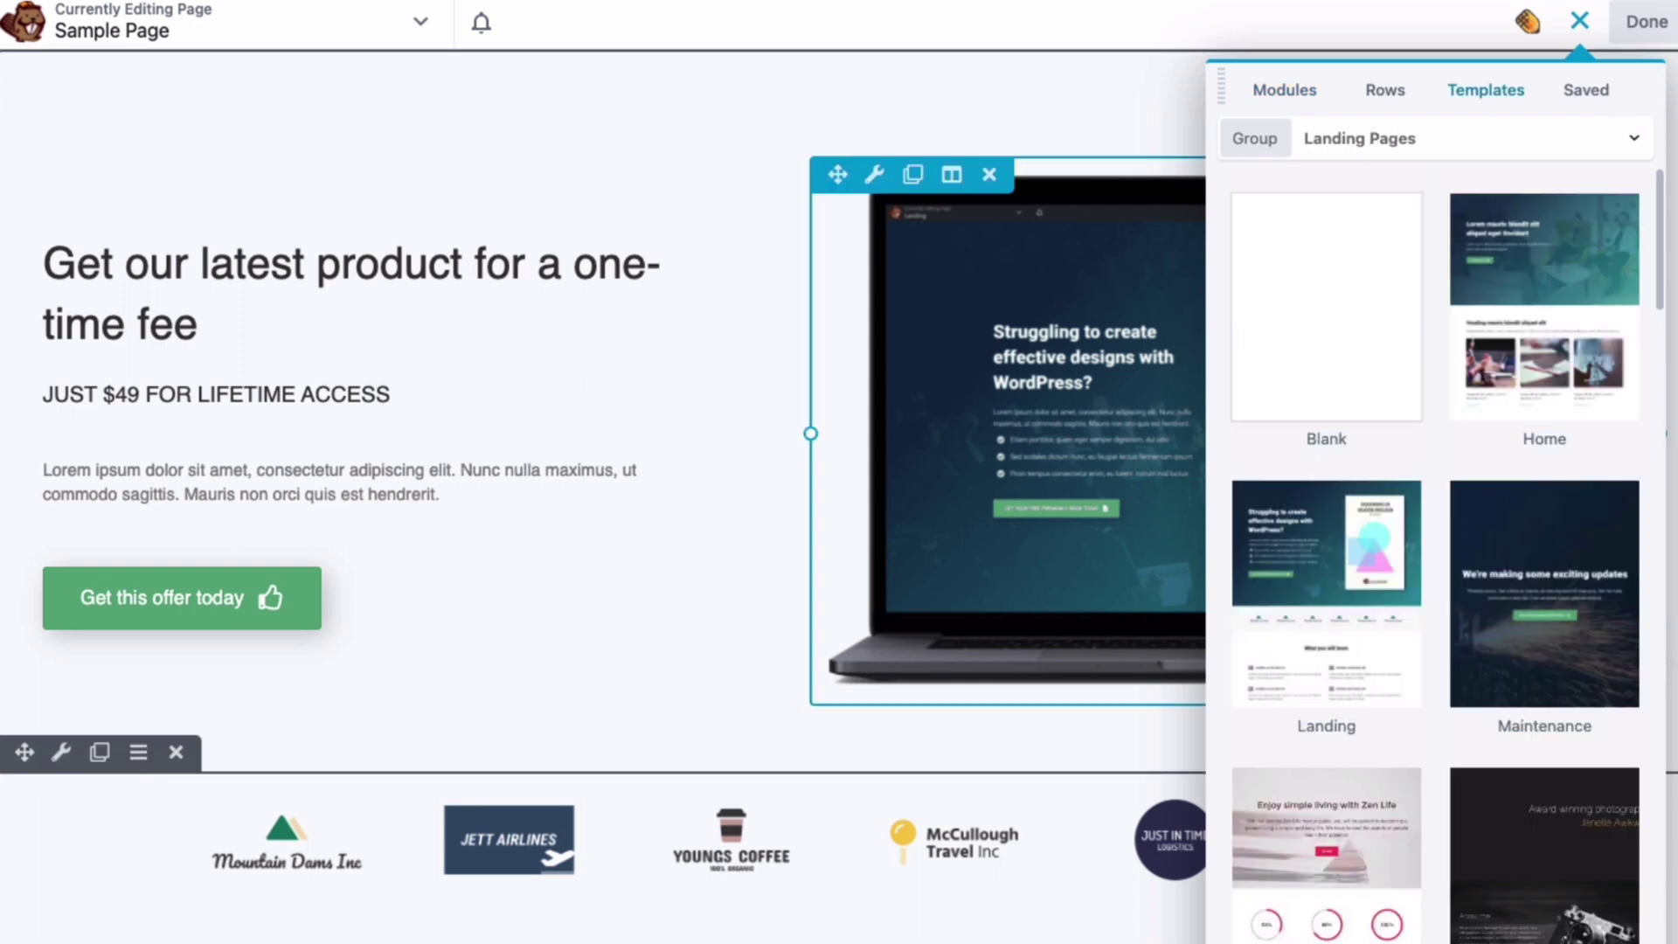
# Scroll the Landing Pages templates list, then close the content panel
pyautogui.scroll(-10, 1436, 555)
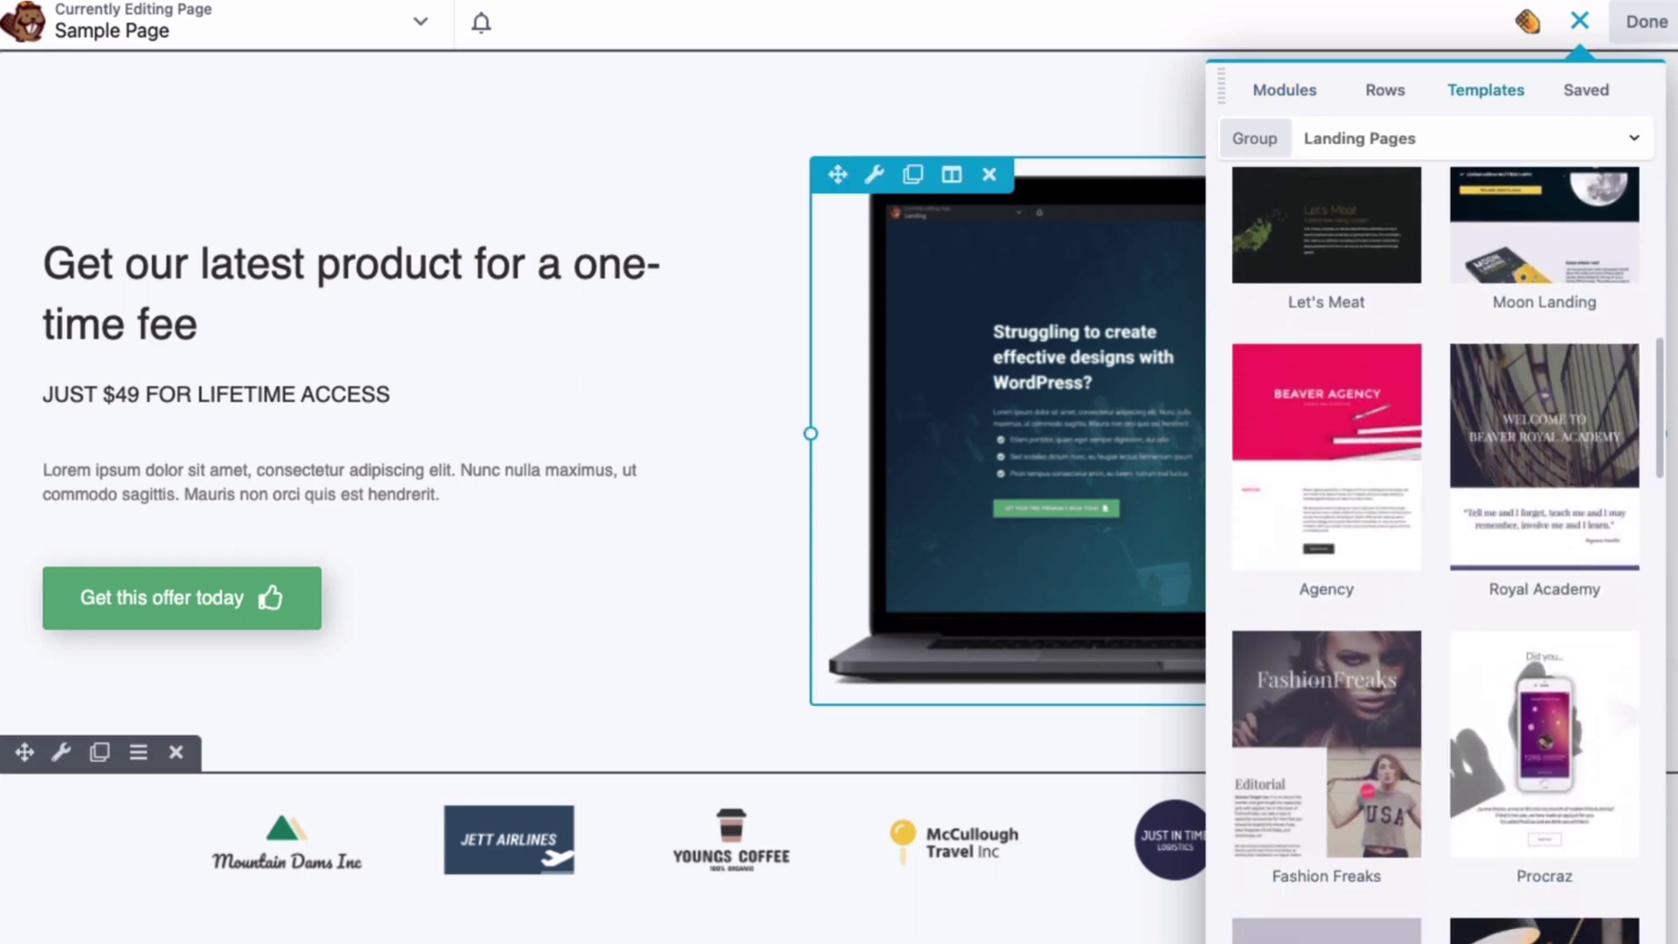
pyautogui.scroll(-10, 1437, 555)
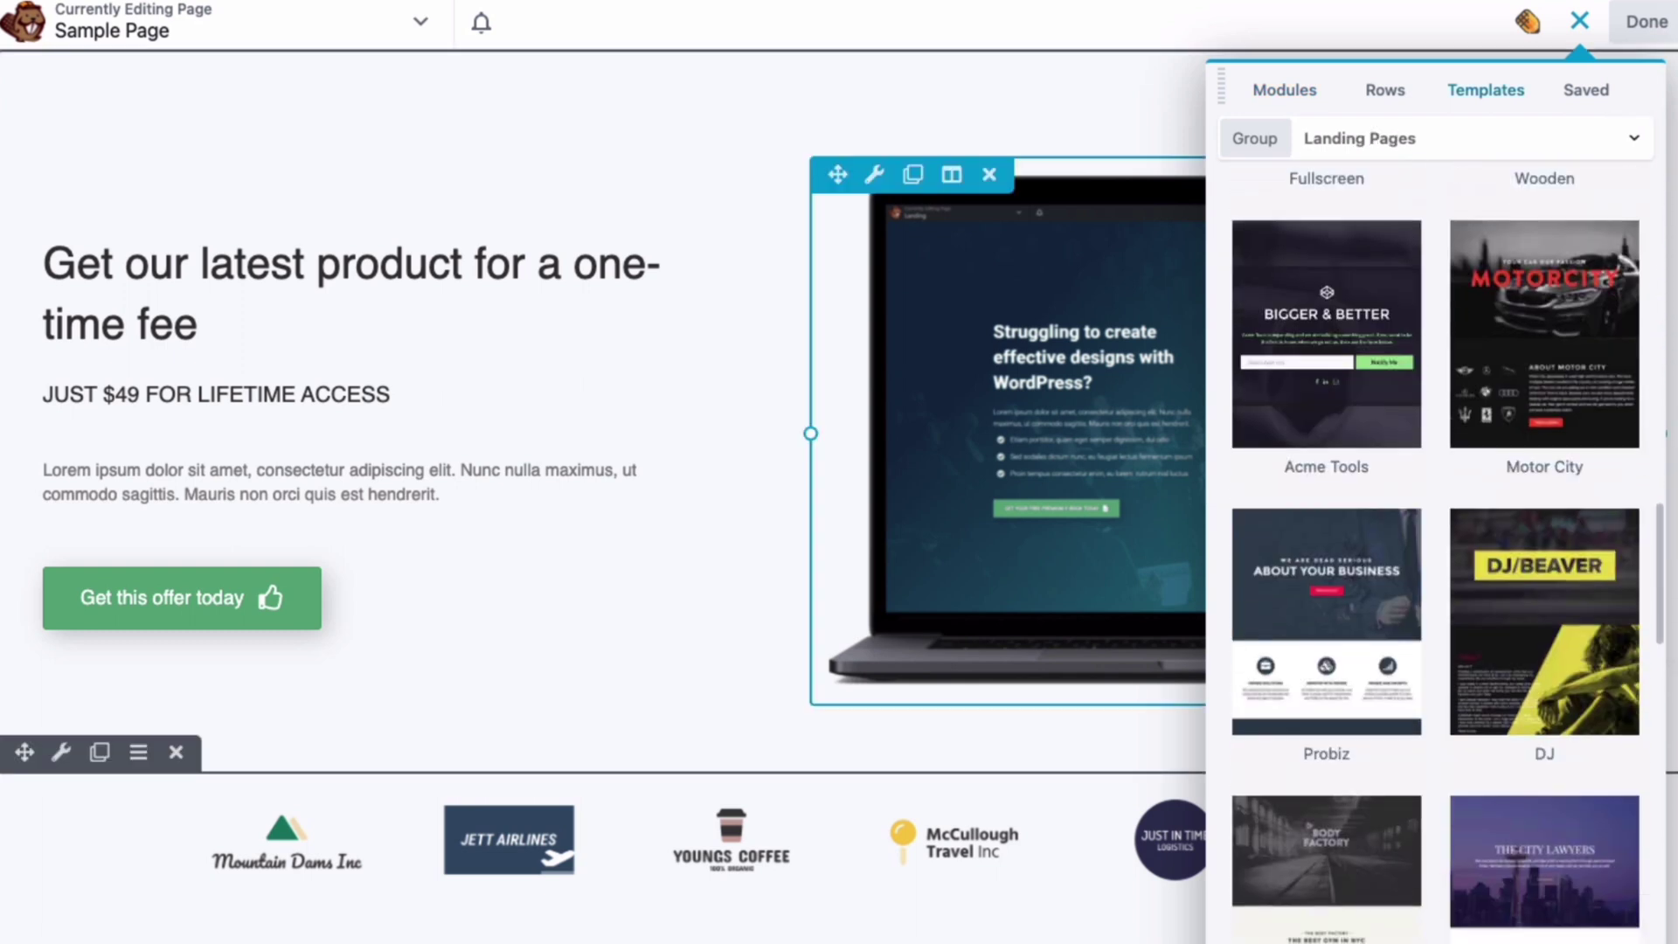
pyautogui.scroll(-10, 1437, 555)
pyautogui.scroll(-10, 1436, 555)
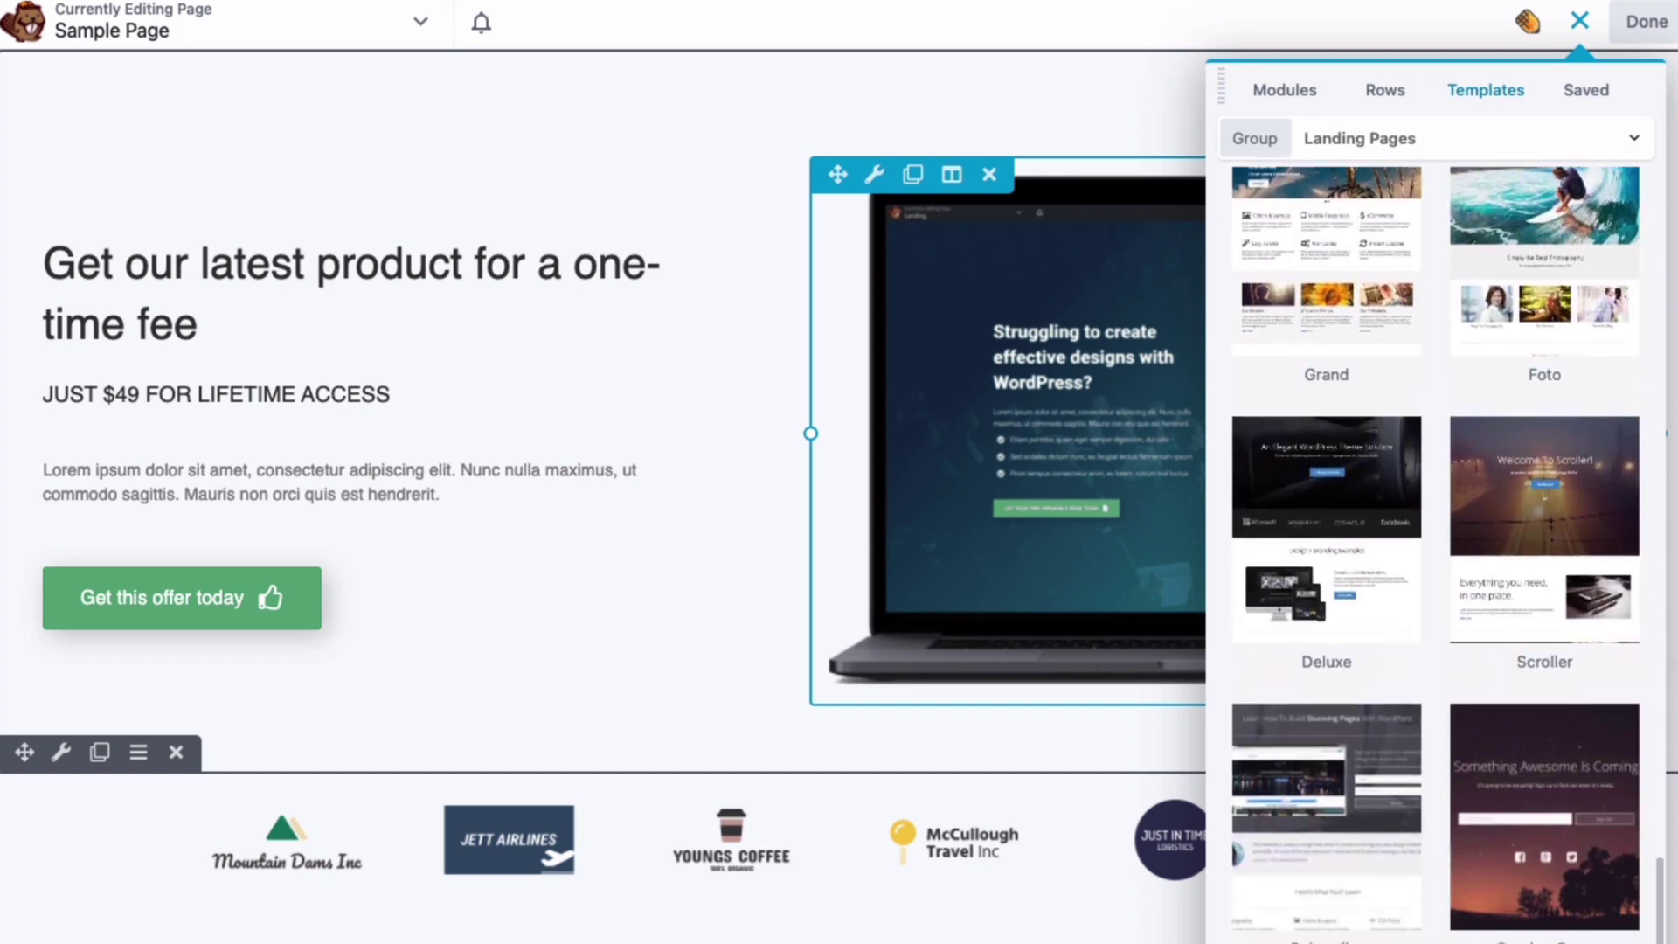
pyautogui.click(1579, 21)
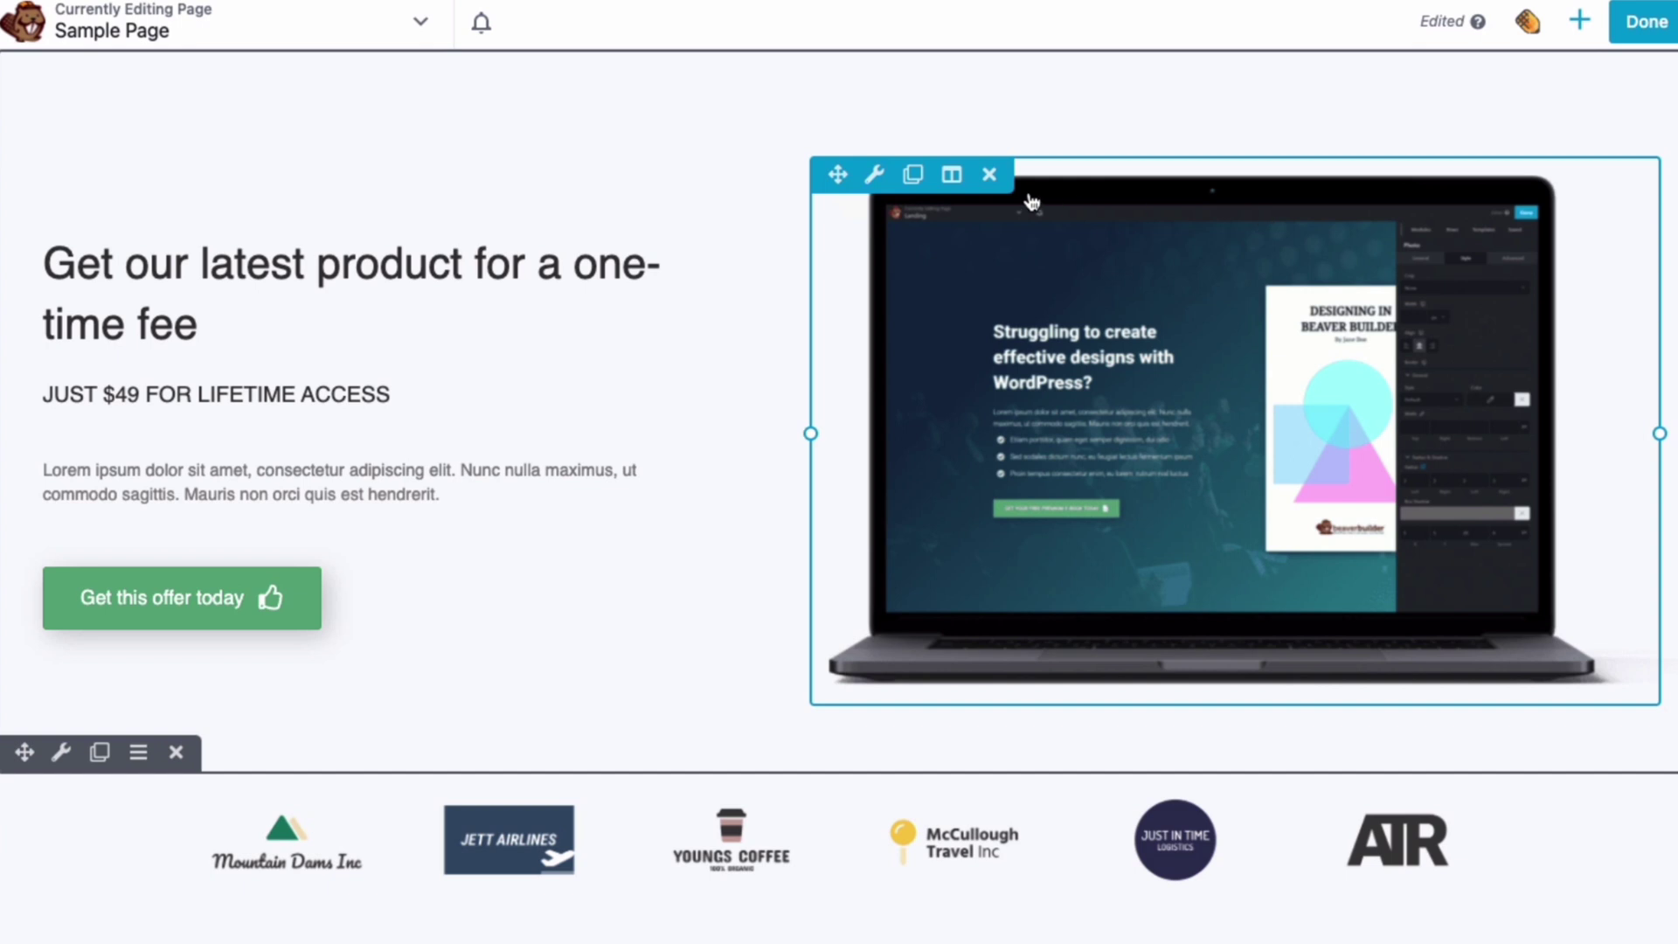
# Move the laptop Photo module above the headline, then back to the right column
pyautogui.moveTo(833, 172); pyautogui.dragTo(361, 207)
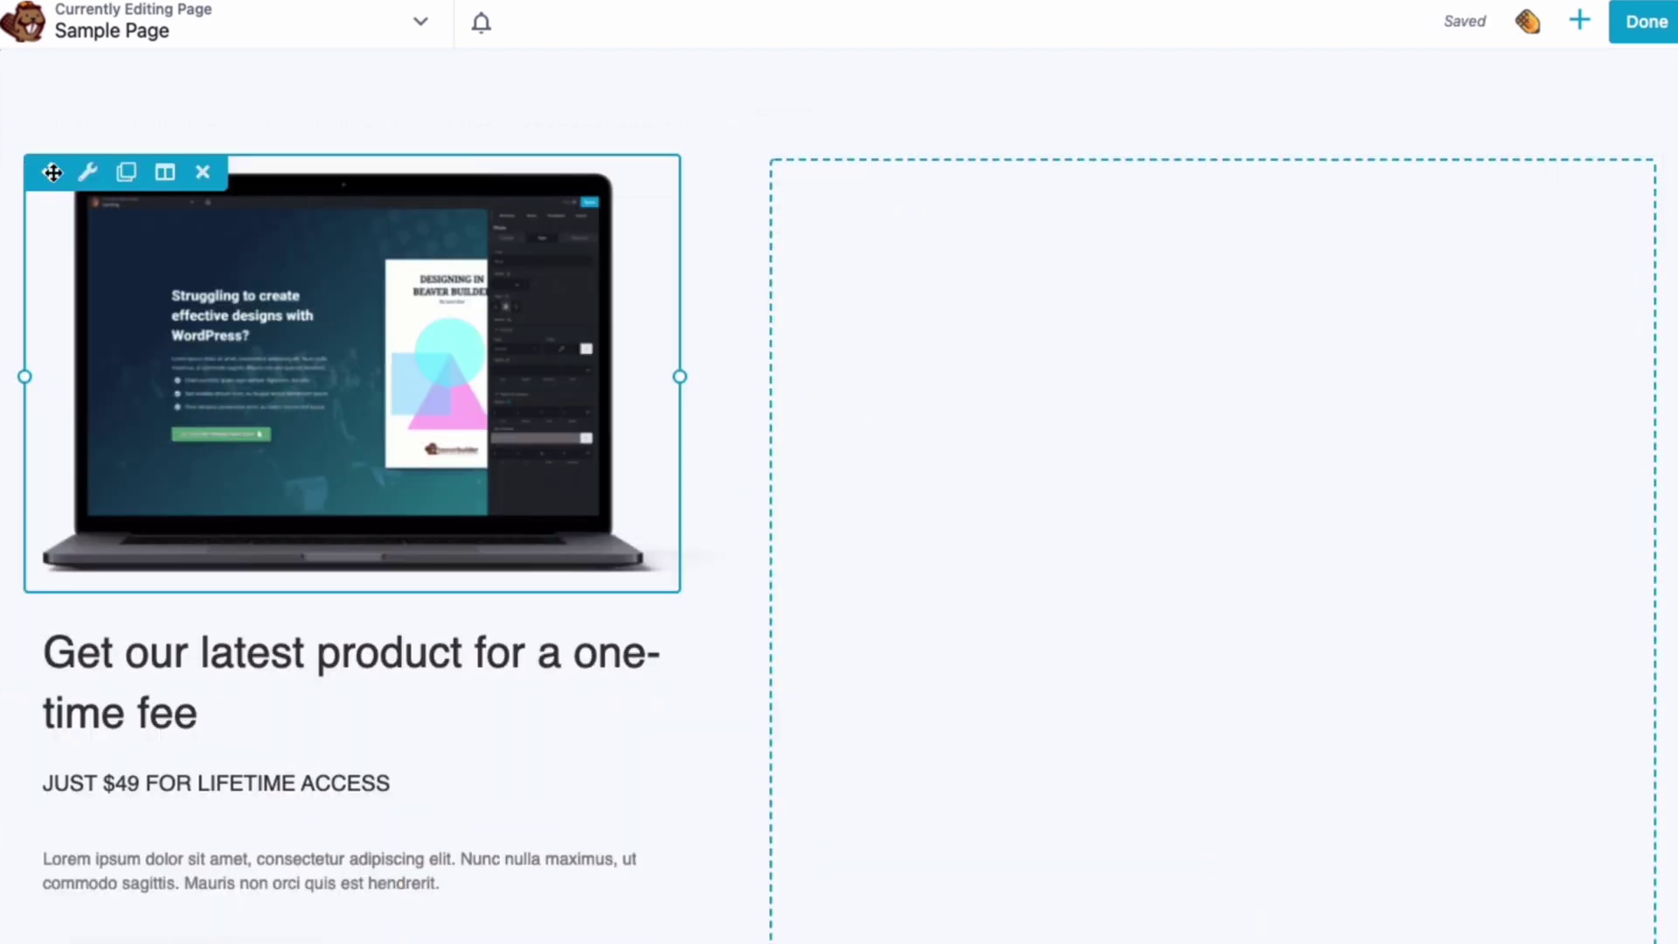
pyautogui.moveTo(51, 171); pyautogui.dragTo(1032, 293)
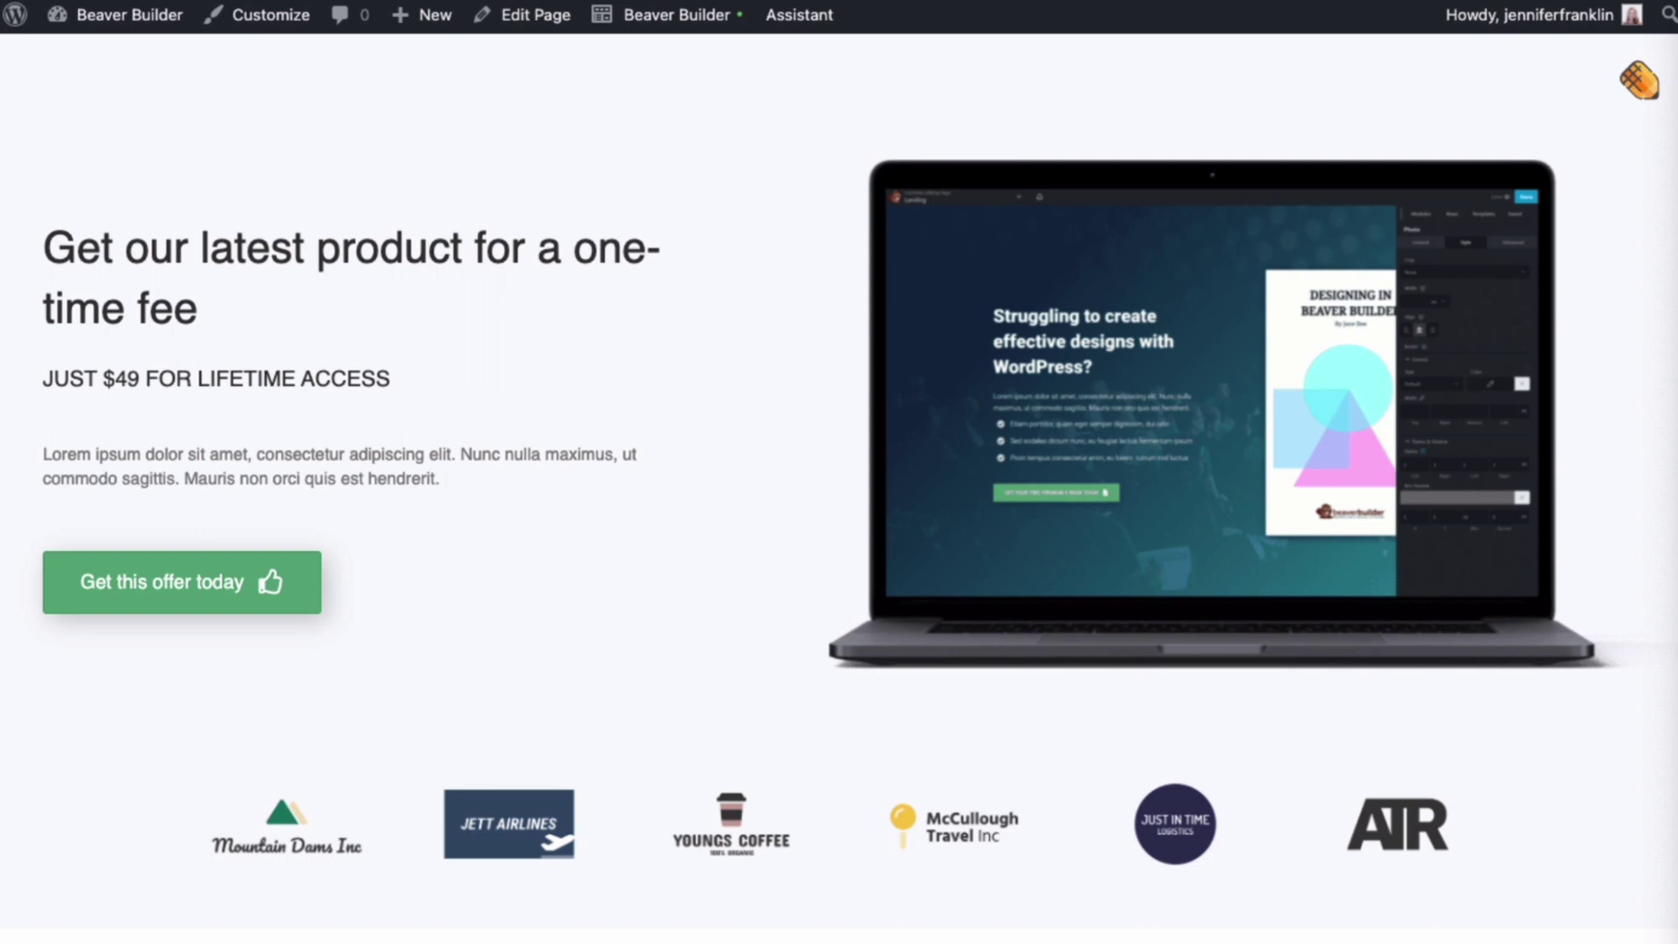
# Open the Sample Page in Beaver Builder and save its layout as a template named 'sample template'
pyautogui.click(718, 24)
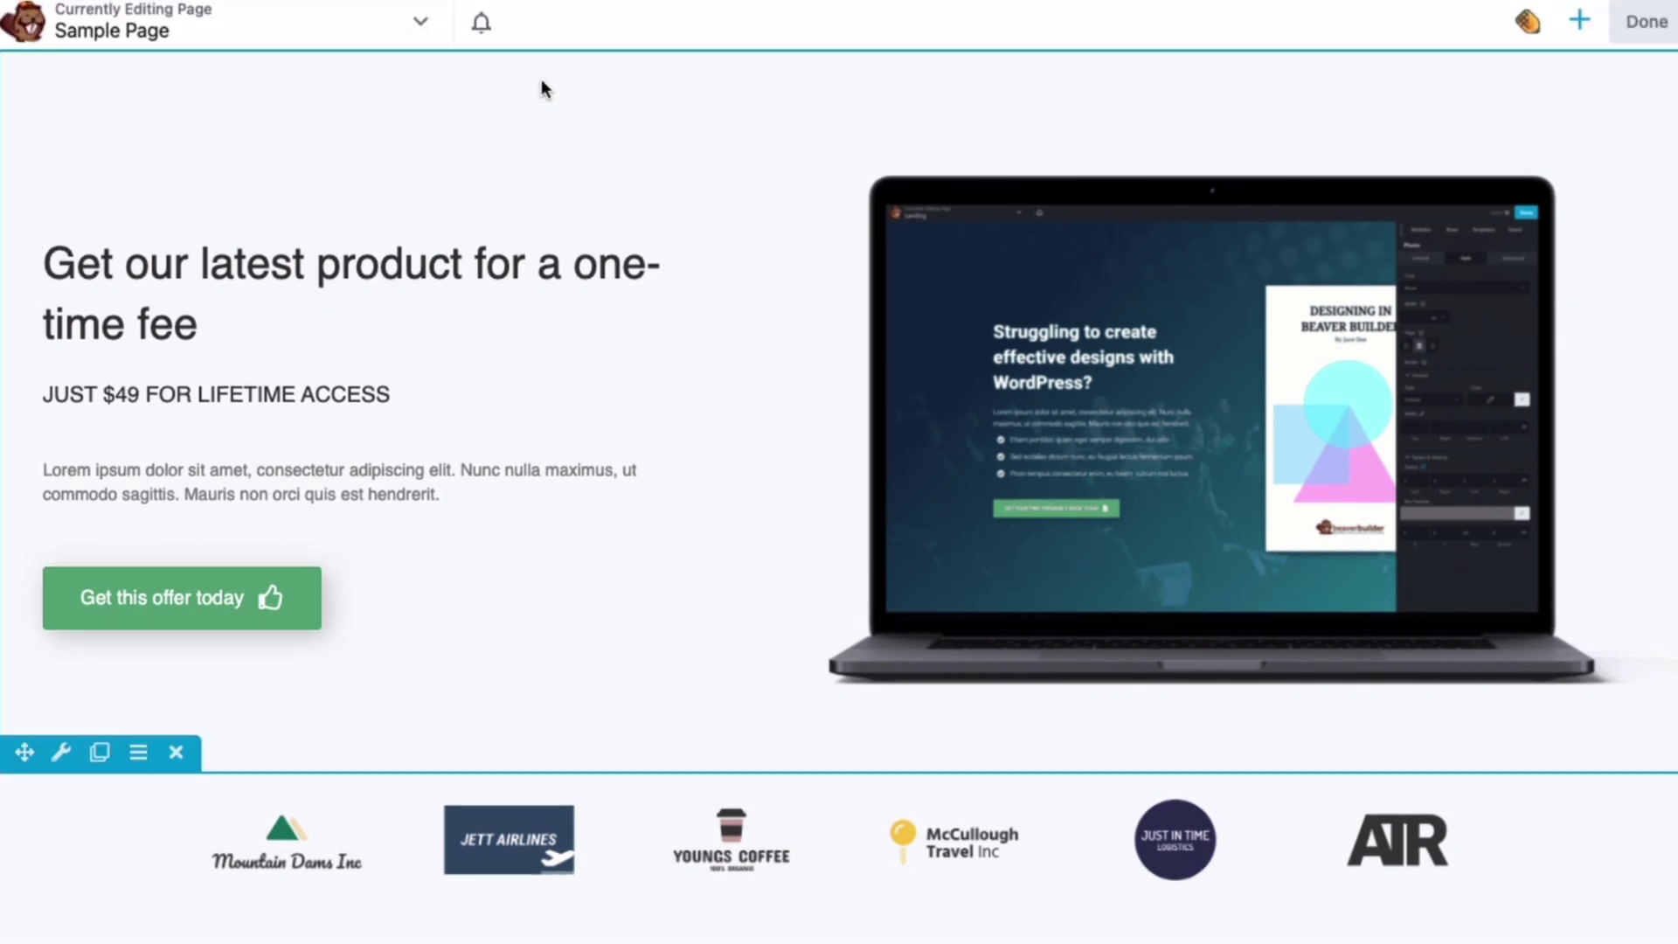
pyautogui.click(422, 26)
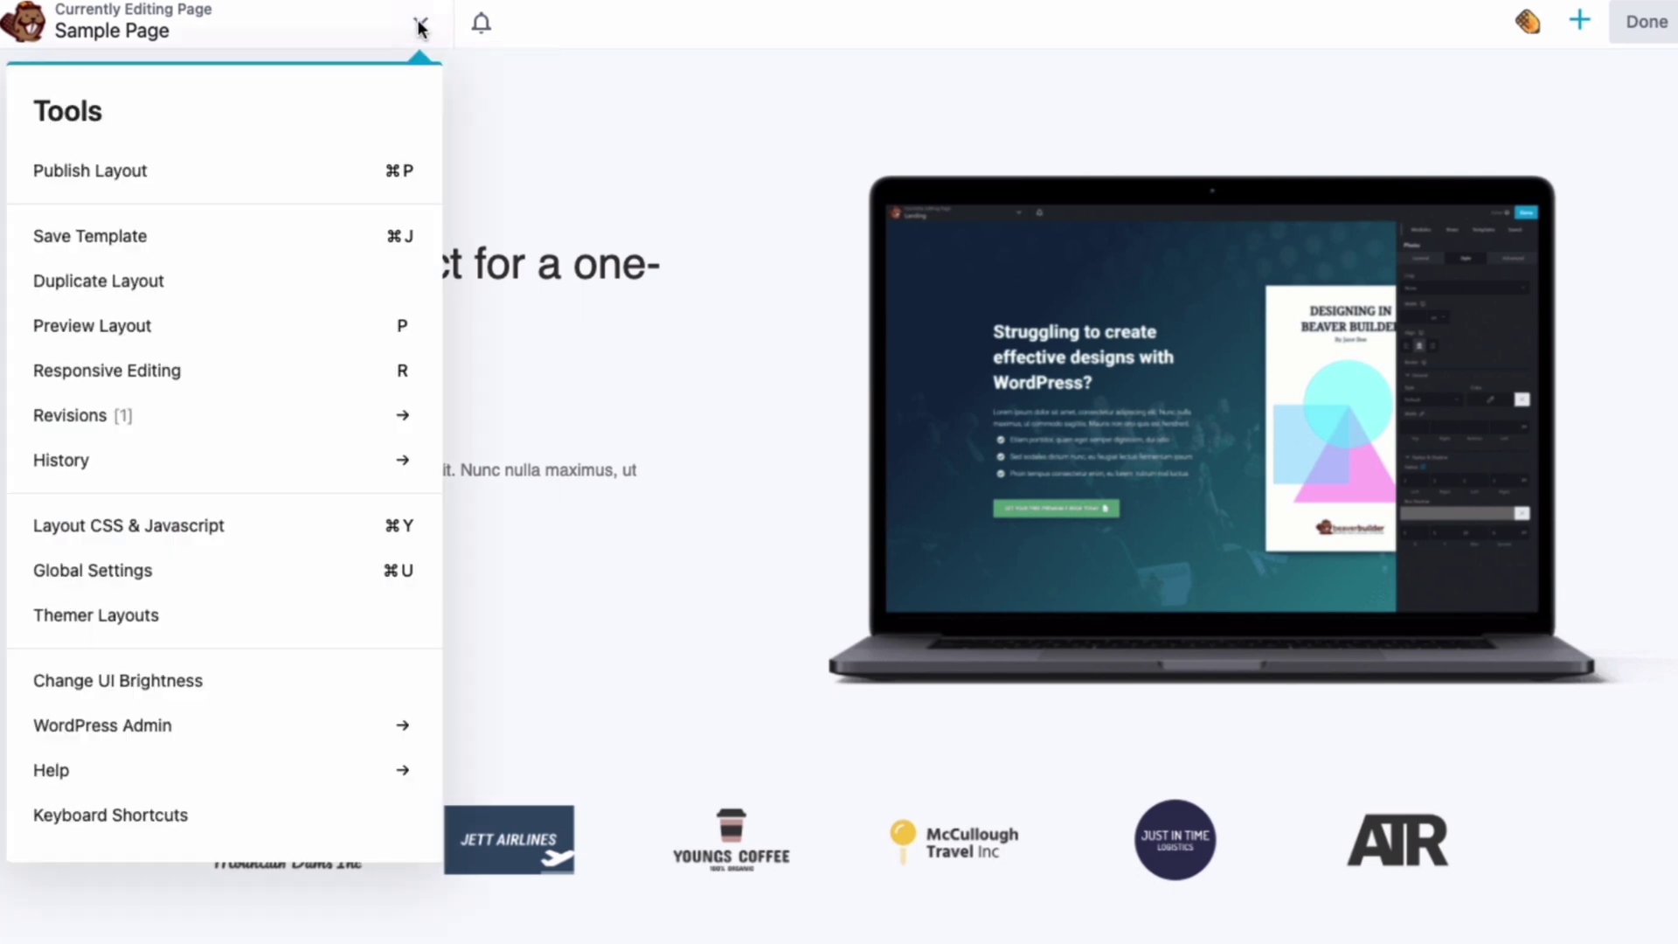
pyautogui.click(124, 234)
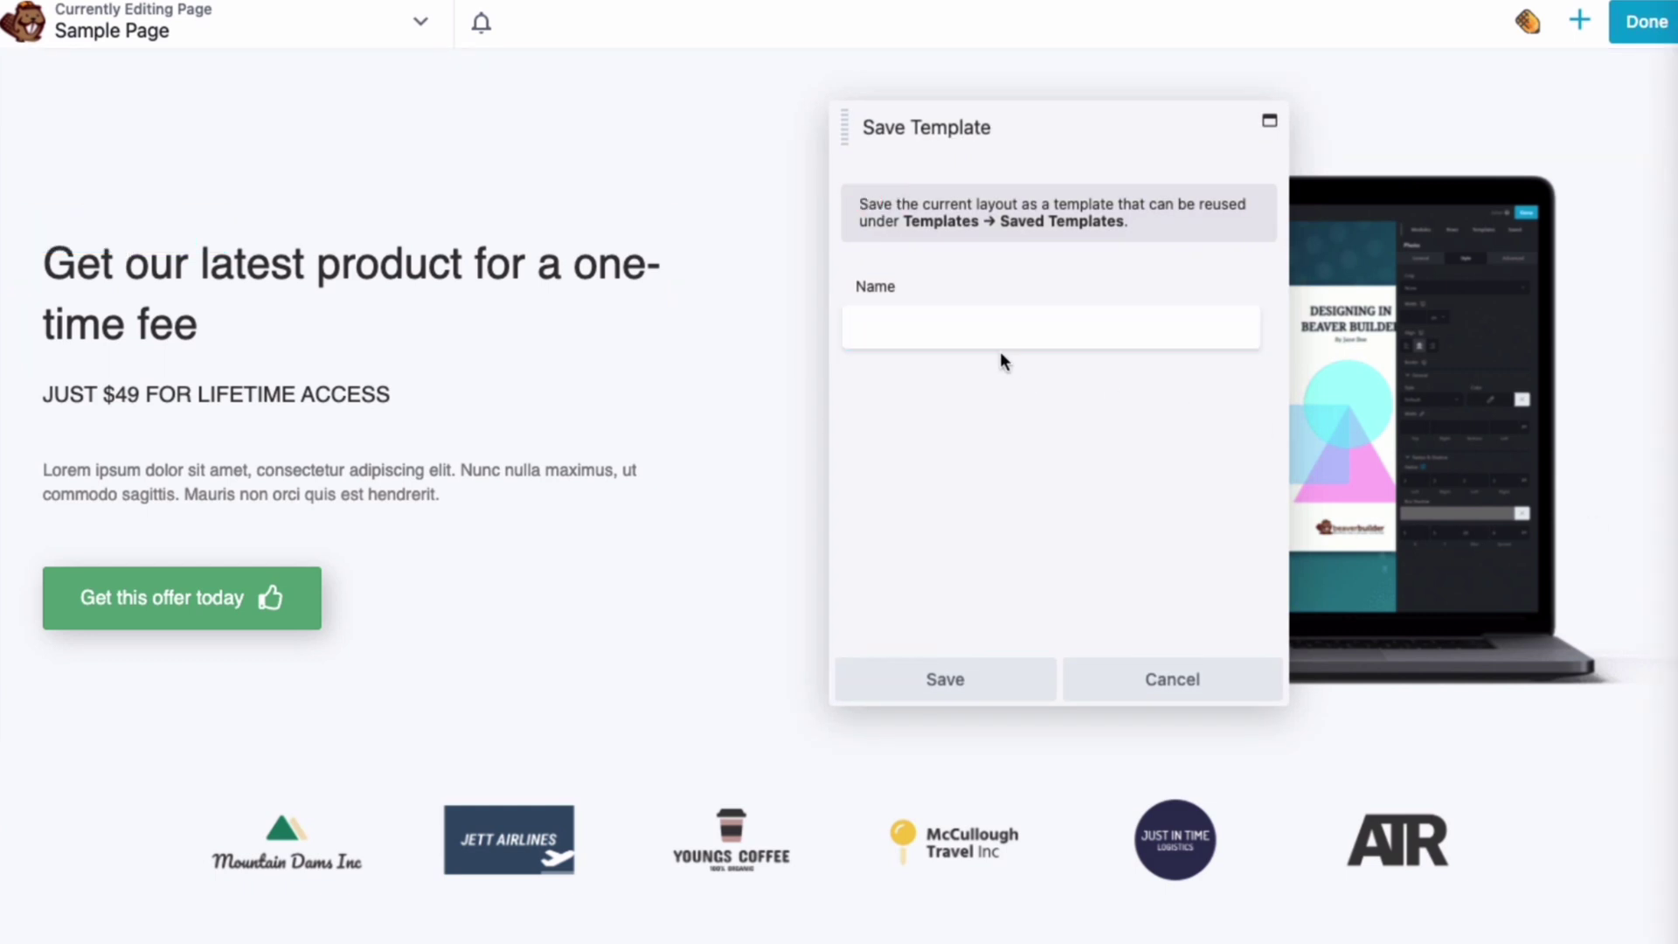
pyautogui.click(900, 329)
pyautogui.write('sam')
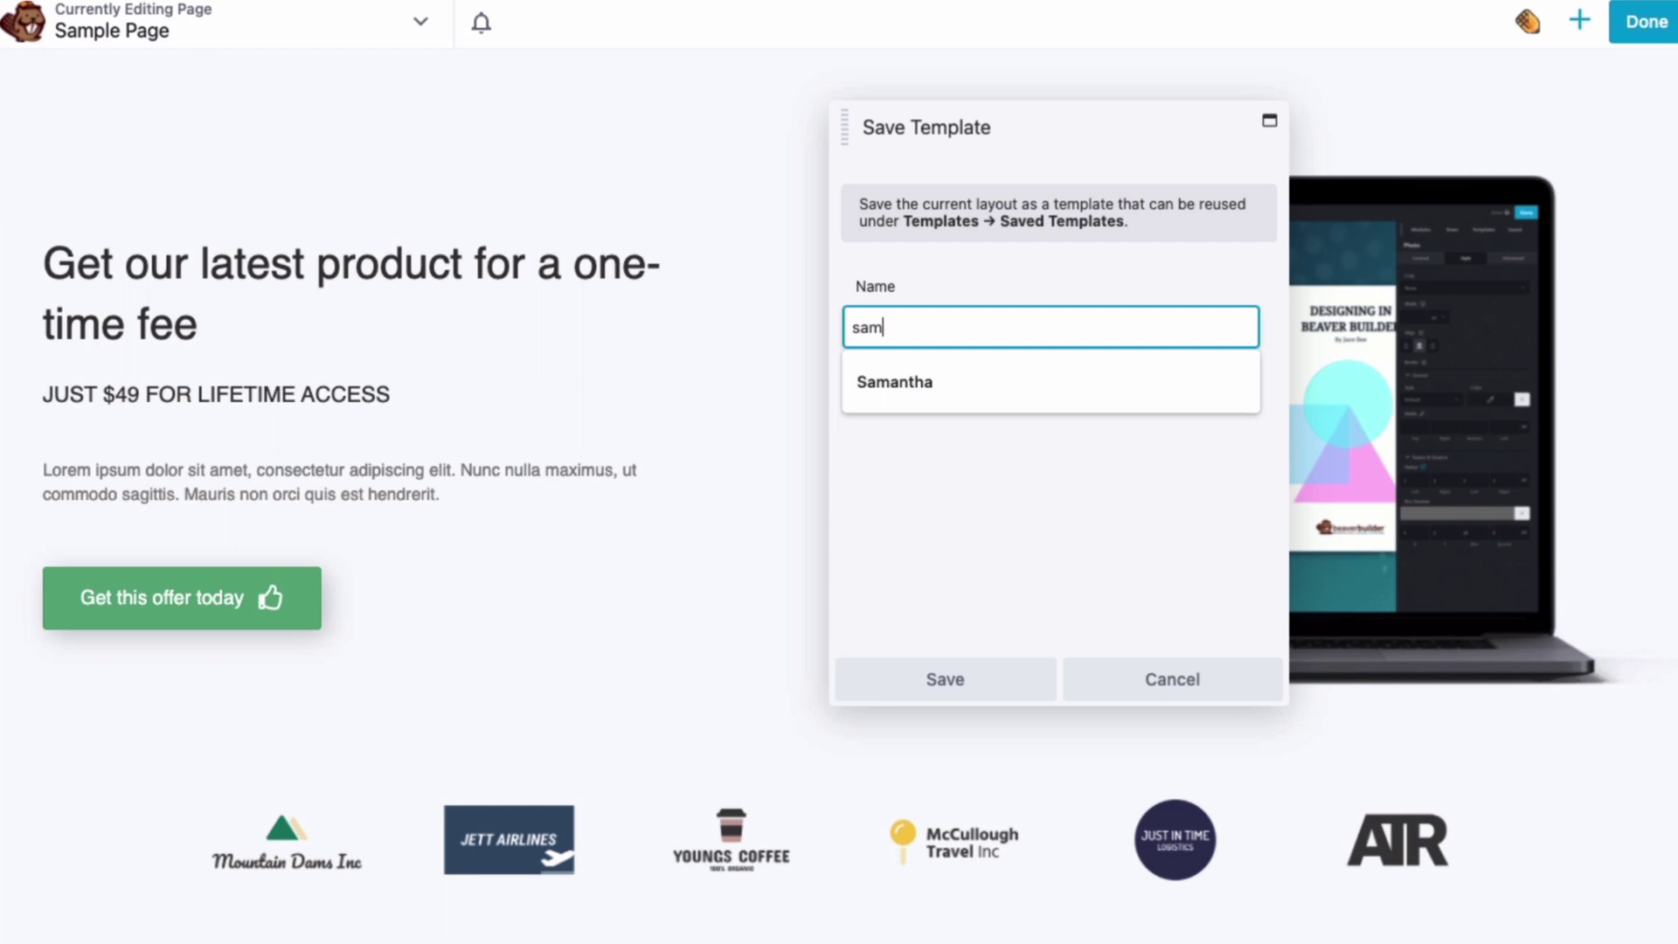
pyautogui.write('ple')
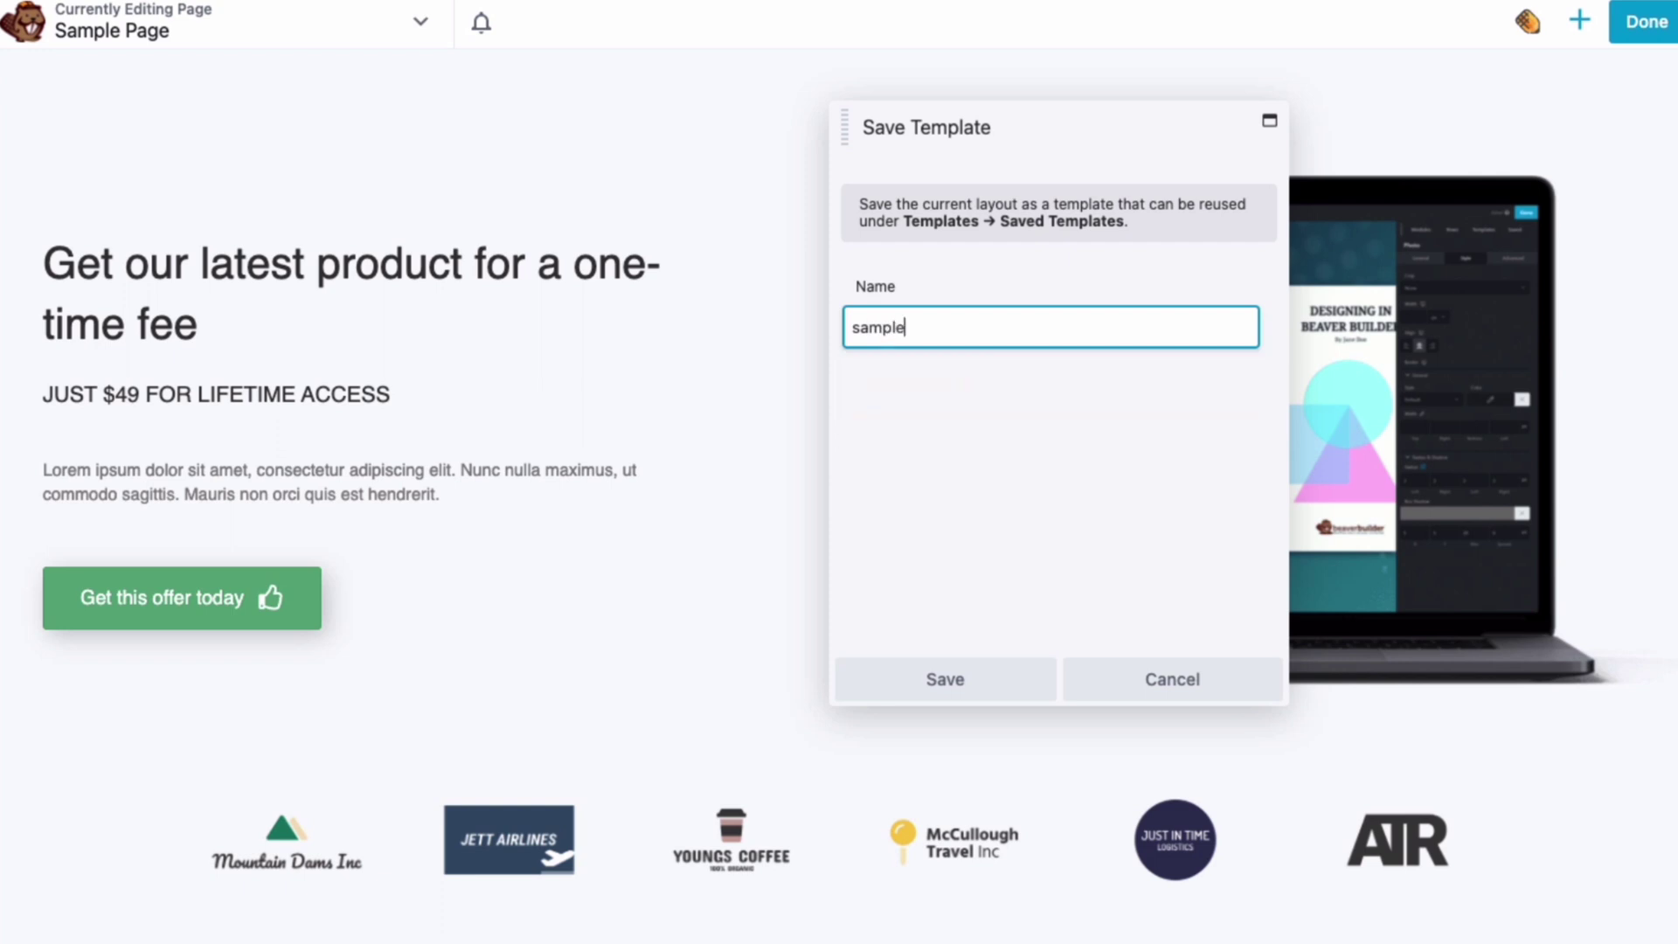
pyautogui.write(' template')
pyautogui.click(946, 682)
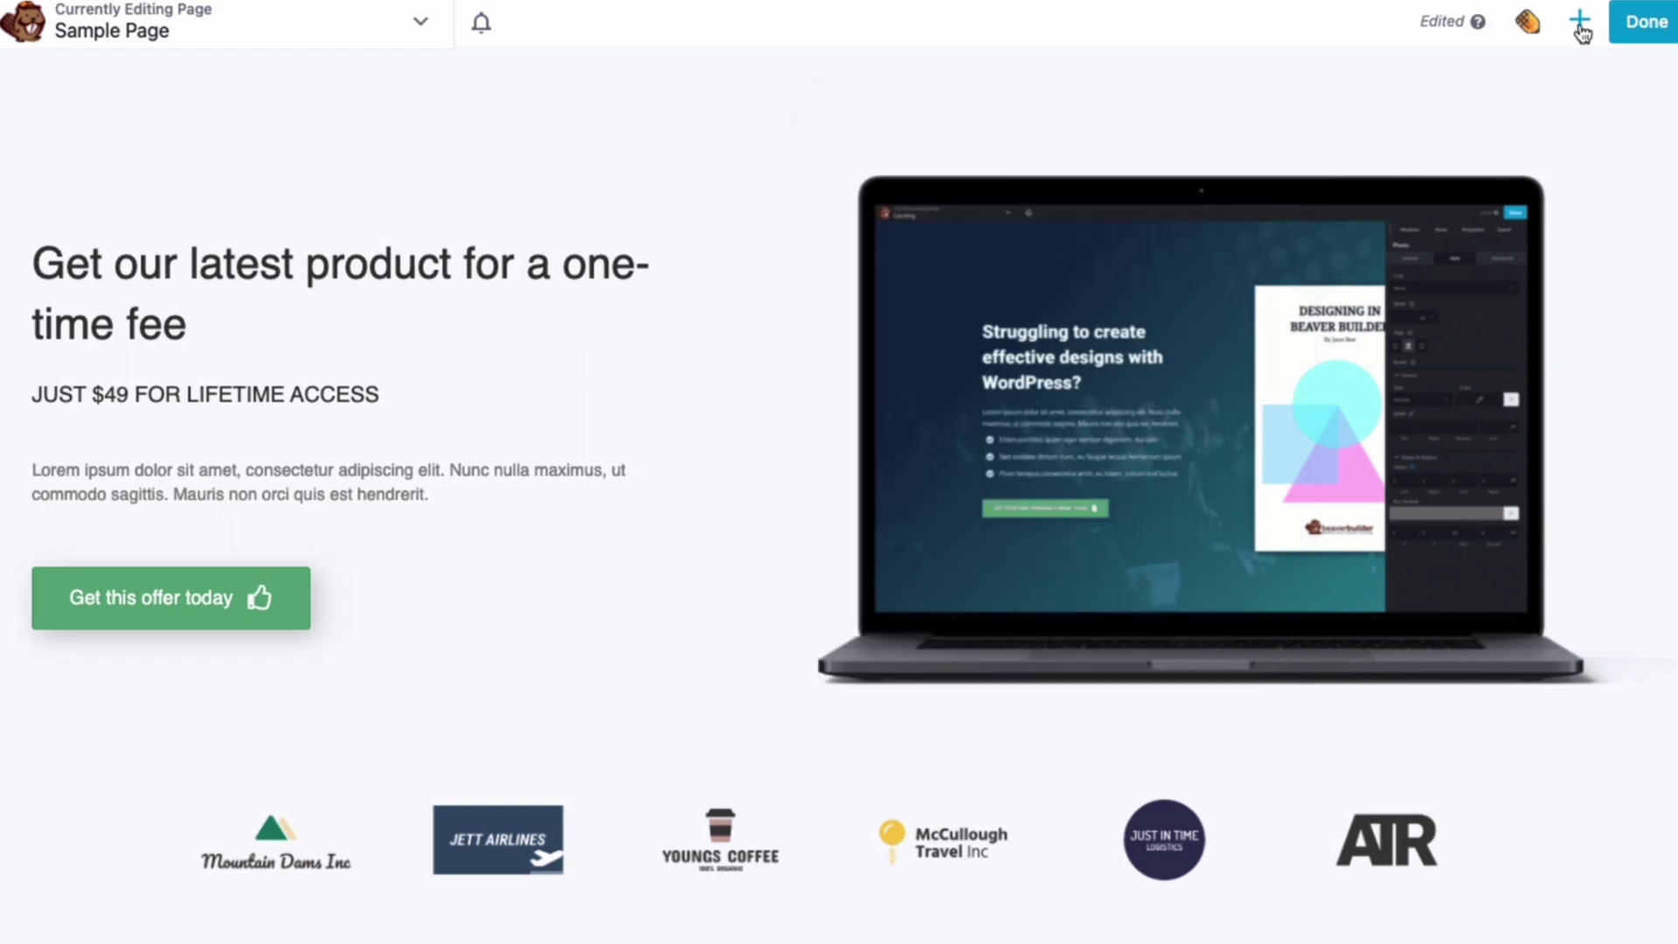
# In the Templates panel, switch the group from Landing Pages to Saved Templates
pyautogui.click(1581, 24)
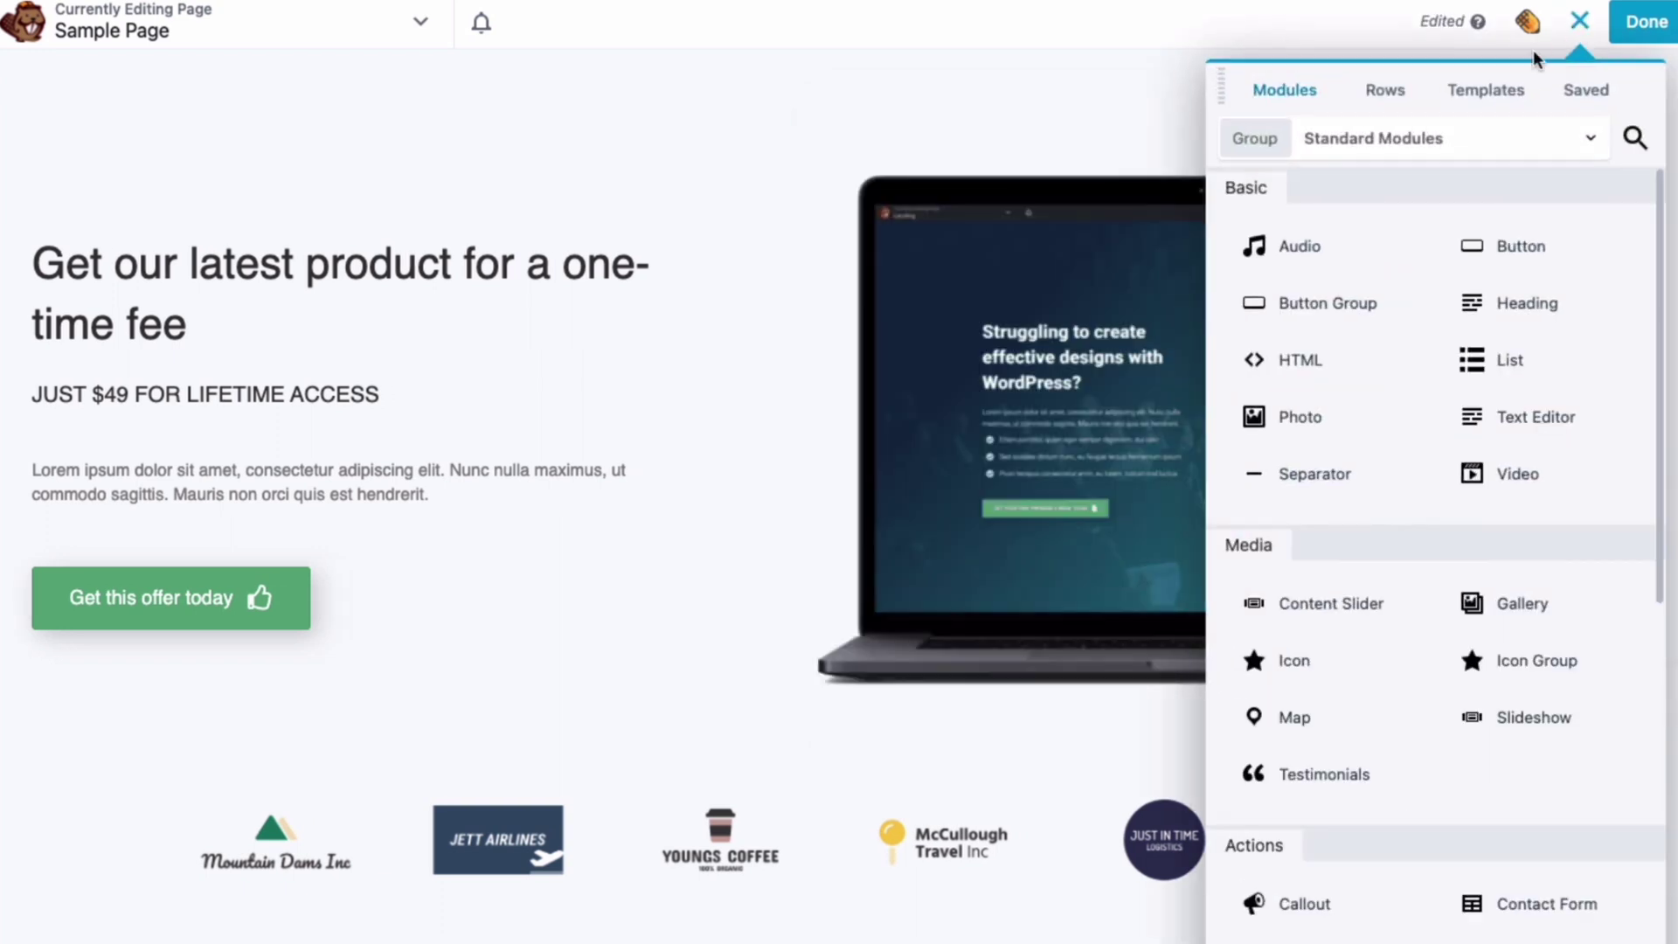
pyautogui.click(1479, 91)
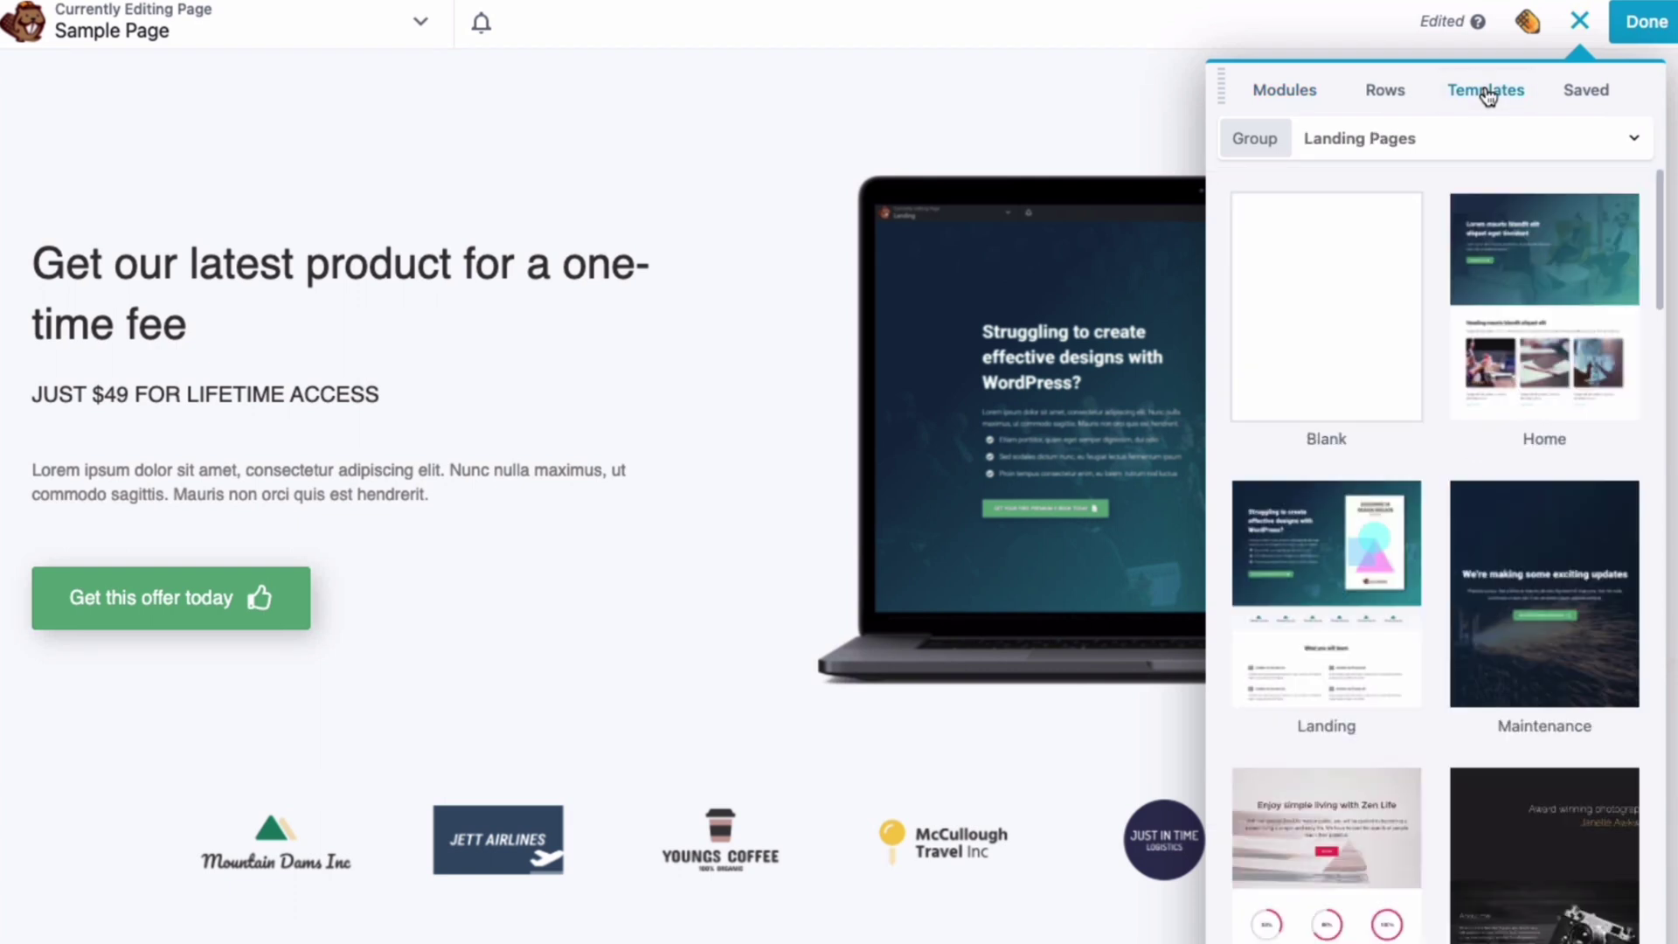
pyautogui.click(1434, 145)
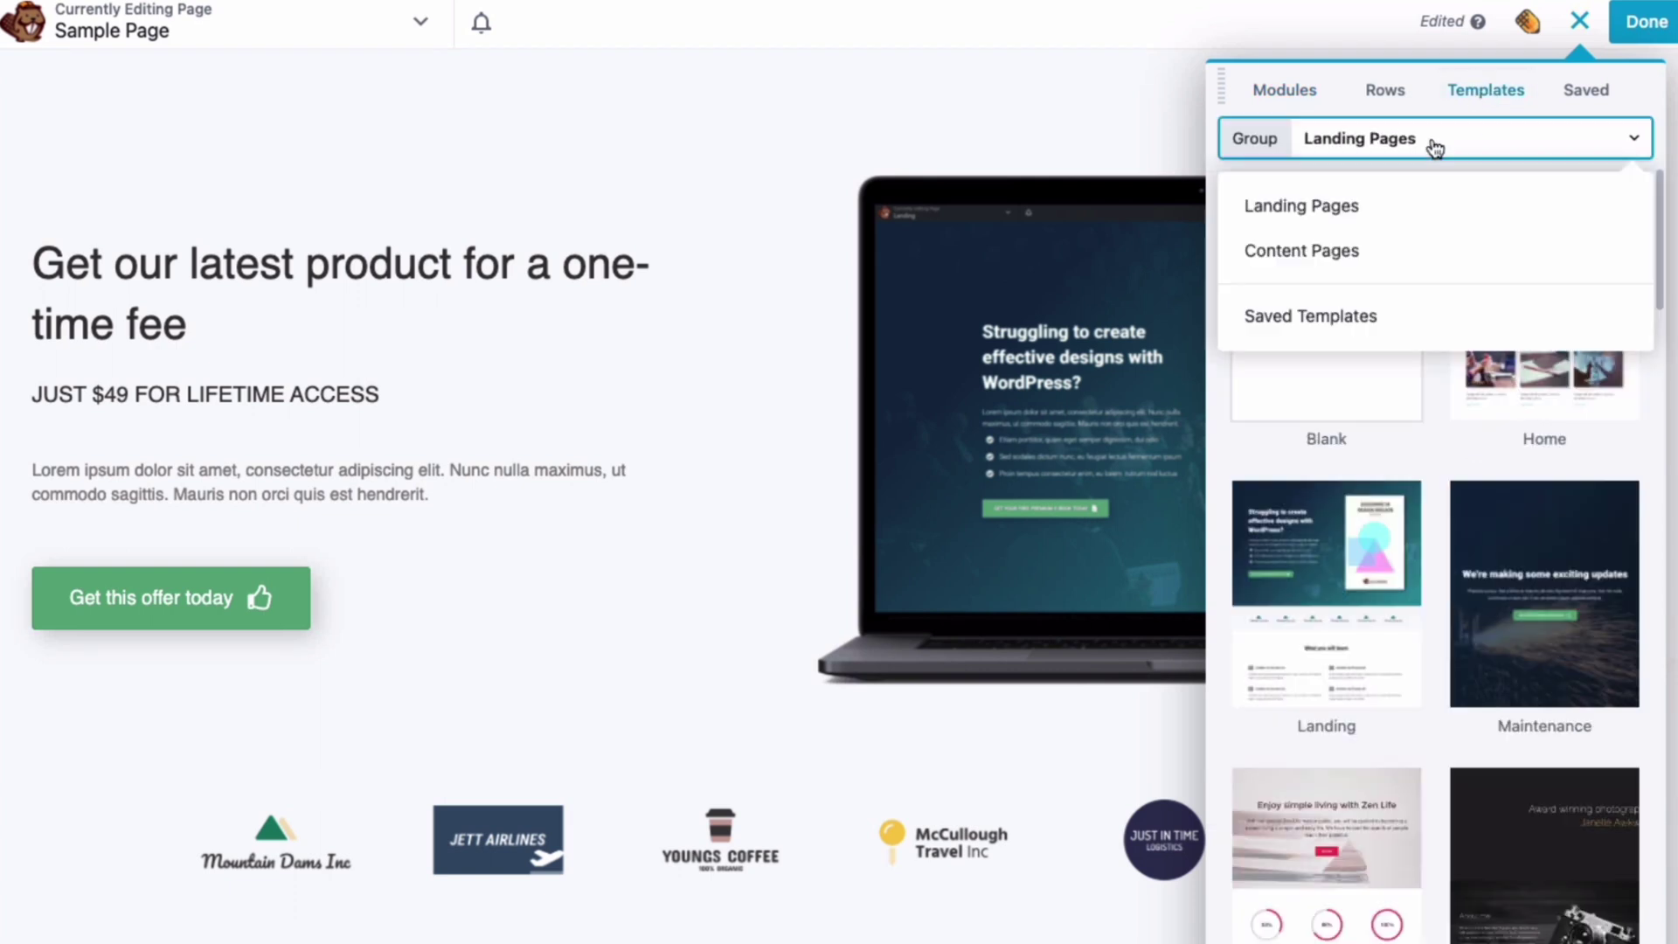
pyautogui.click(1327, 321)
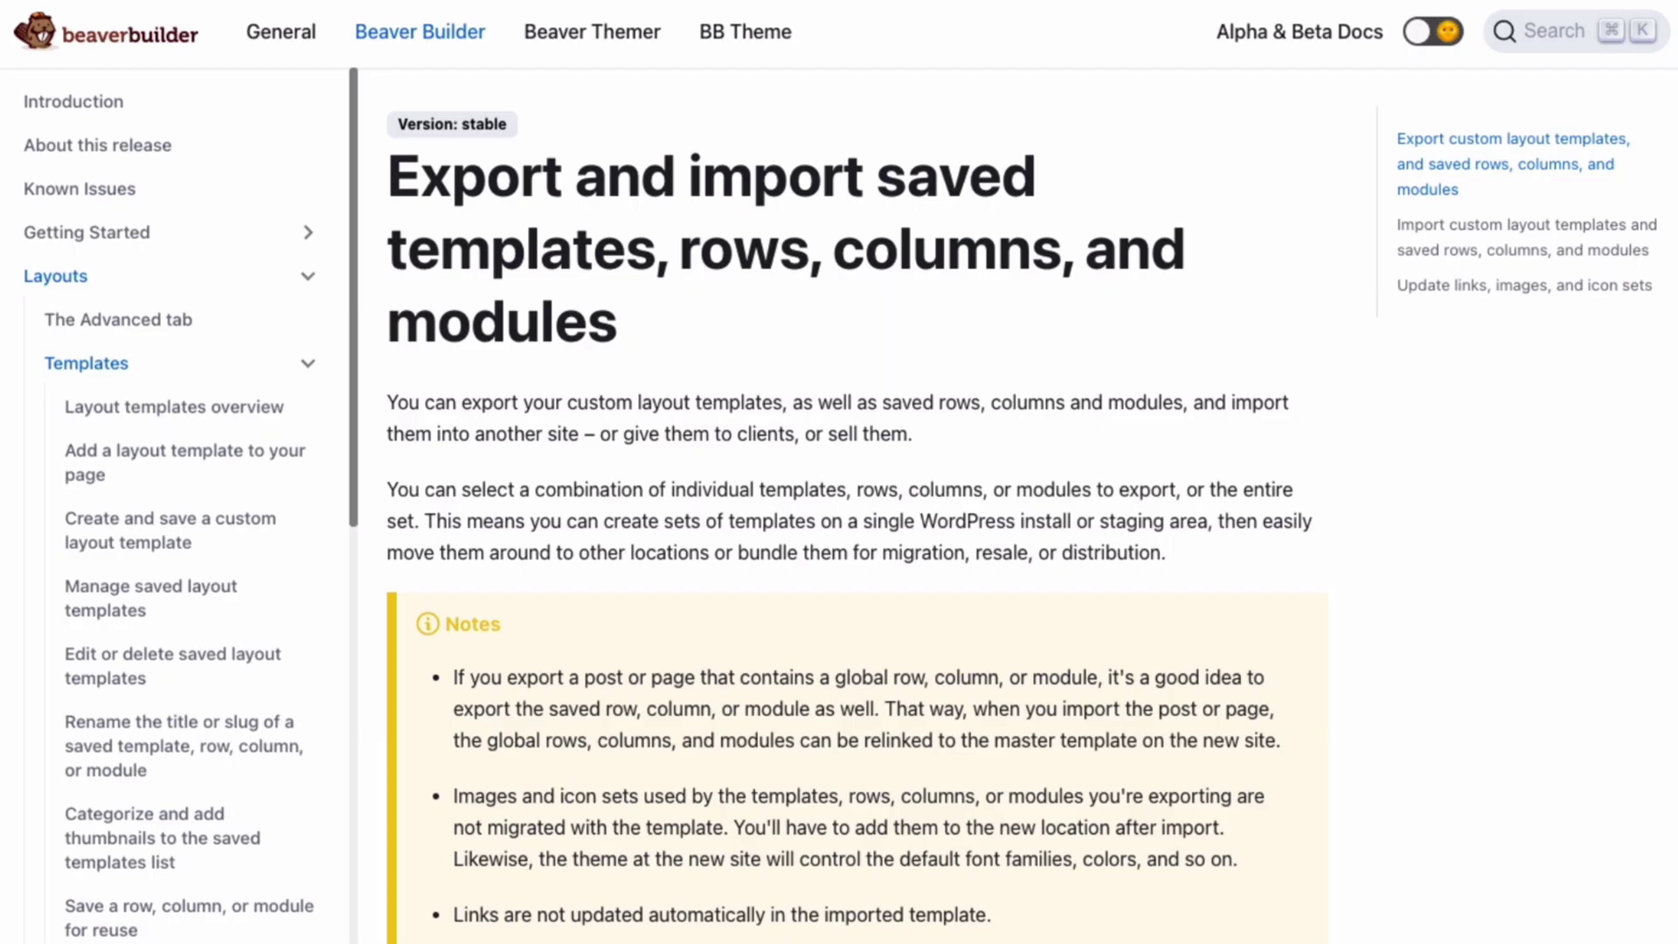
pyautogui.scroll(-5, 850, 505)
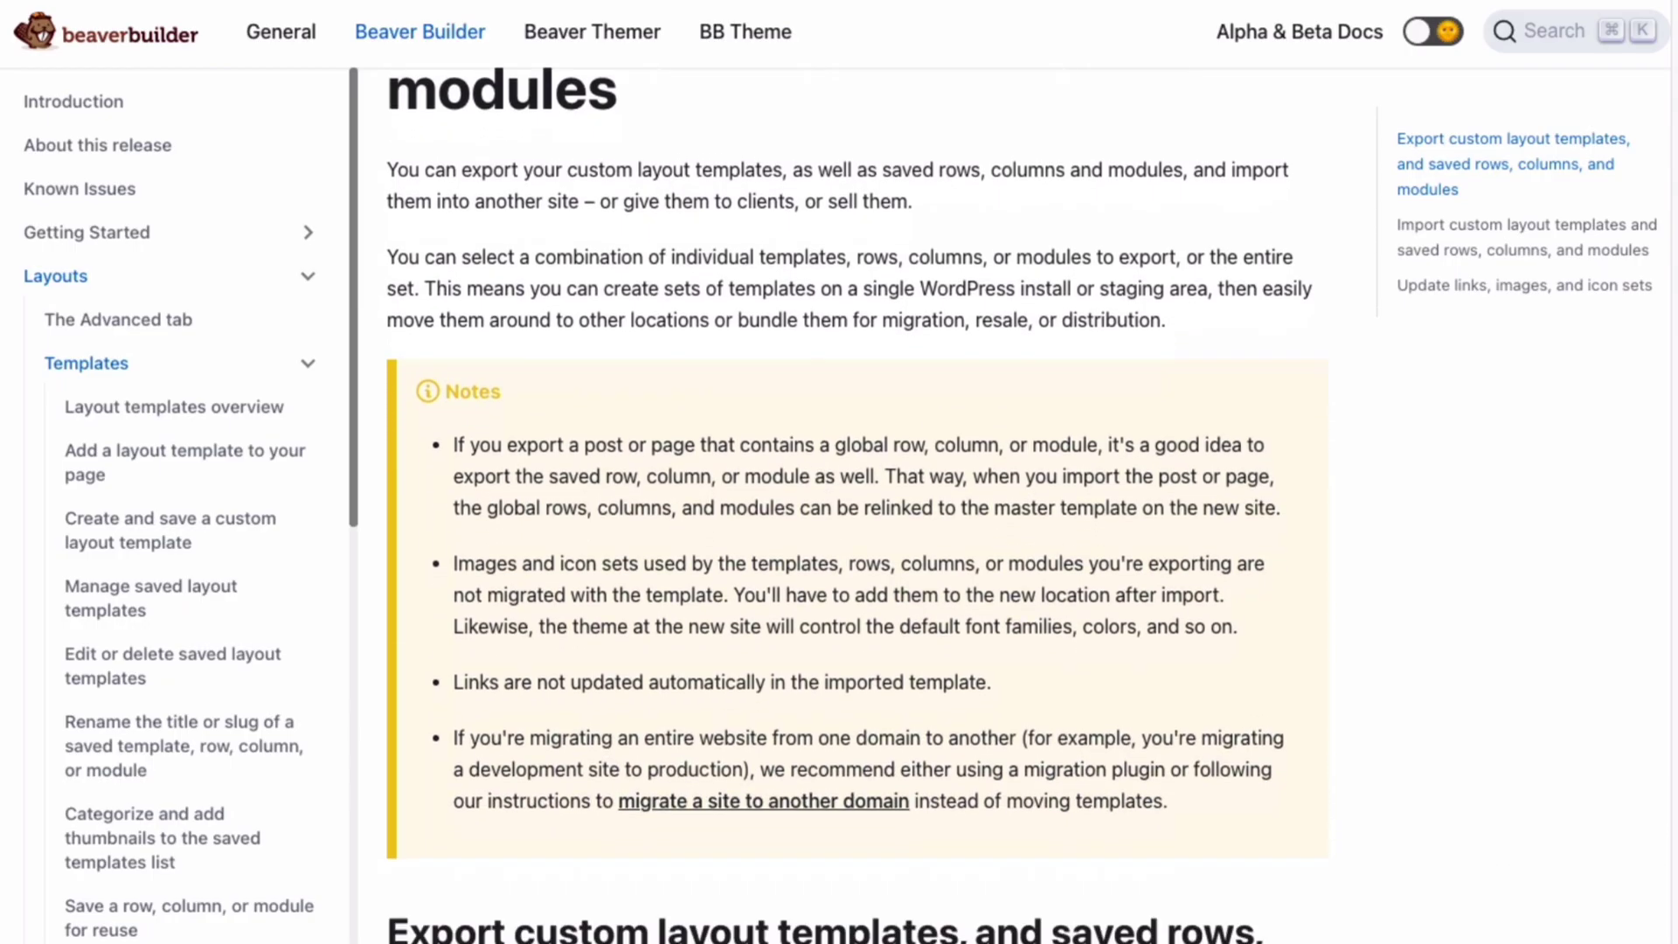
pyautogui.scroll(-5, 850, 505)
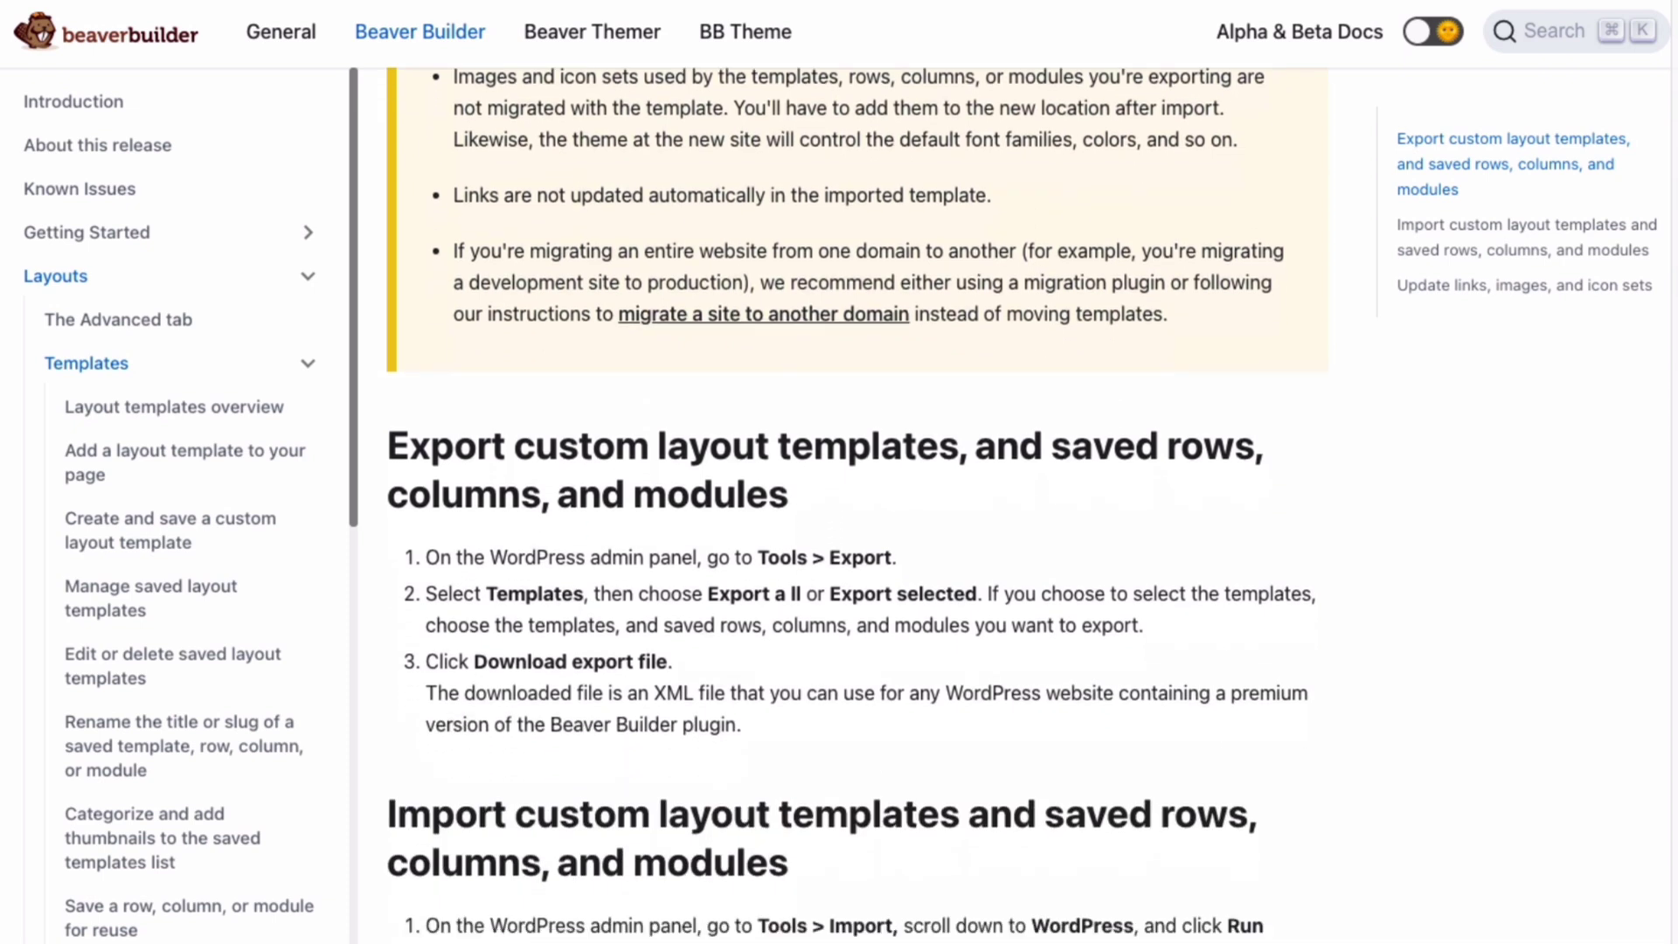
pyautogui.scroll(-3, 850, 504)
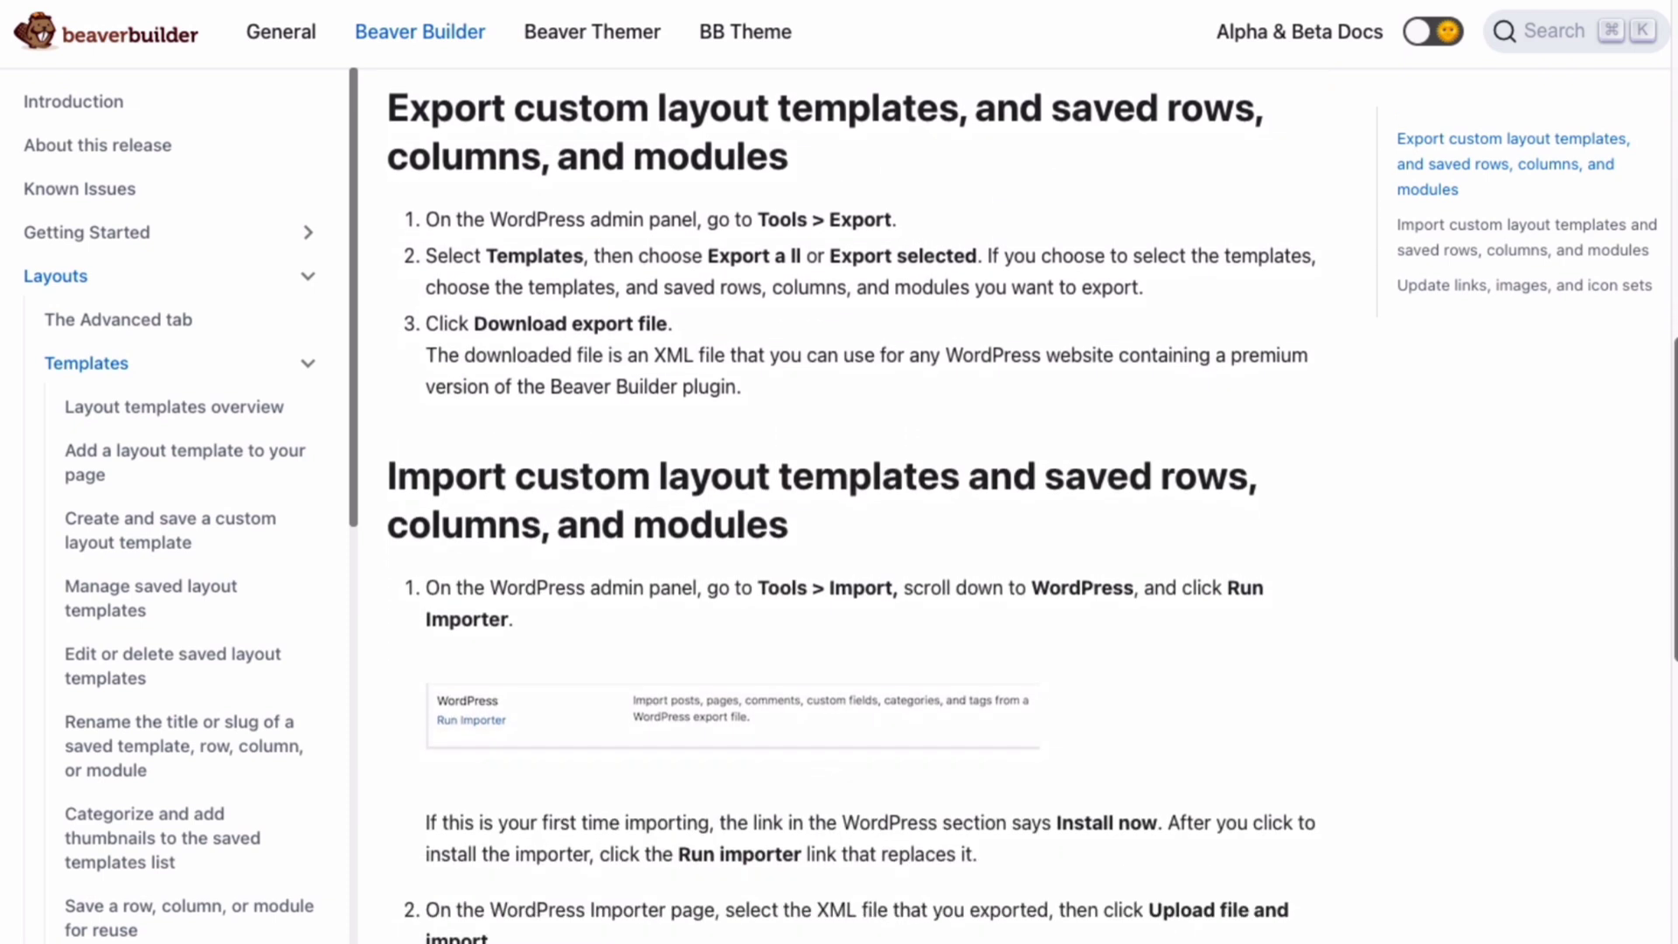
pyautogui.scroll(-5, 850, 504)
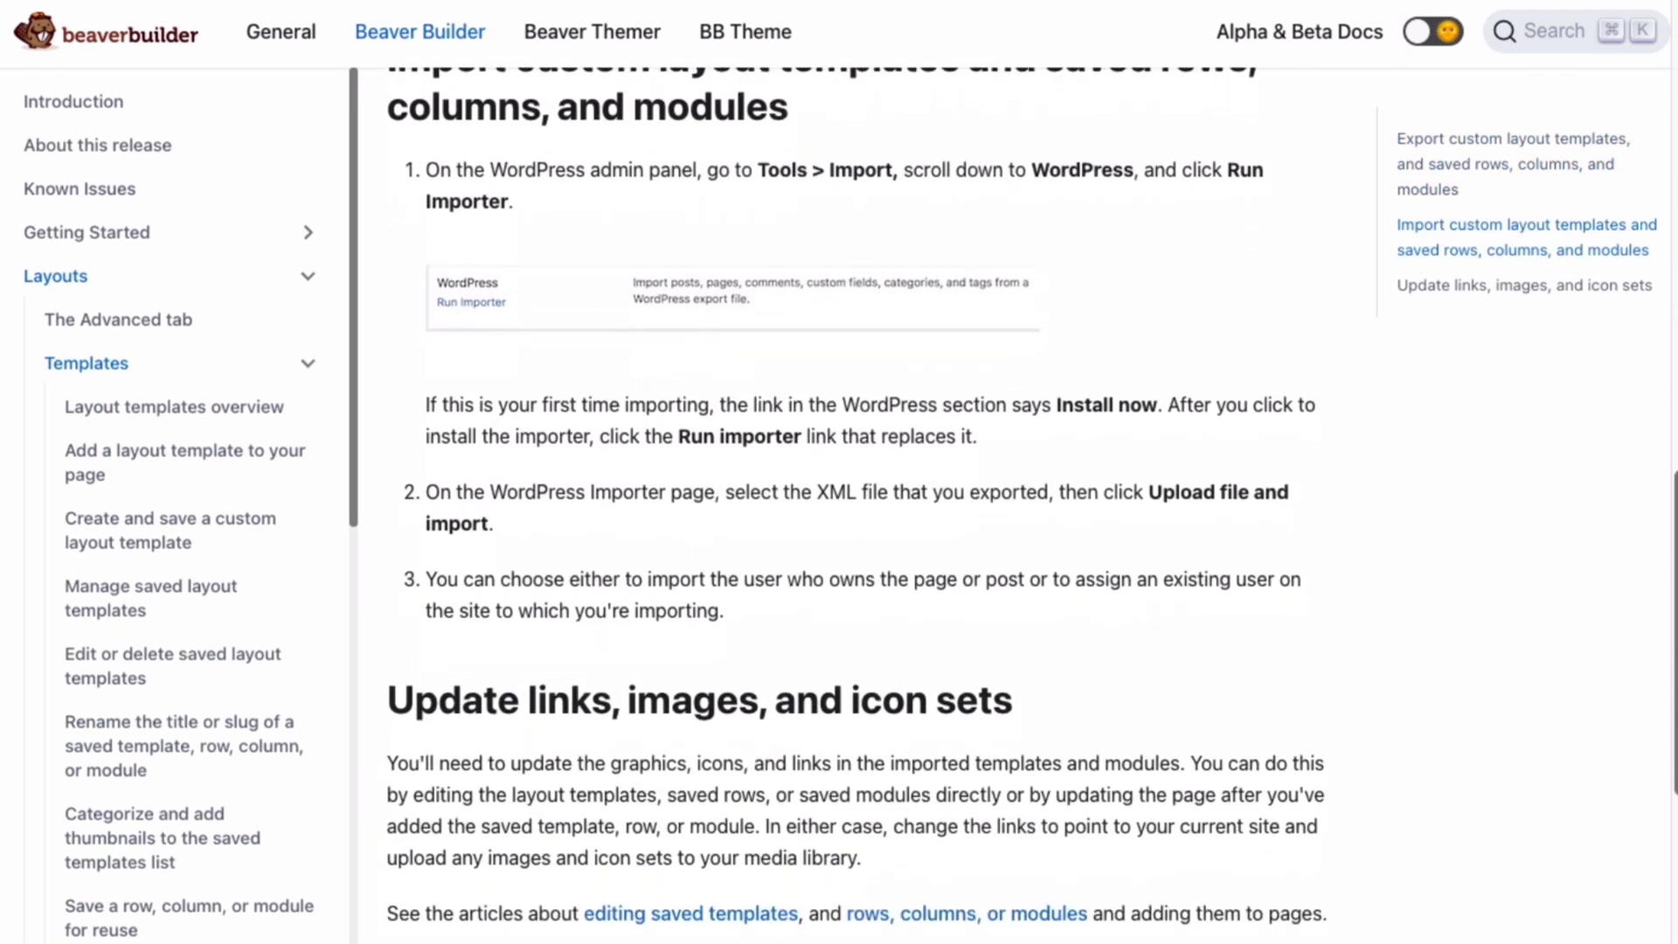
pyautogui.scroll(-3, 850, 504)
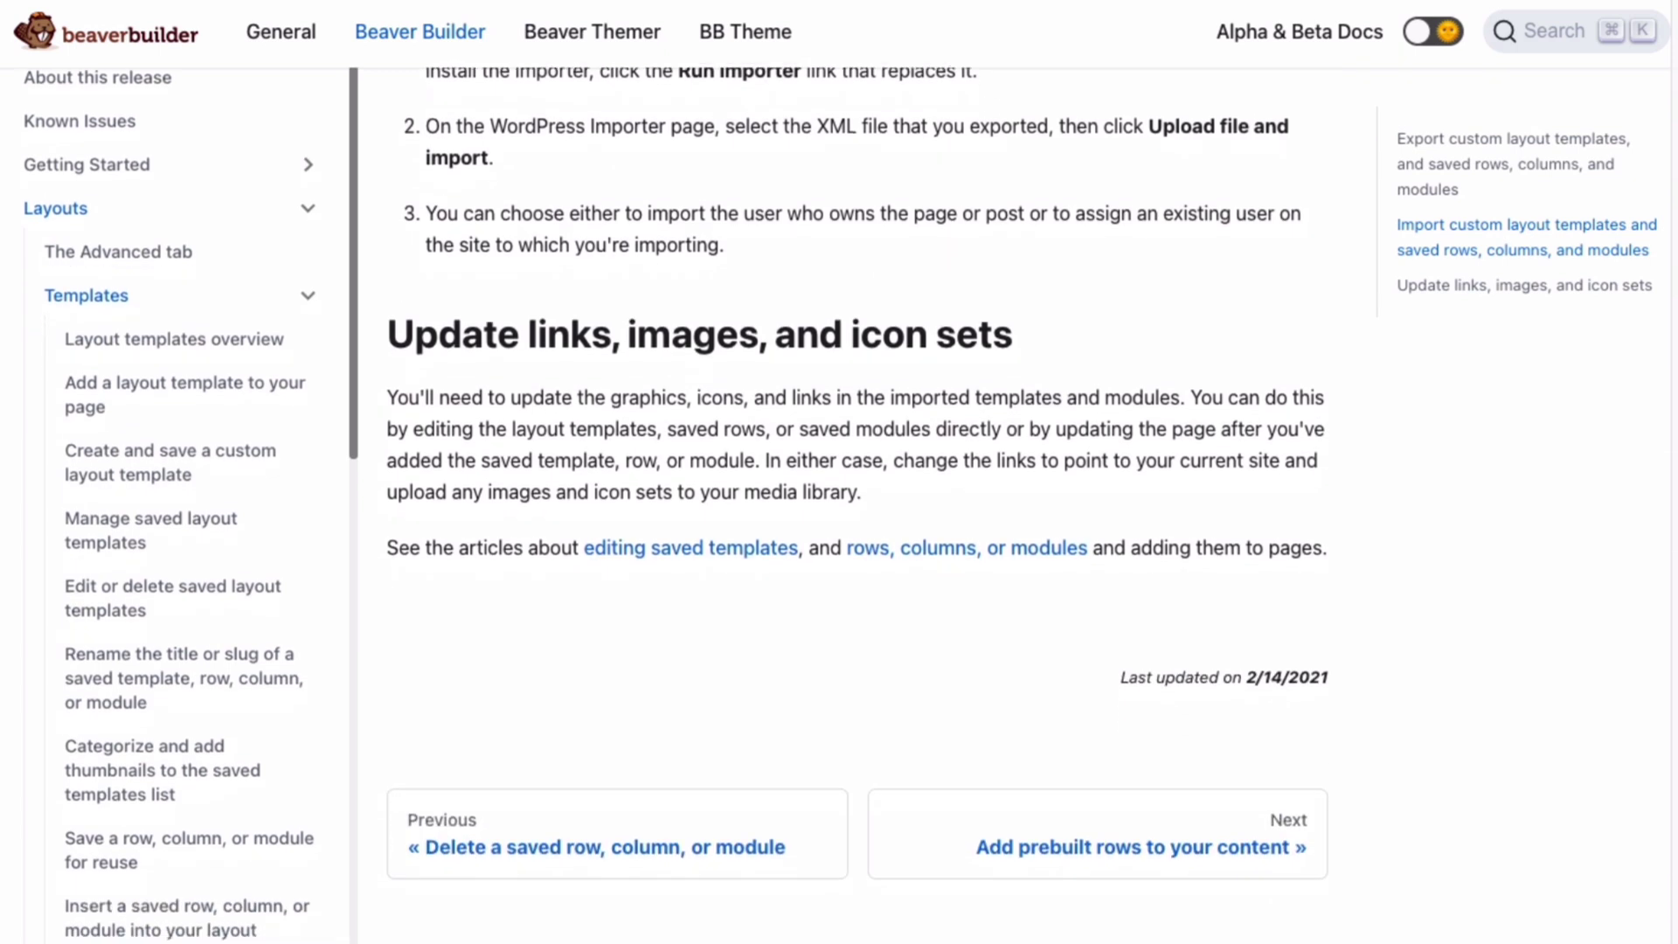
pyautogui.scroll(12, 850, 505)
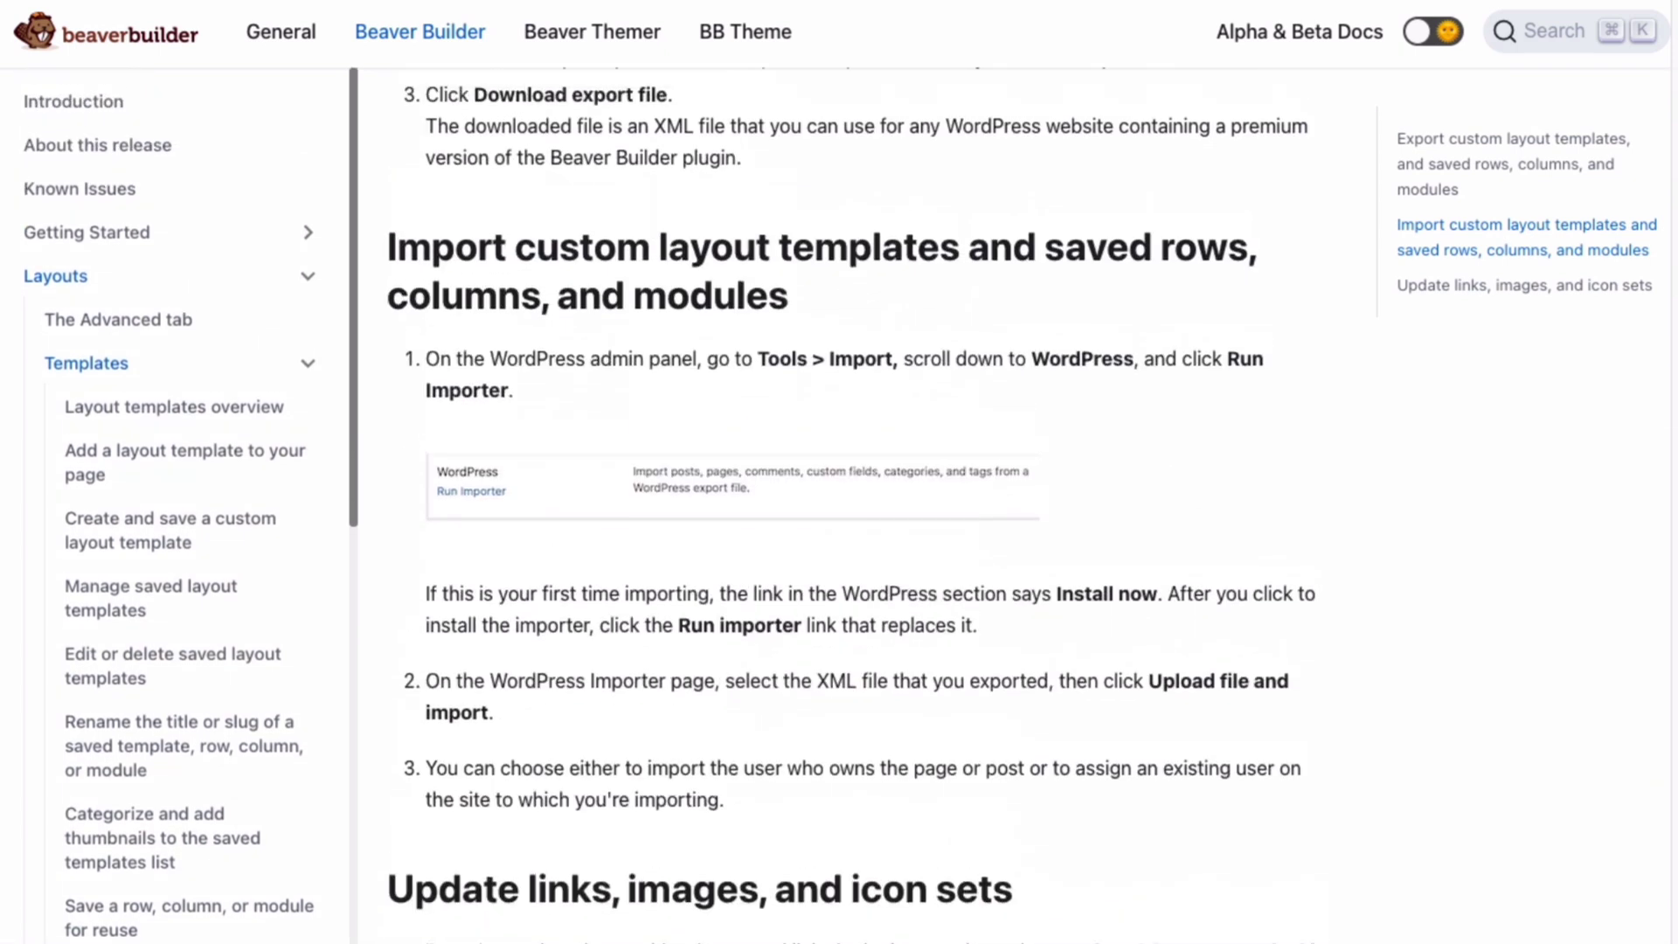
pyautogui.scroll(7, 850, 504)
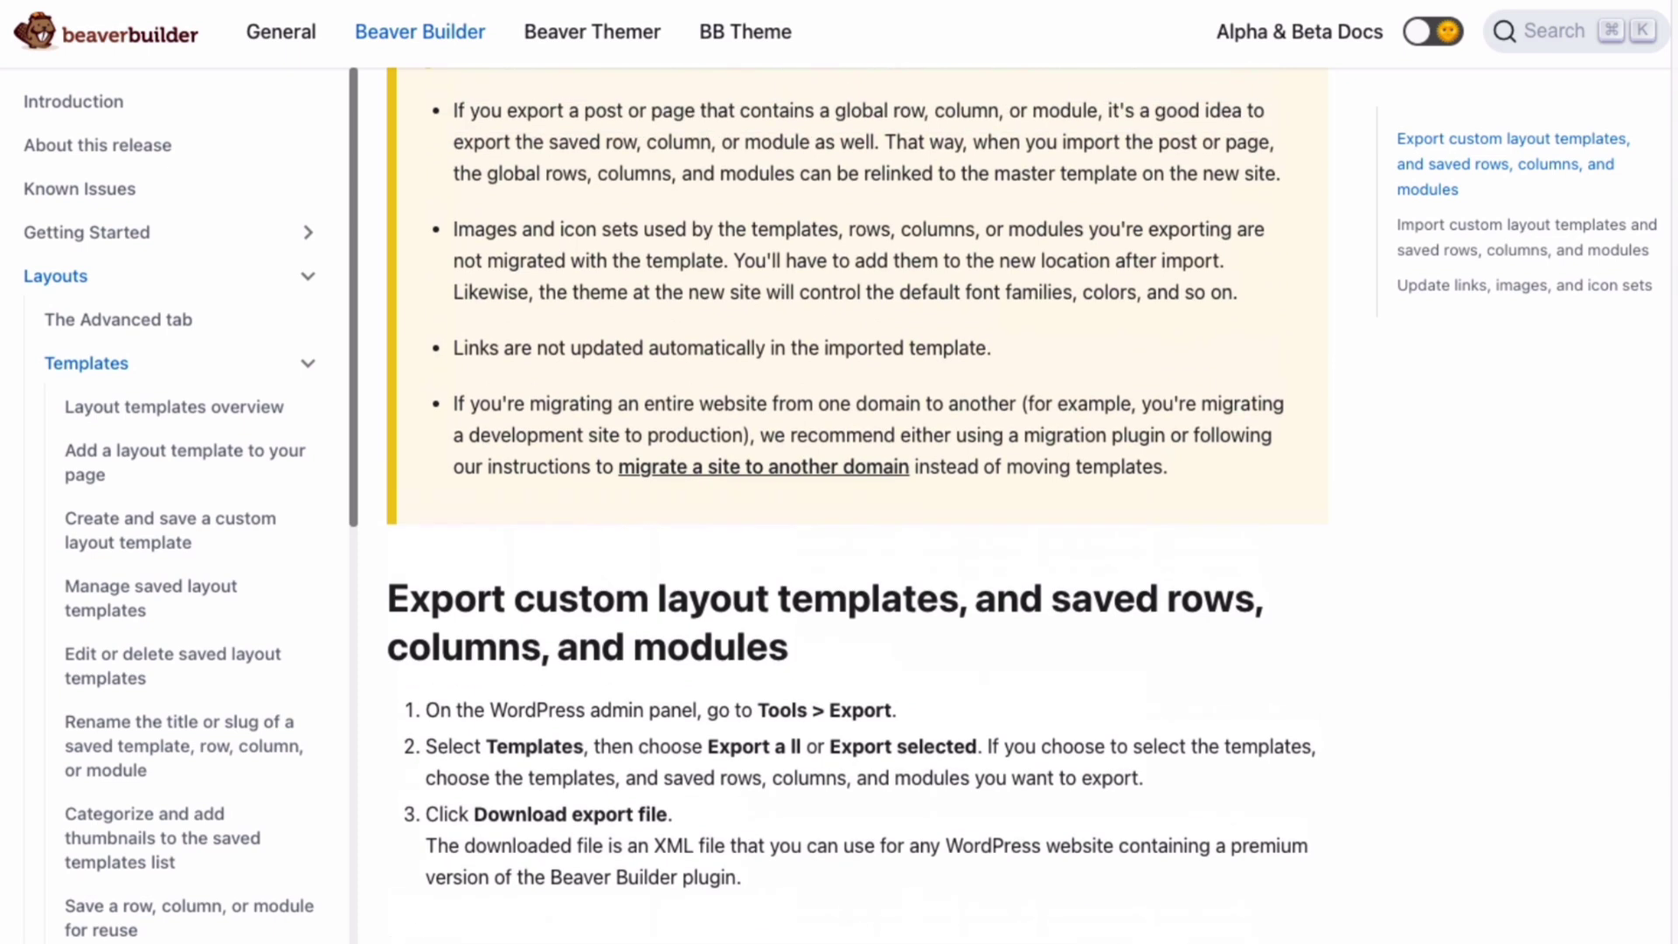
pyautogui.scroll(3, 850, 504)
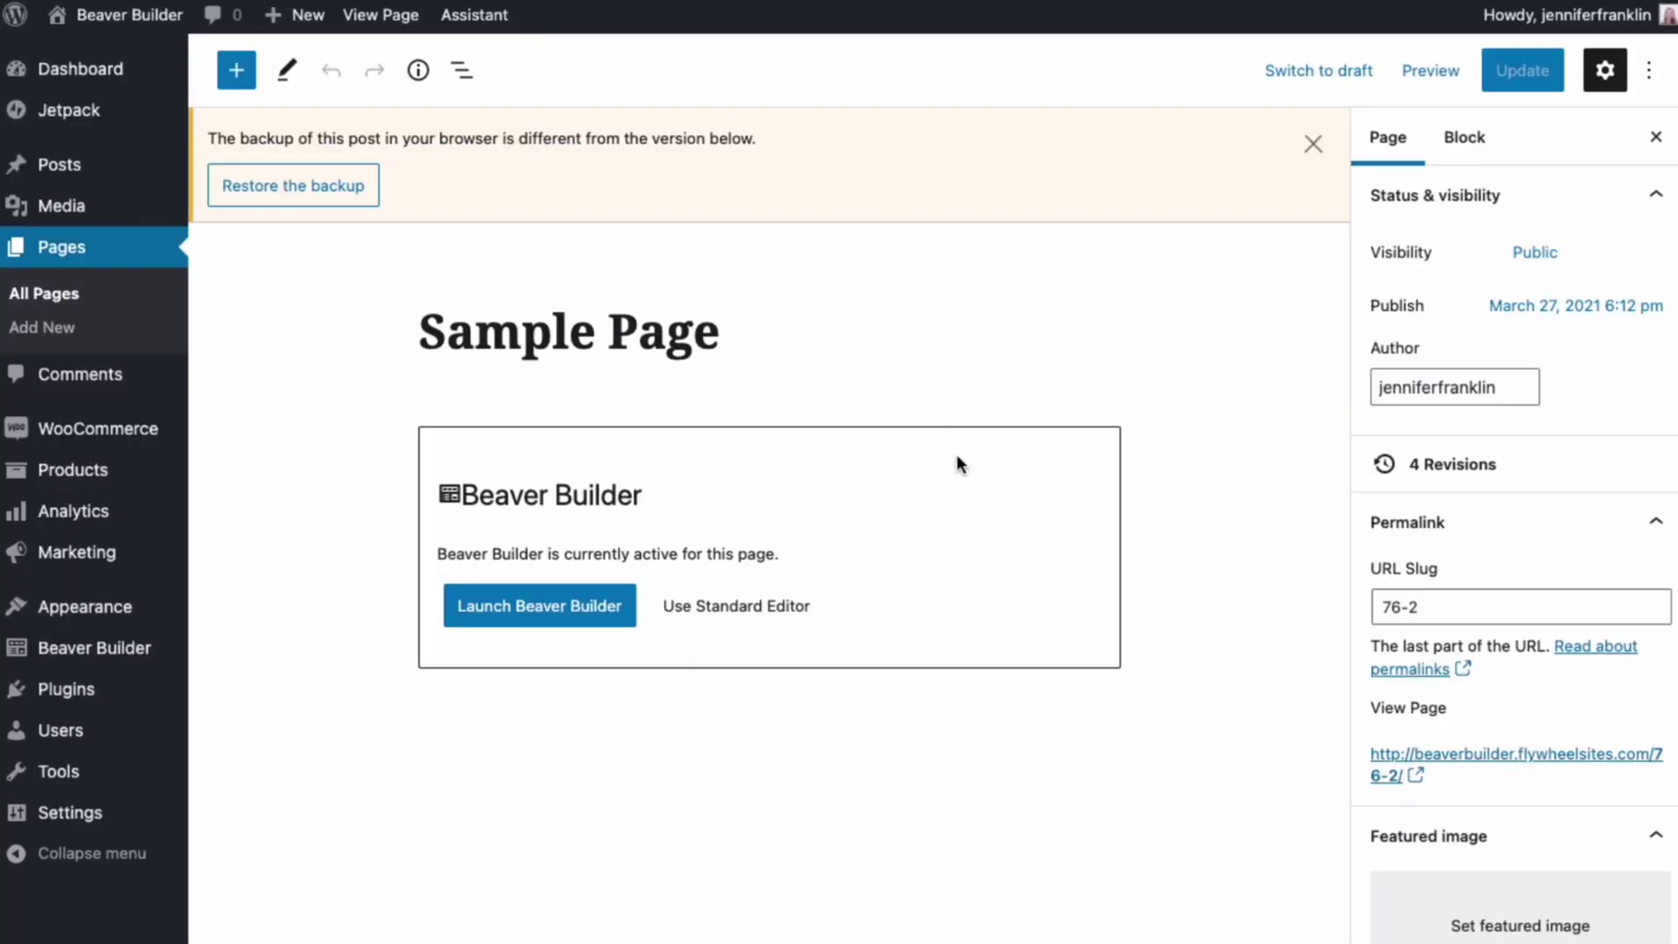
# Switch the Sample Page to the standard block editor and scroll through its landing-page blocks
pyautogui.click(745, 604)
pyautogui.click(1051, 142)
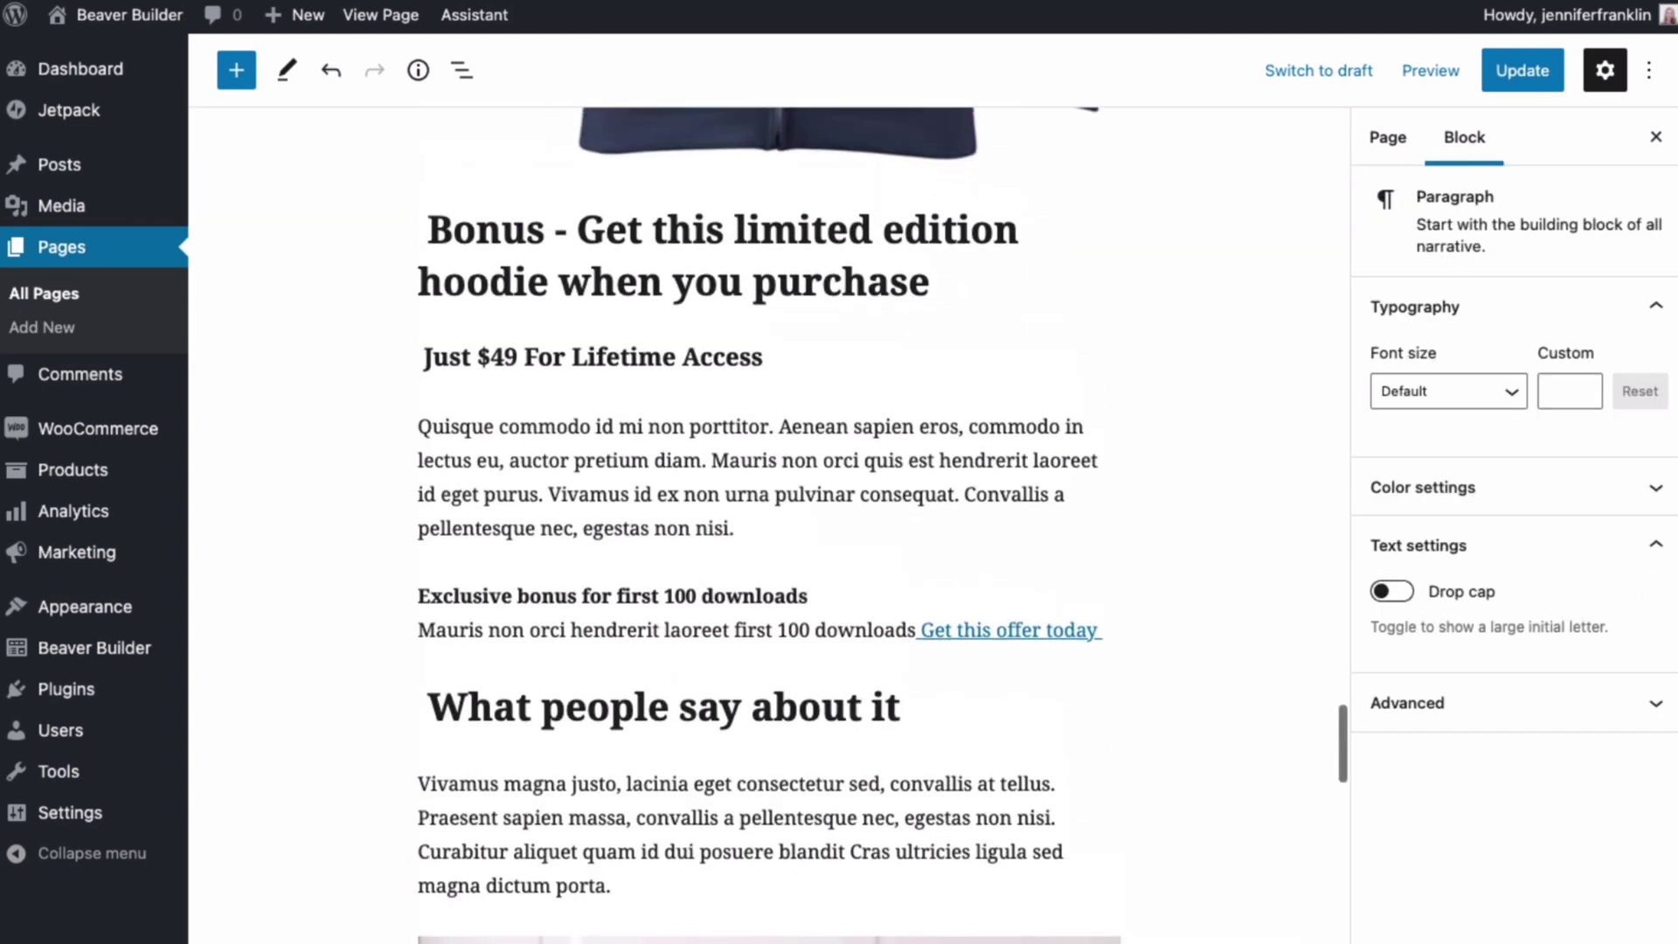
pyautogui.scroll(15, 769, 524)
pyautogui.scroll(20, 769, 524)
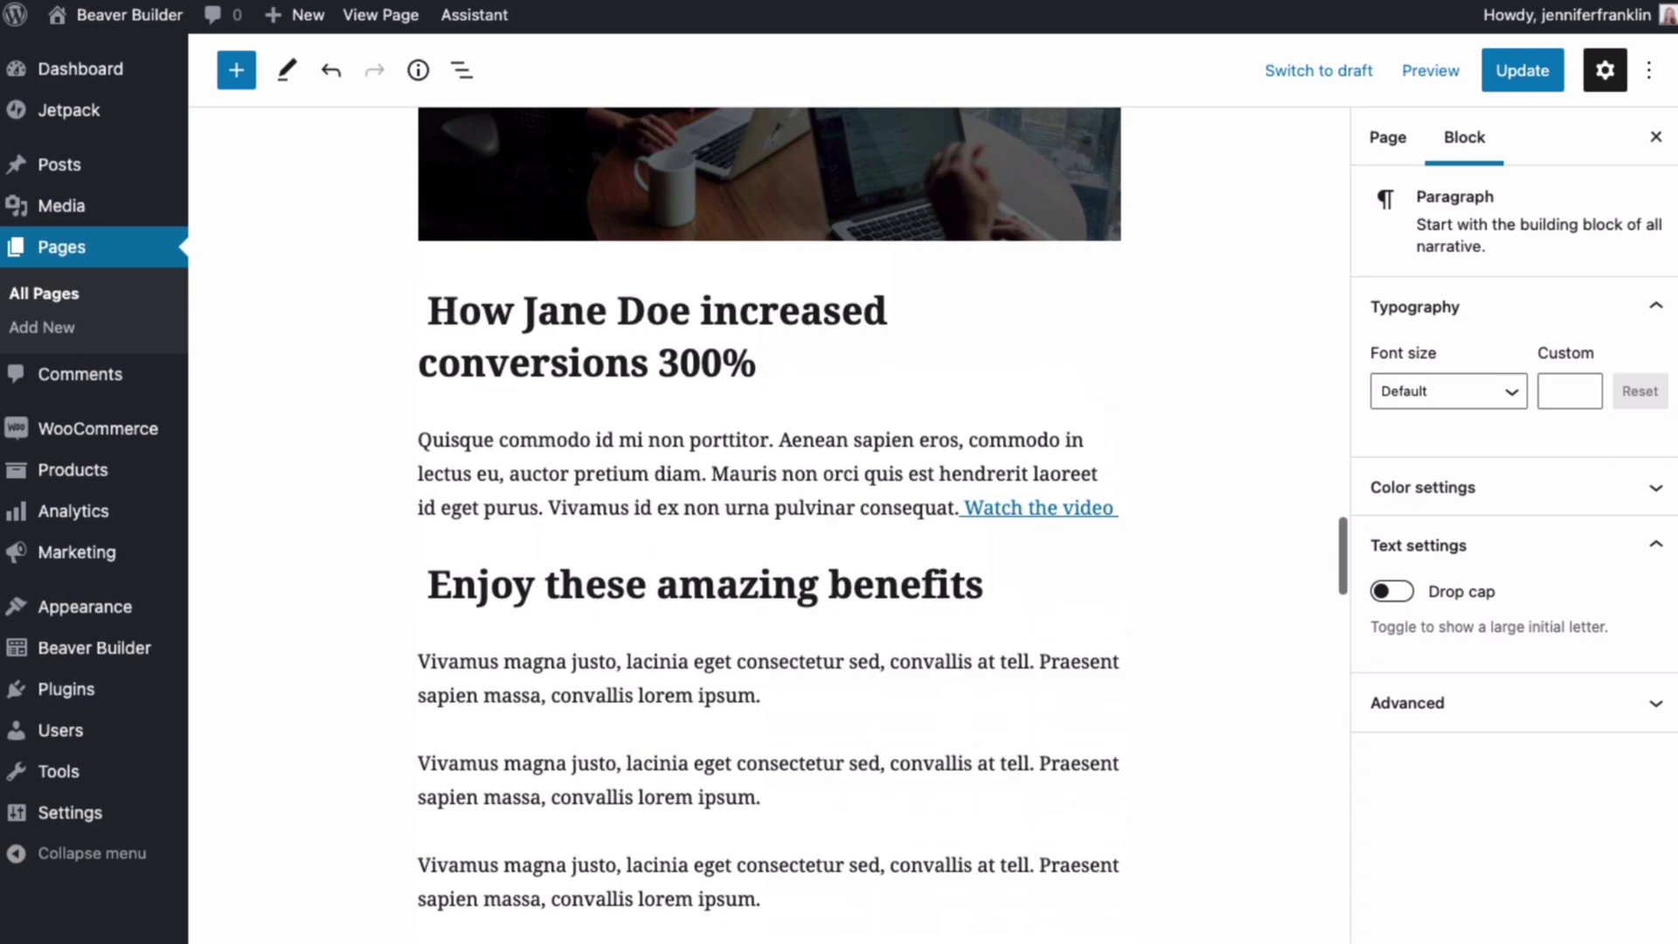
pyautogui.scroll(20, 769, 524)
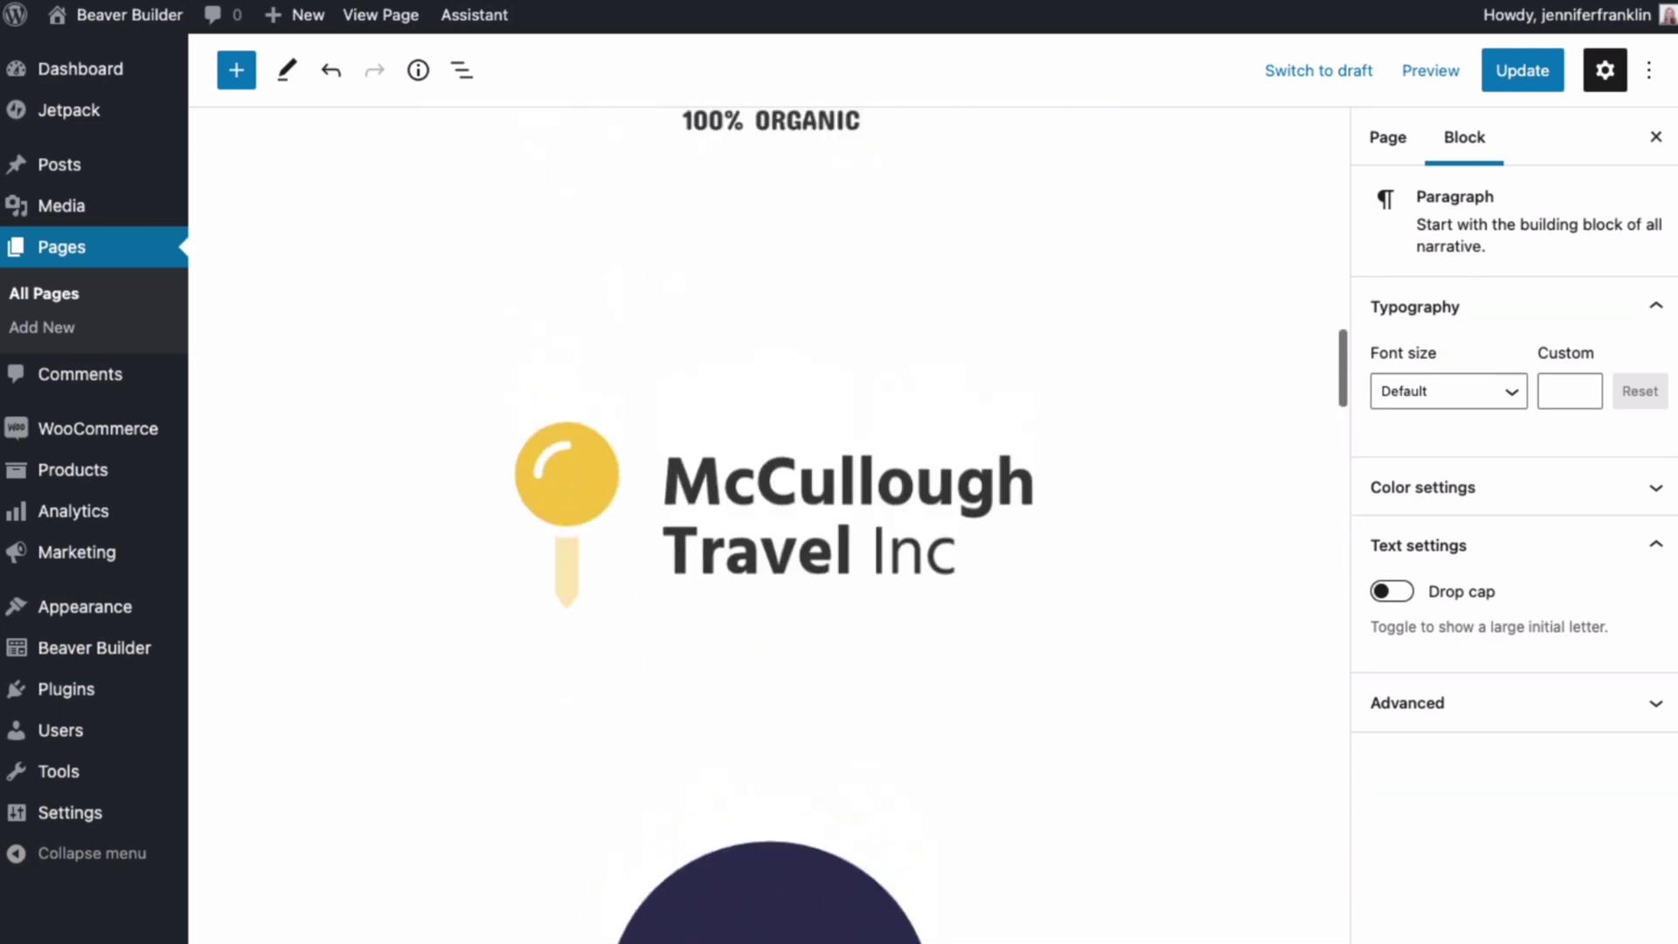
pyautogui.scroll(15, 769, 524)
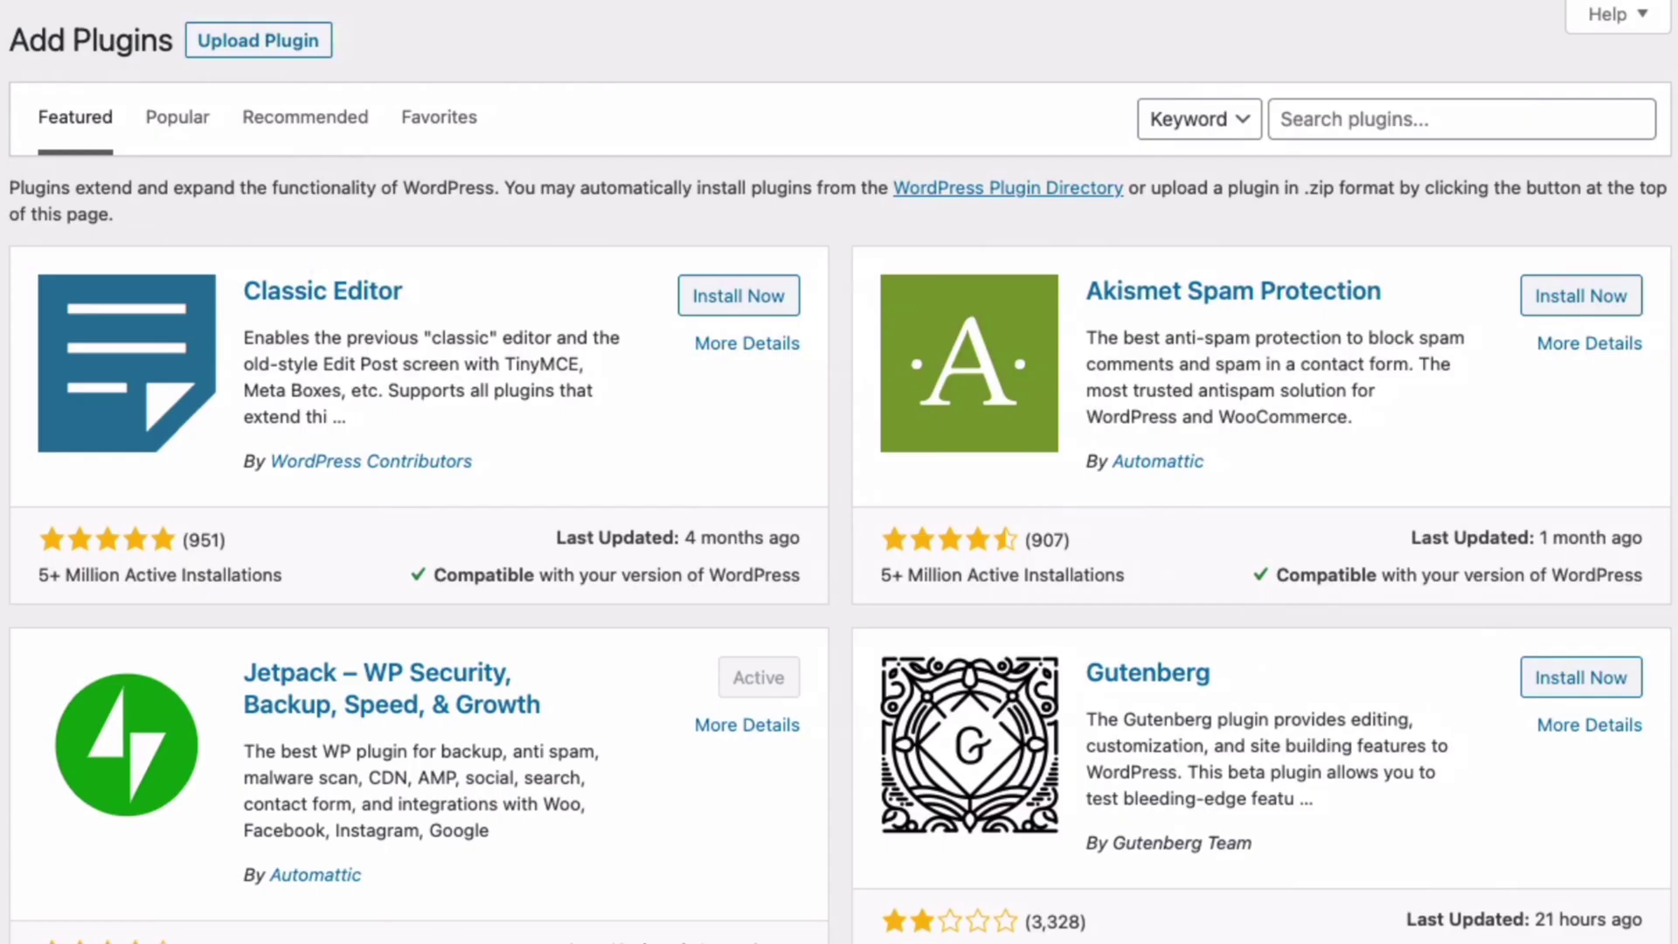
pyautogui.scroll(-5, 839, 472)
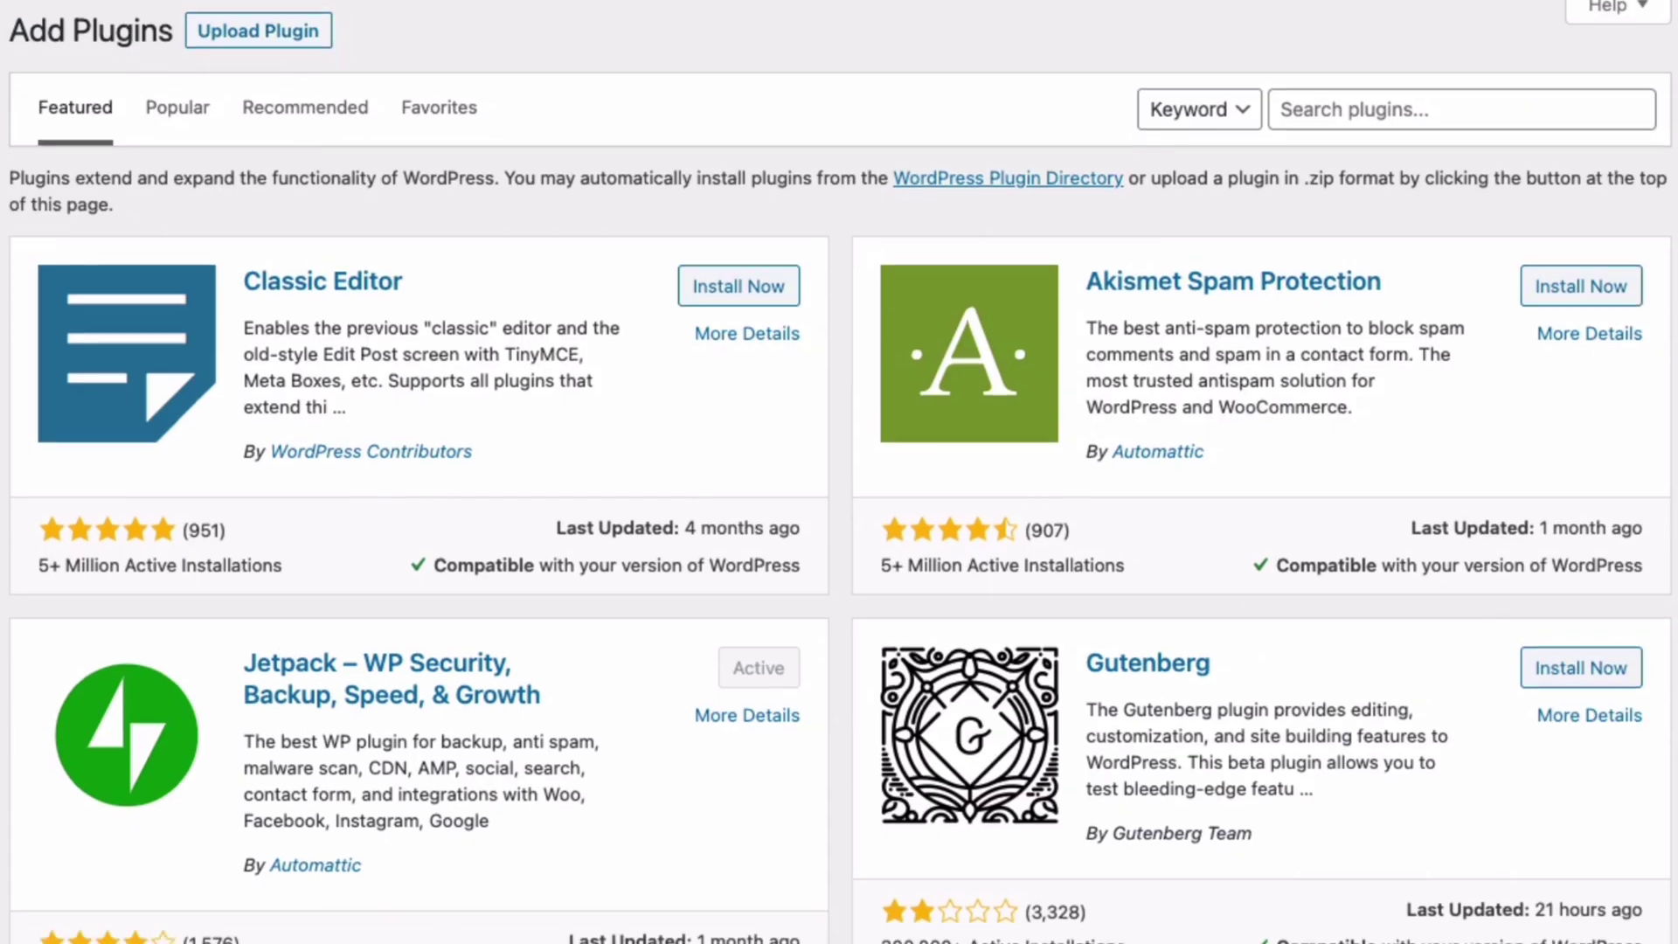
pyautogui.scroll(-2, 839, 472)
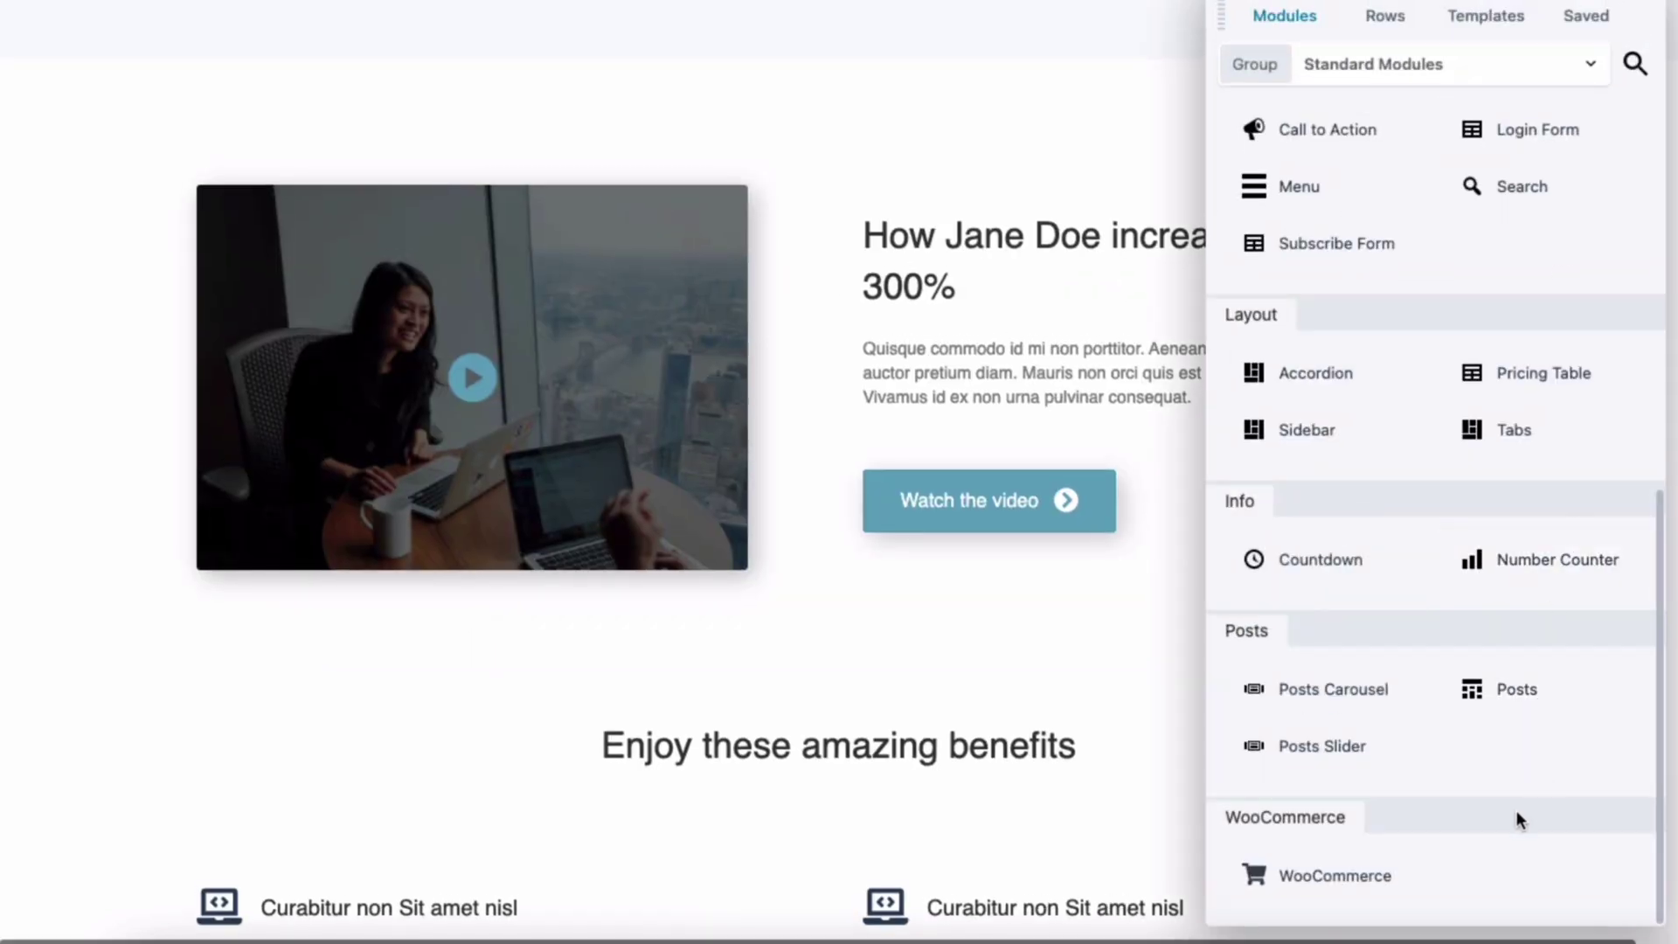
# Drop a WooCommerce module onto the page and set its Layout to Single Product
pyautogui.moveTo(1399, 888); pyautogui.dragTo(926, 783)
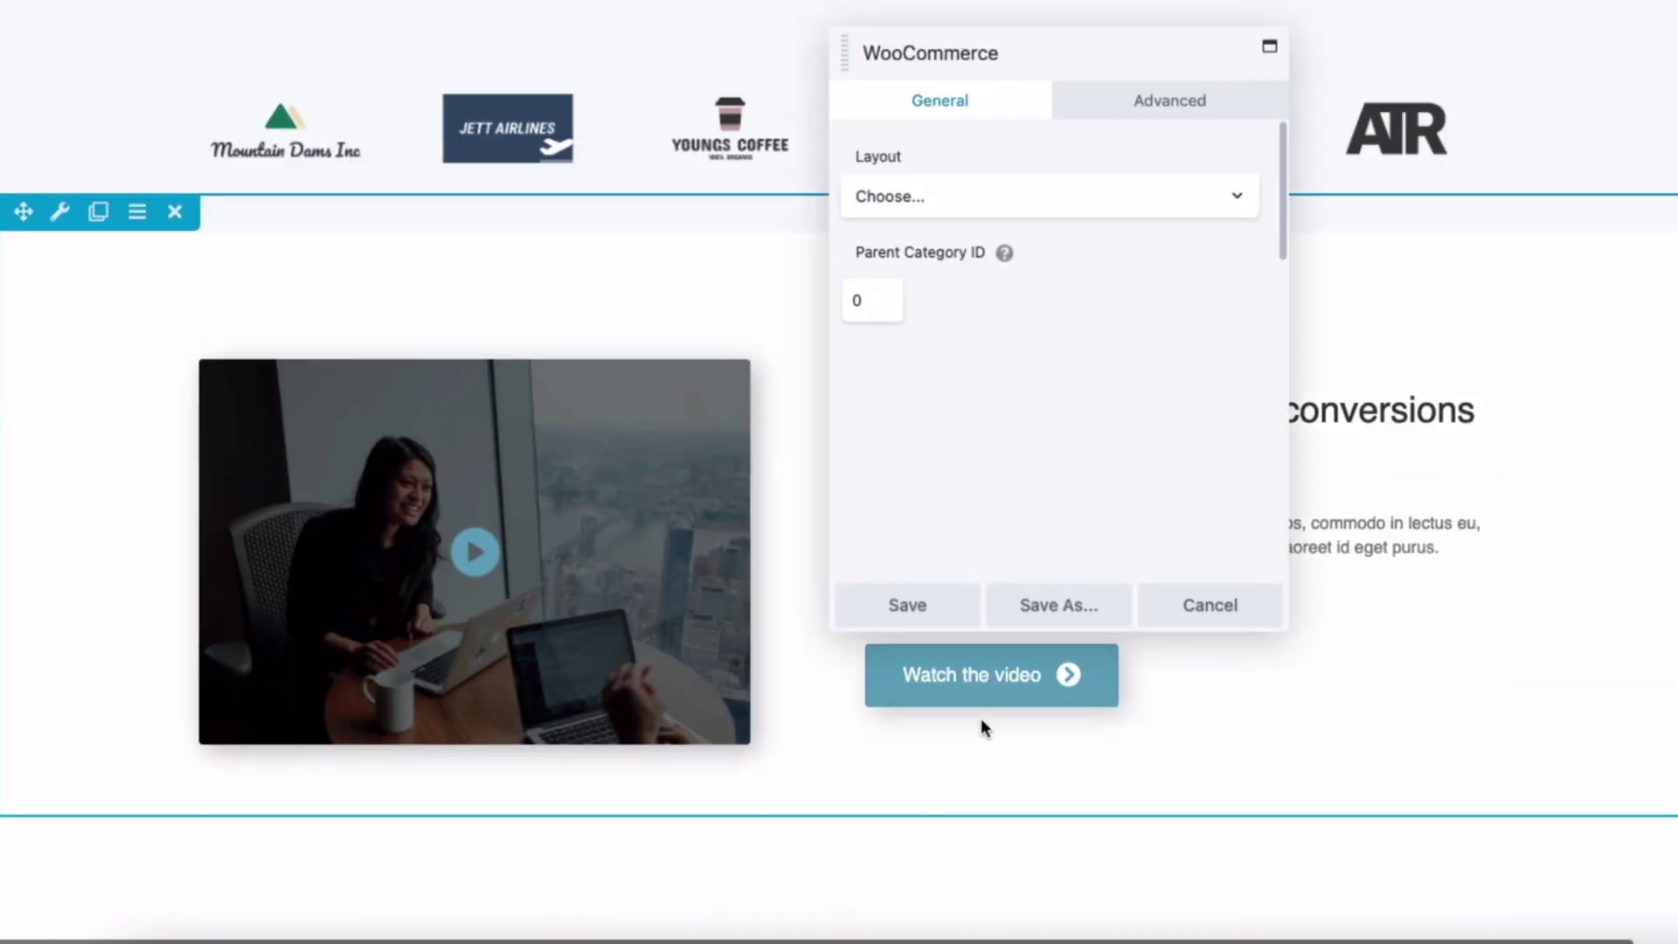
pyautogui.click(1066, 198)
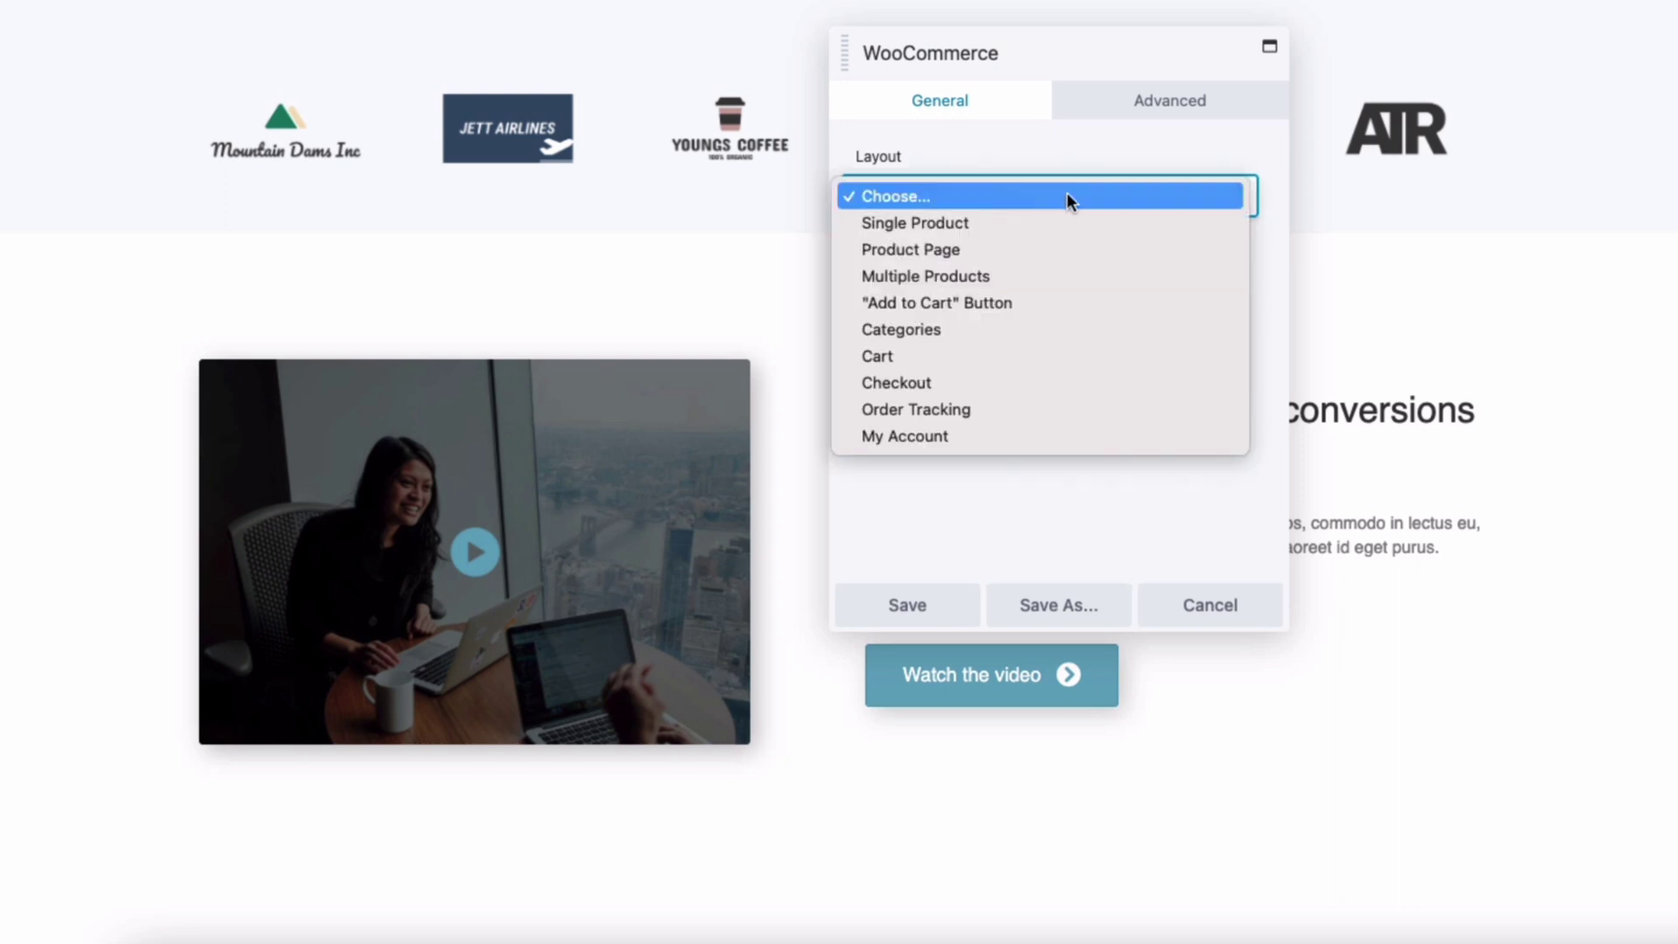
pyautogui.click(959, 226)
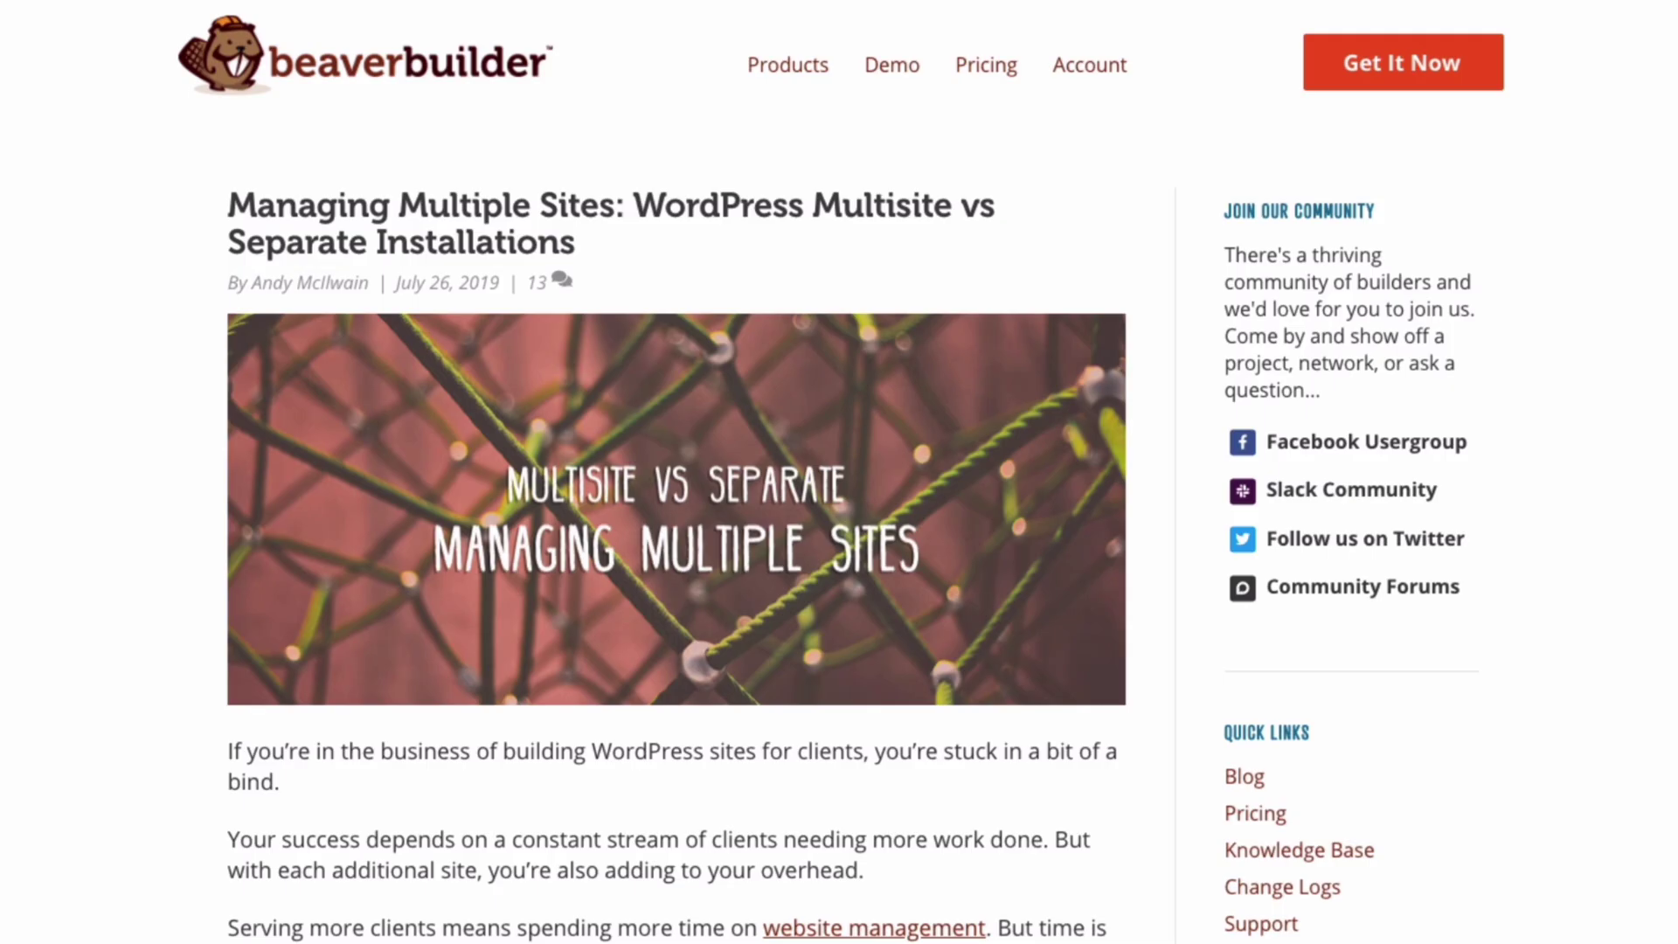
pyautogui.scroll(-5, 839, 472)
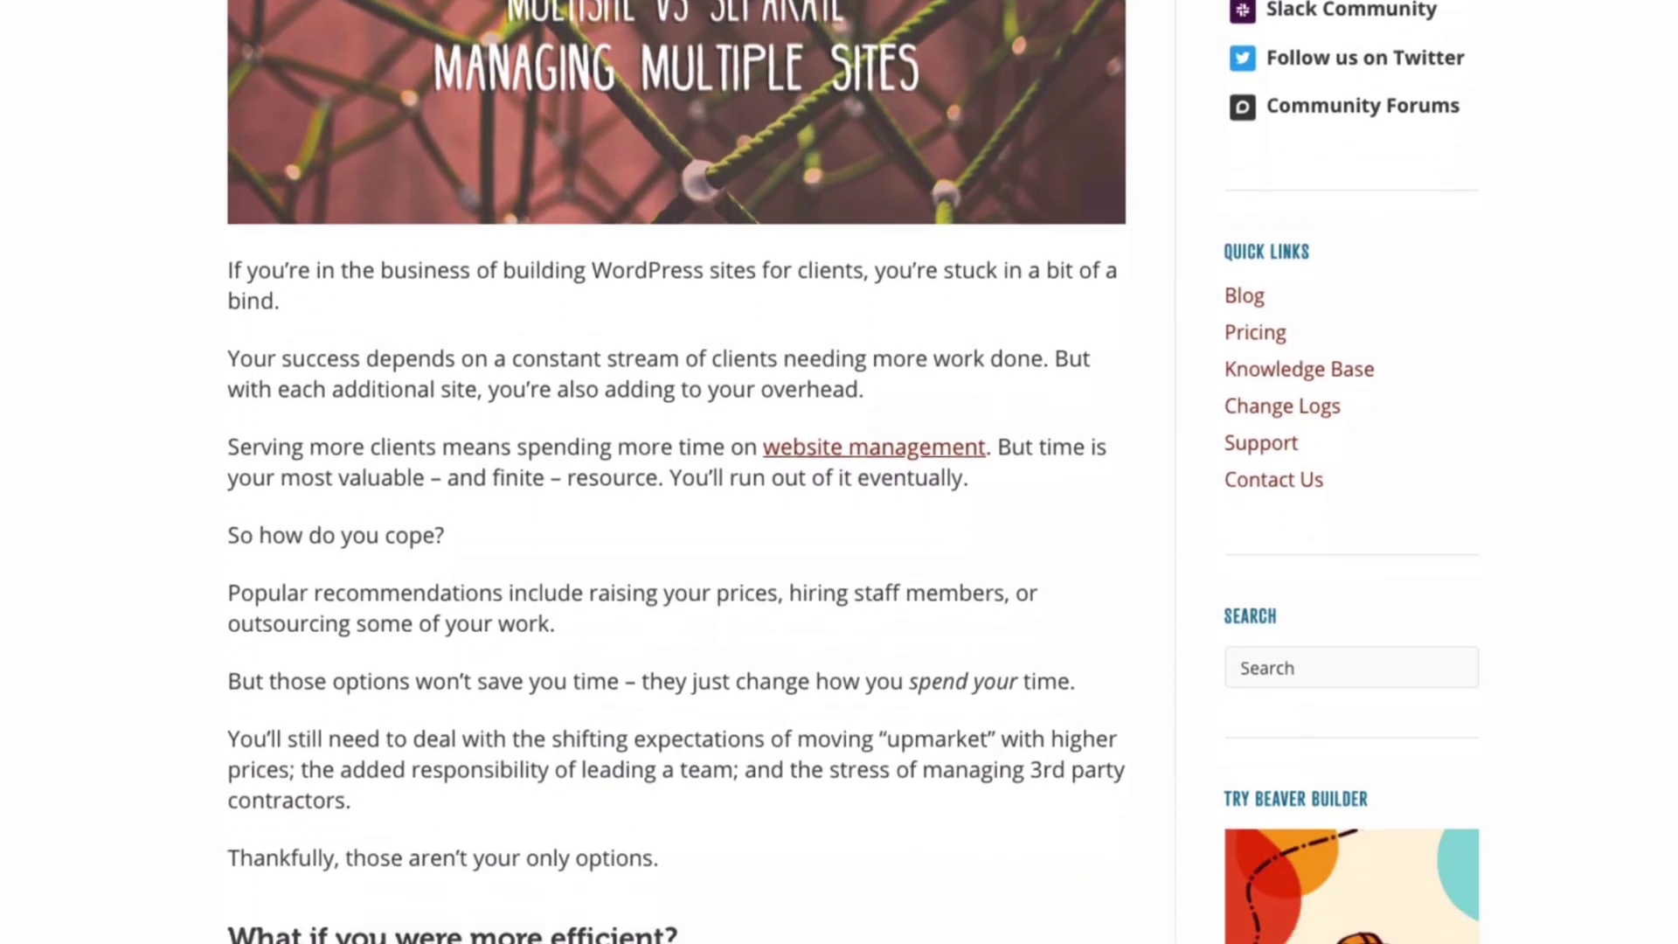
pyautogui.scroll(-7, 839, 472)
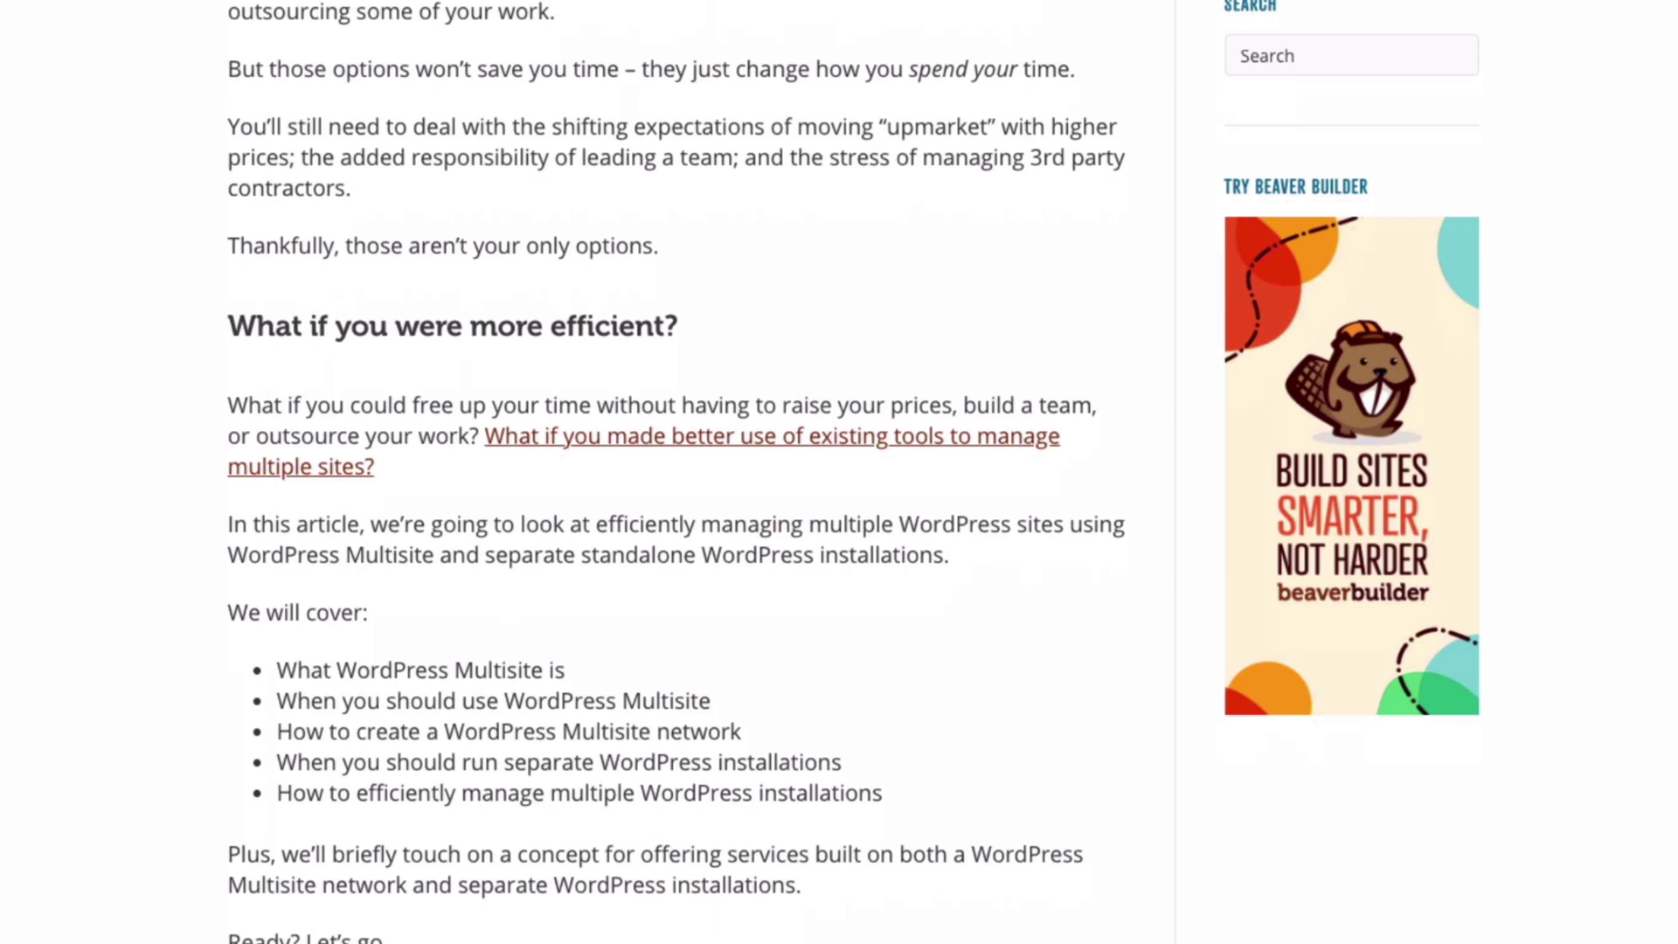
pyautogui.scroll(-7, 675, 472)
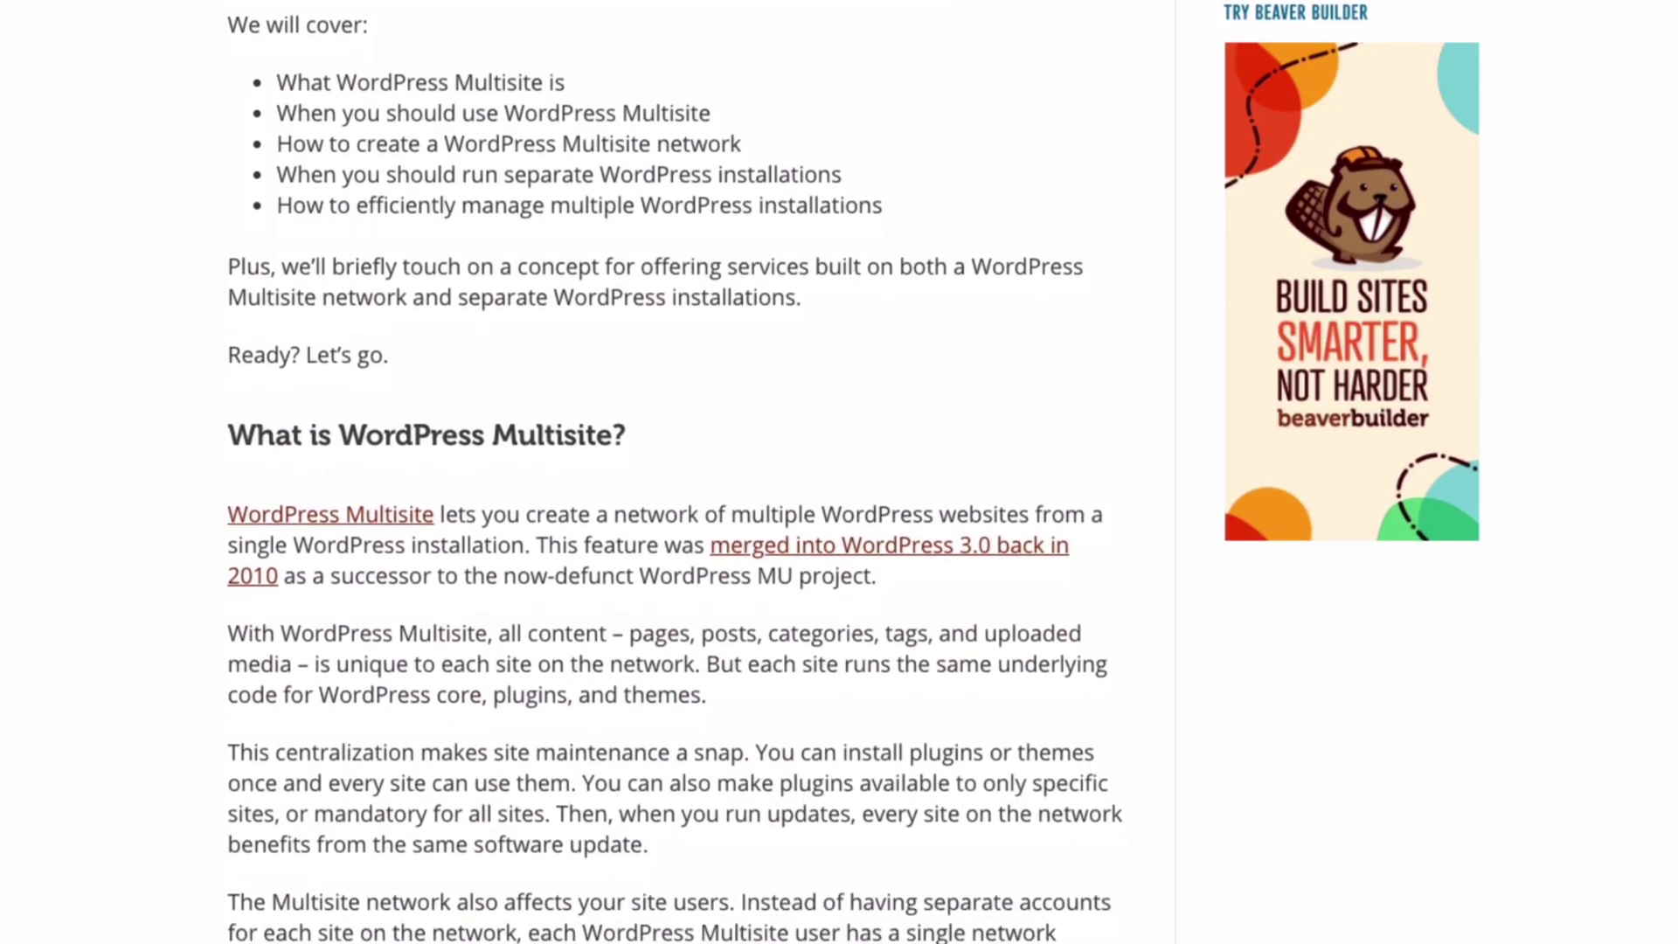
pyautogui.scroll(-2, 675, 472)
pyautogui.scroll(-7, 675, 472)
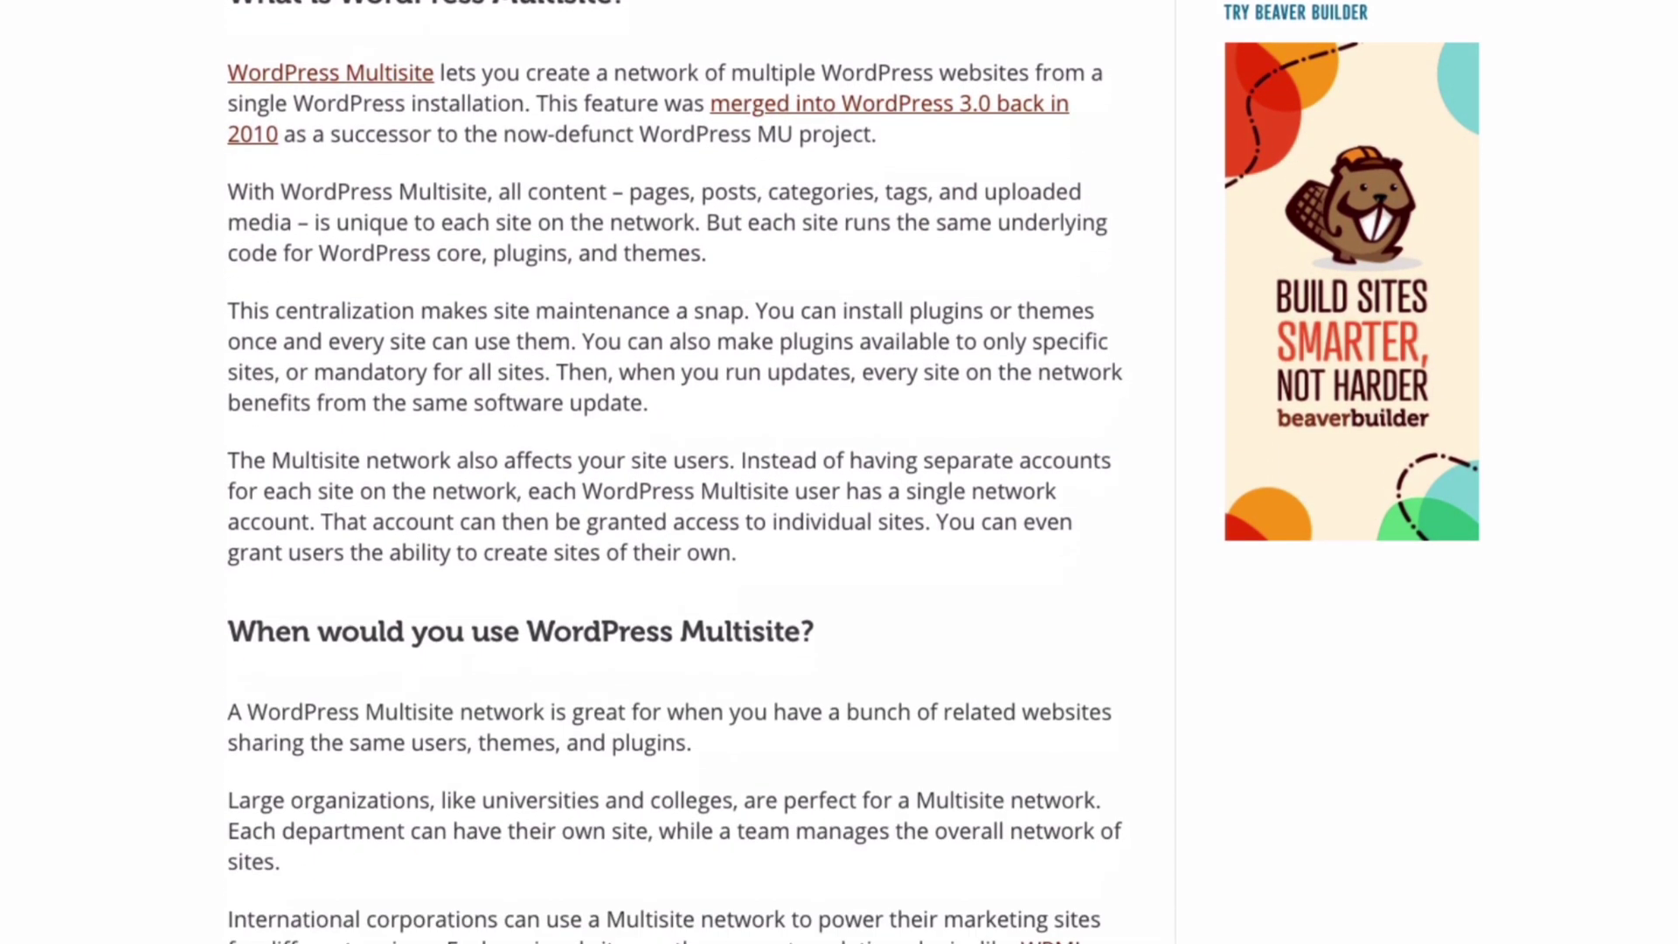
pyautogui.scroll(-6, 674, 472)
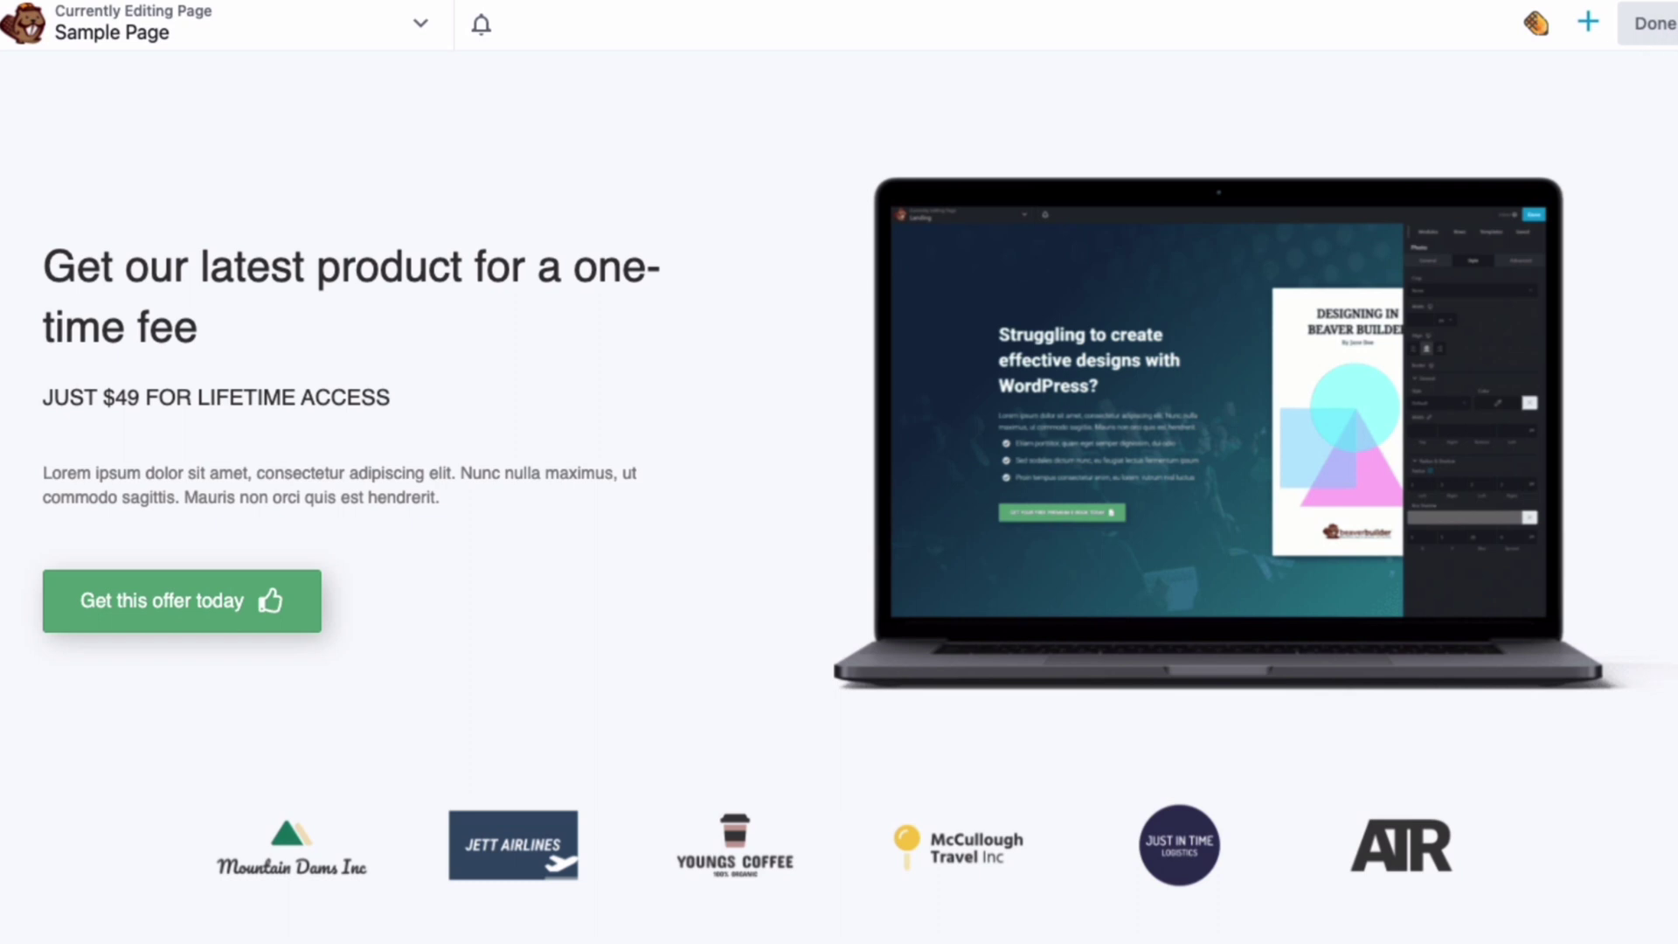
# Preview the Sample Page in responsive editing at the Small 360px width
pyautogui.press('l')
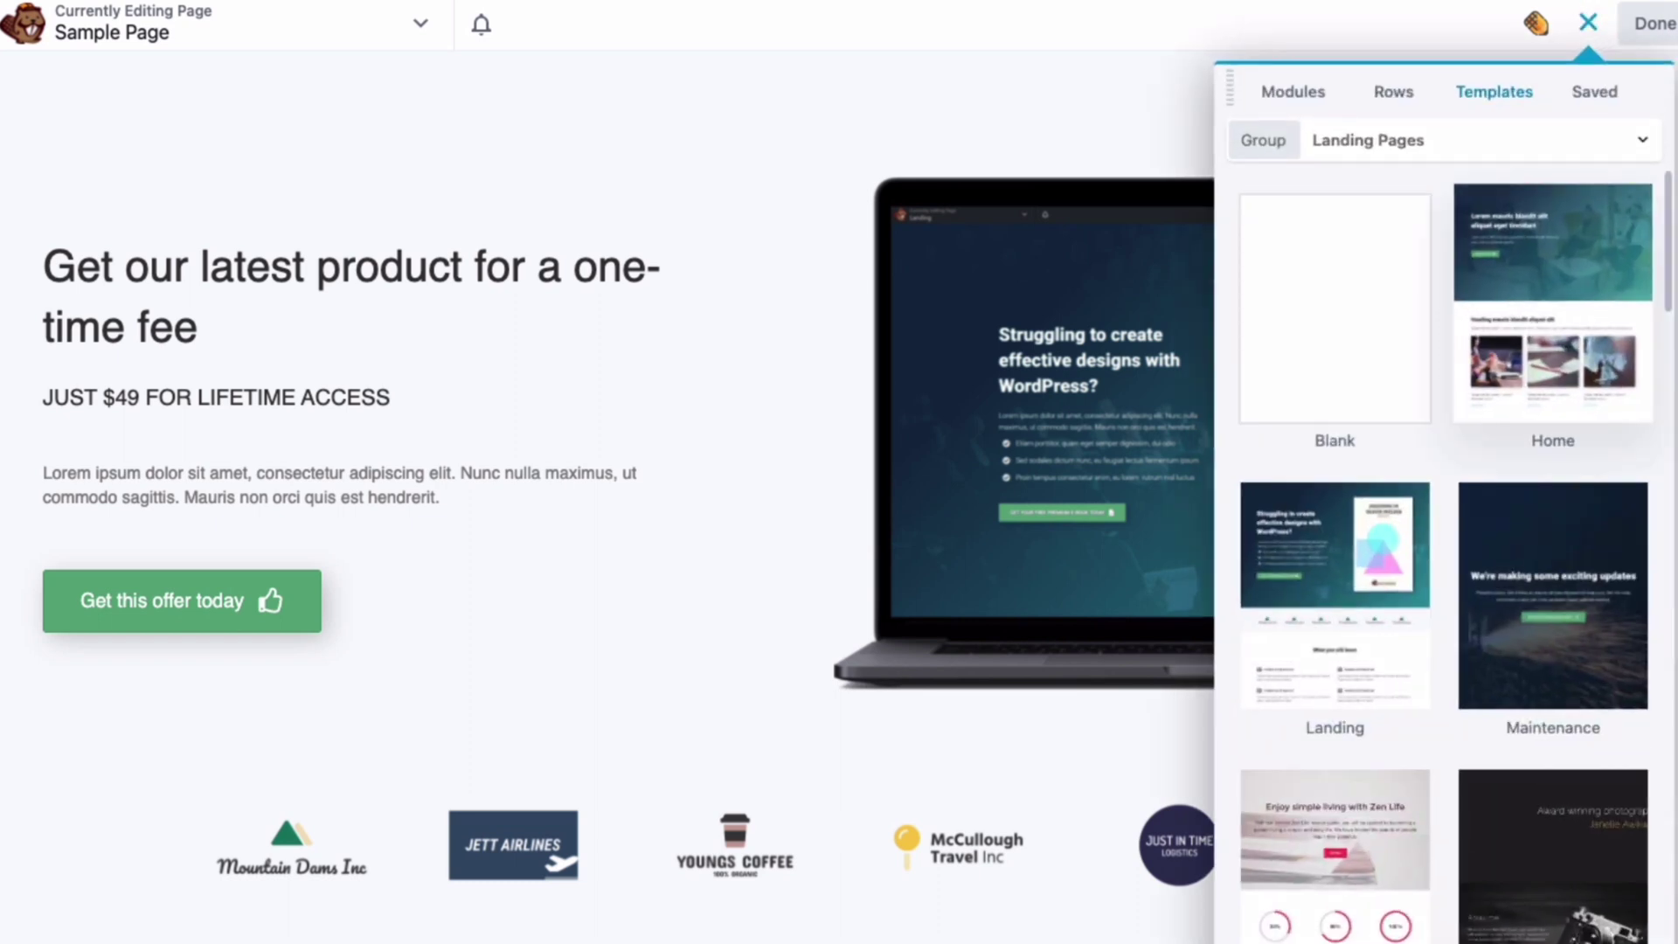
pyautogui.scroll(-6, 1446, 556)
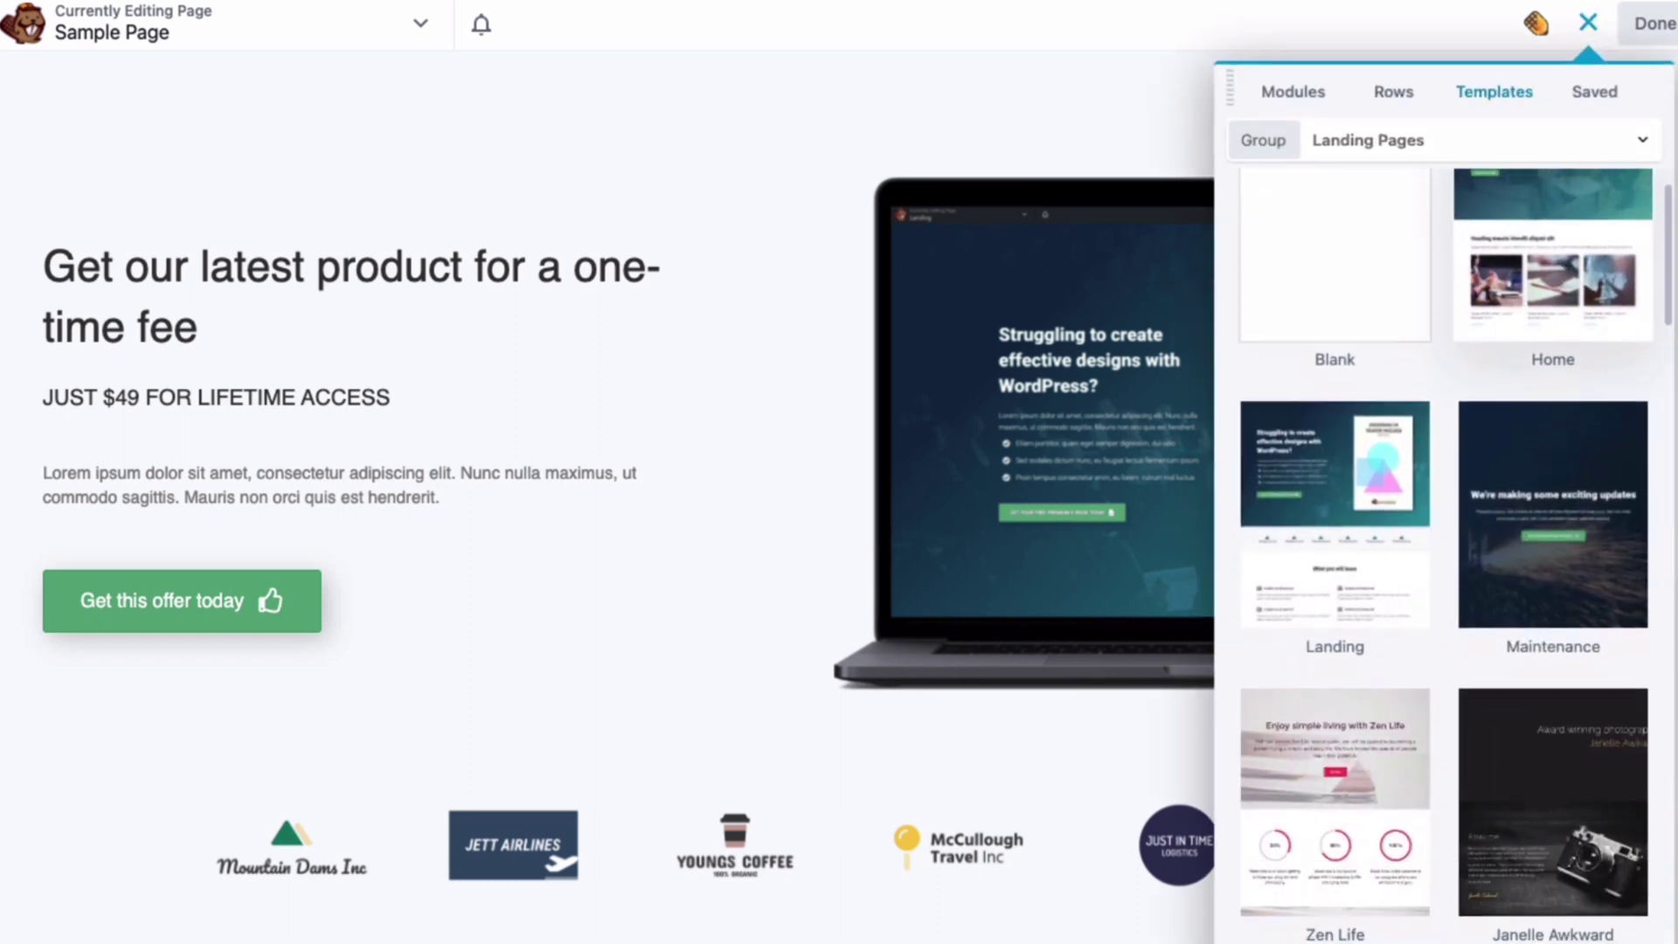
pyautogui.press('r')
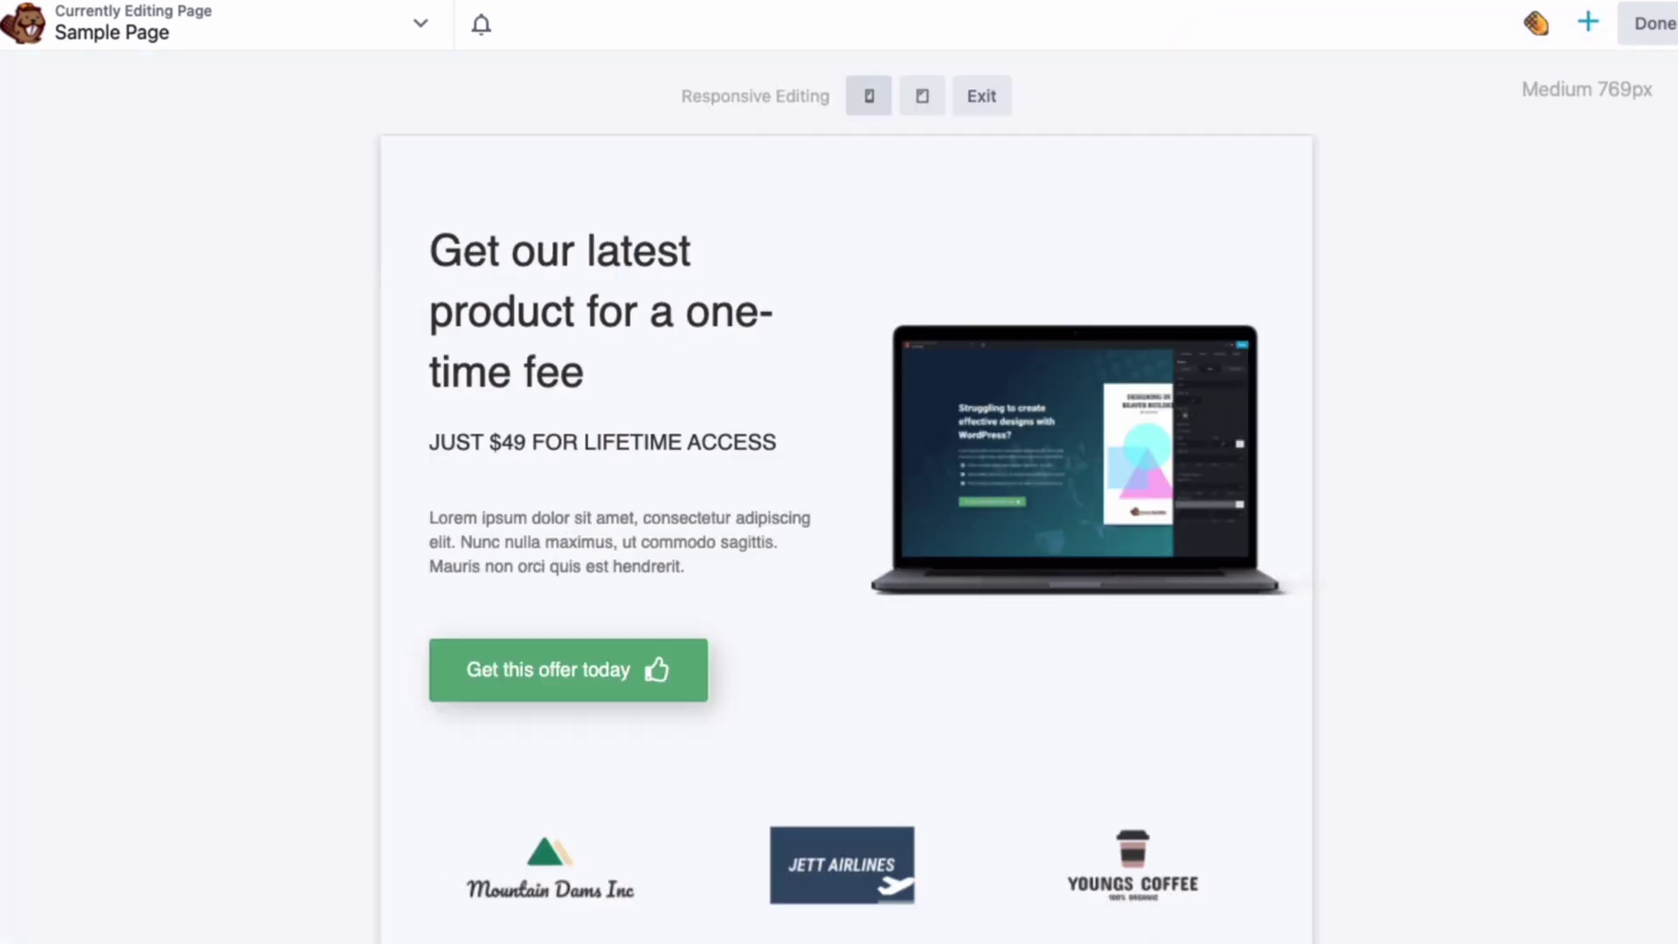
pyautogui.click(869, 95)
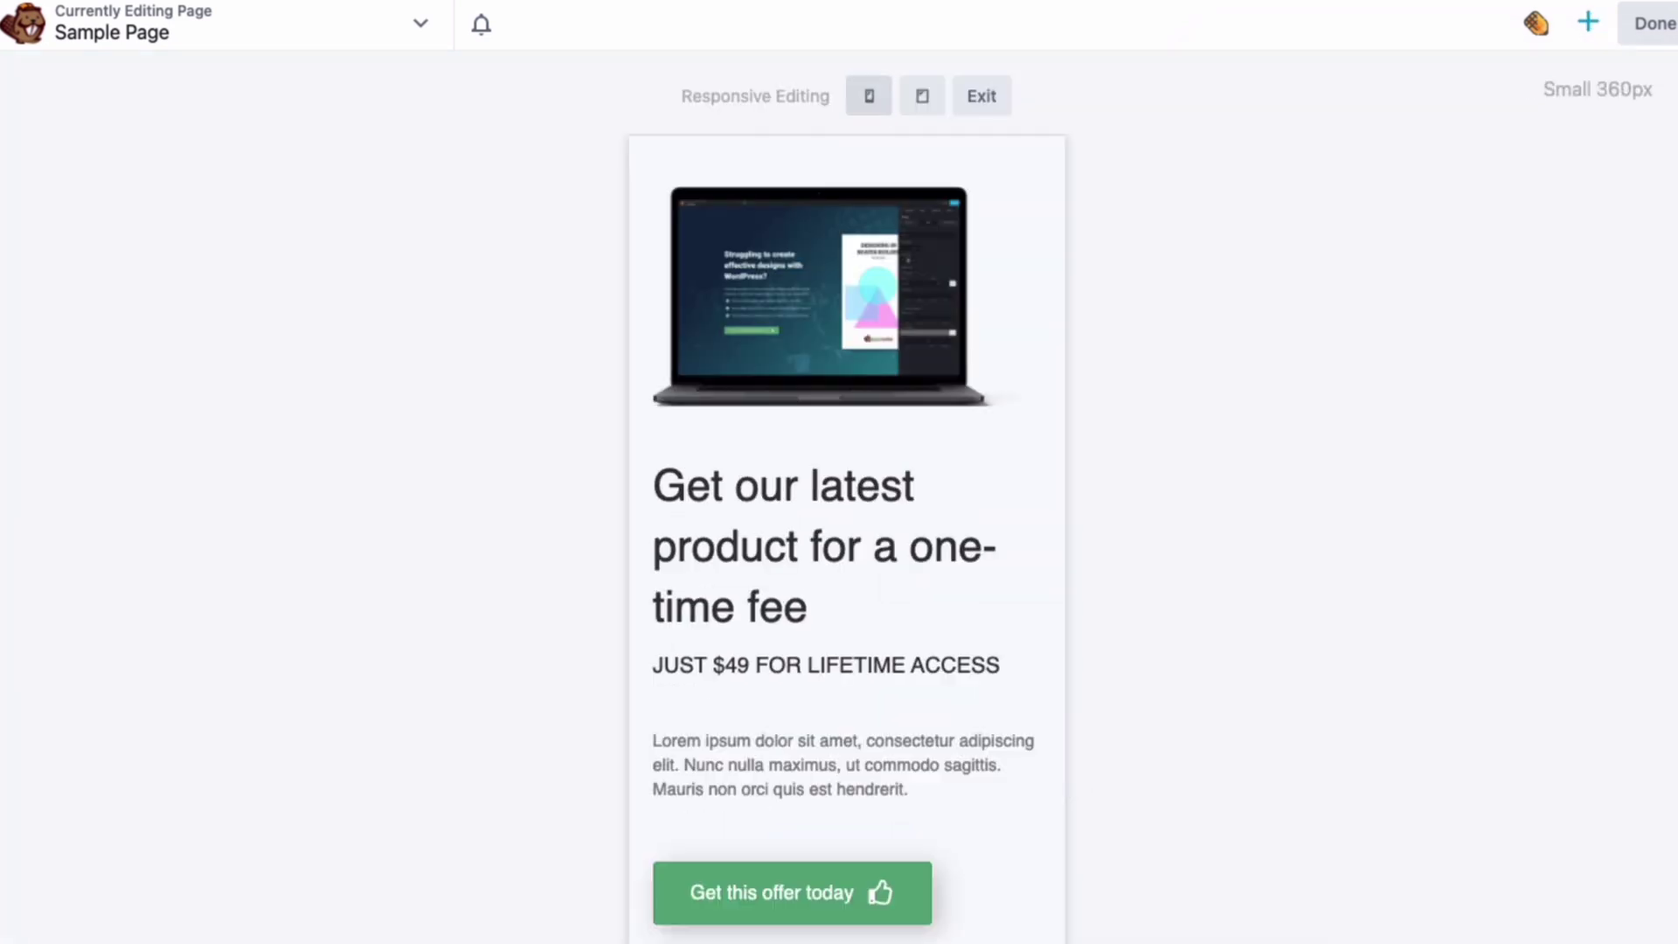